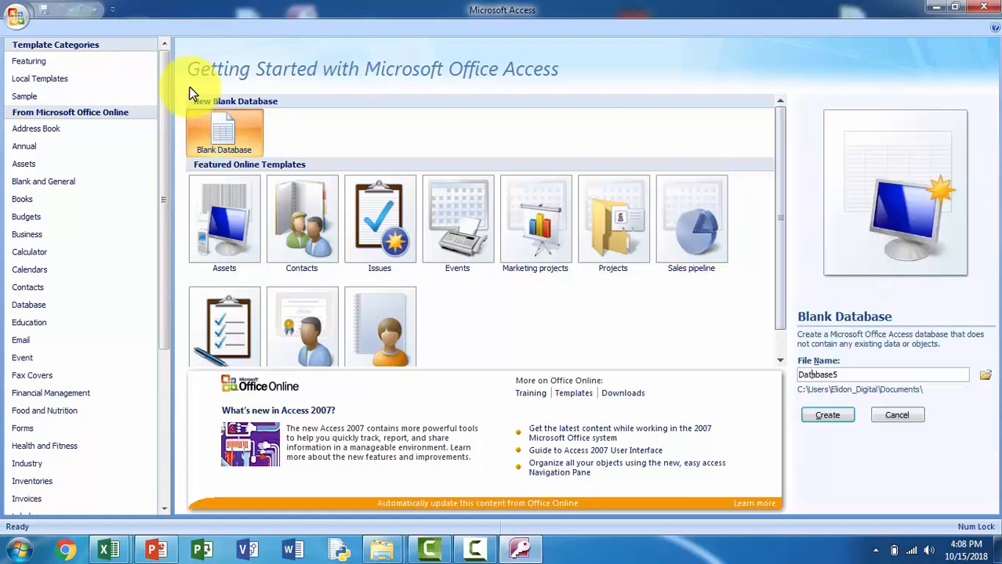
Create a blank database named "VideoTeka Emer Mbiemer tuaj" and close its default empty table
text(Video)
key(Caps_Lock)
text(T)
key(Caps_Lock)
text(eka)
key(Caps_Lock)
text(E)
key(Caps_Lock)
text(mer)
key(Caps_Lock)
text(M)
key(Caps_Lock)
text(bieme)
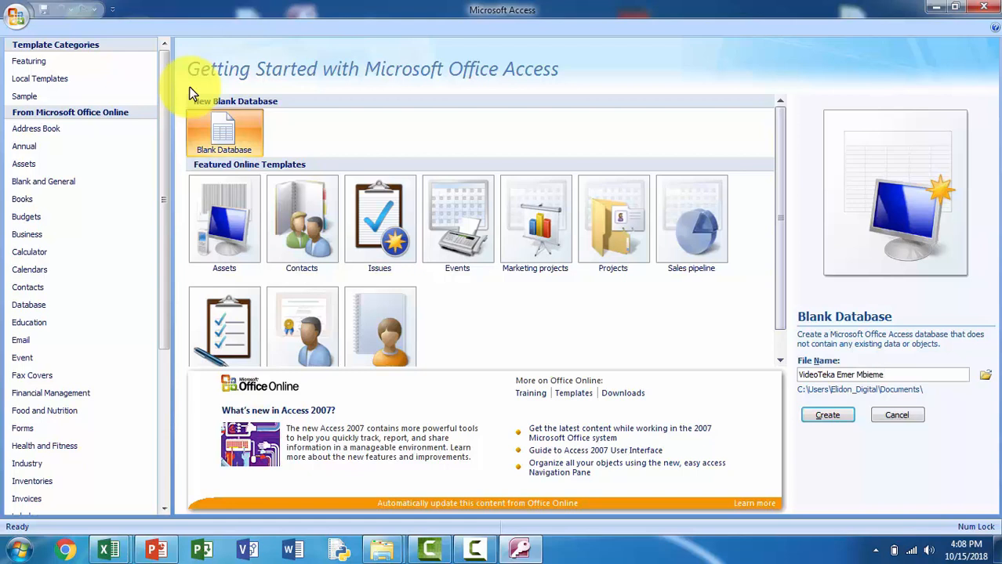
text(r tuaj)
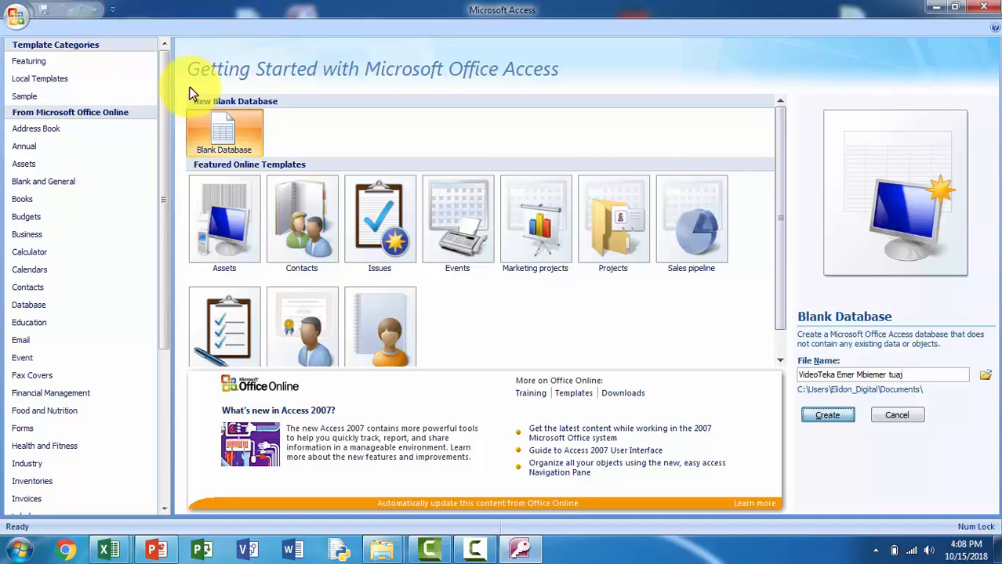
key(Return)
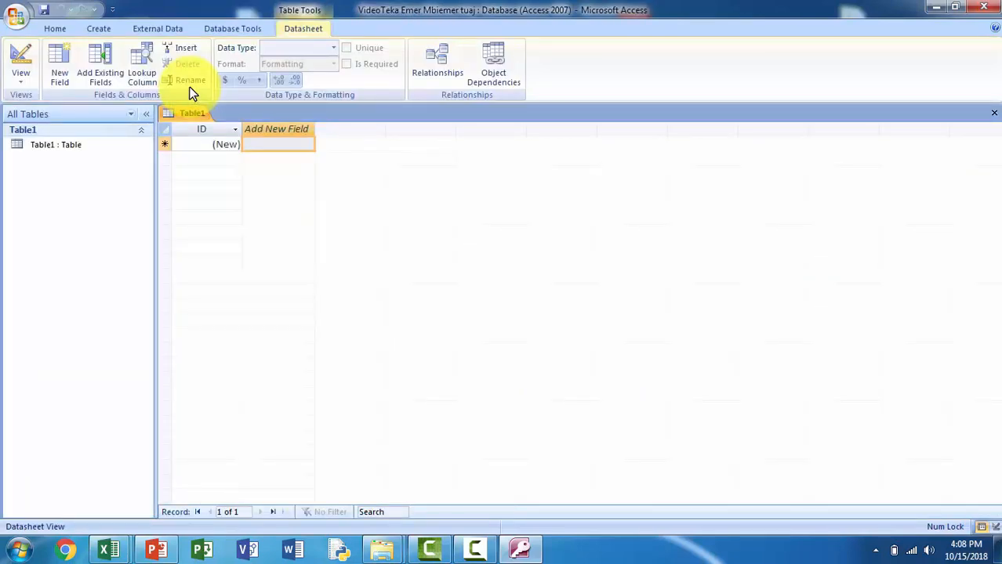
right_click(188, 114)
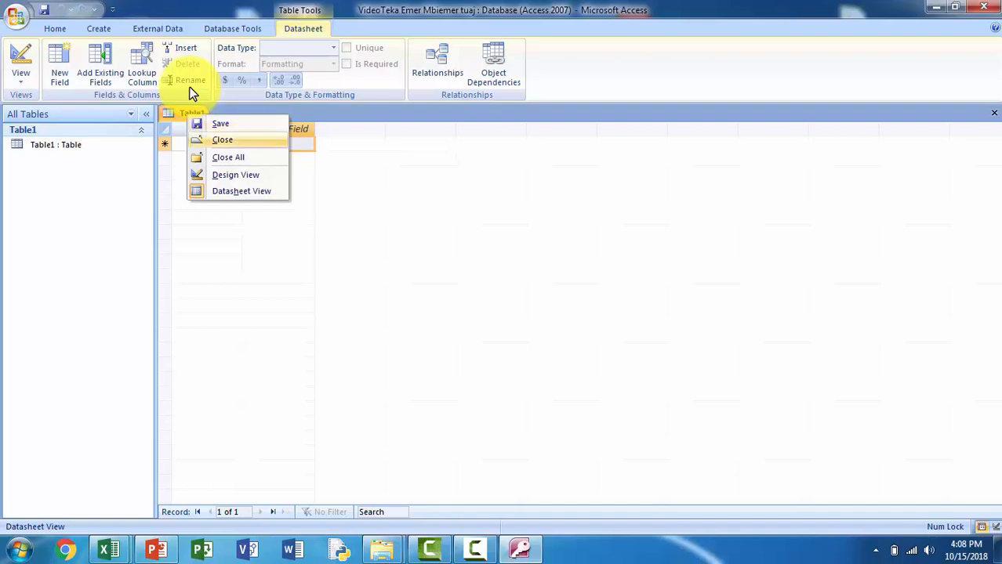
key(Return)
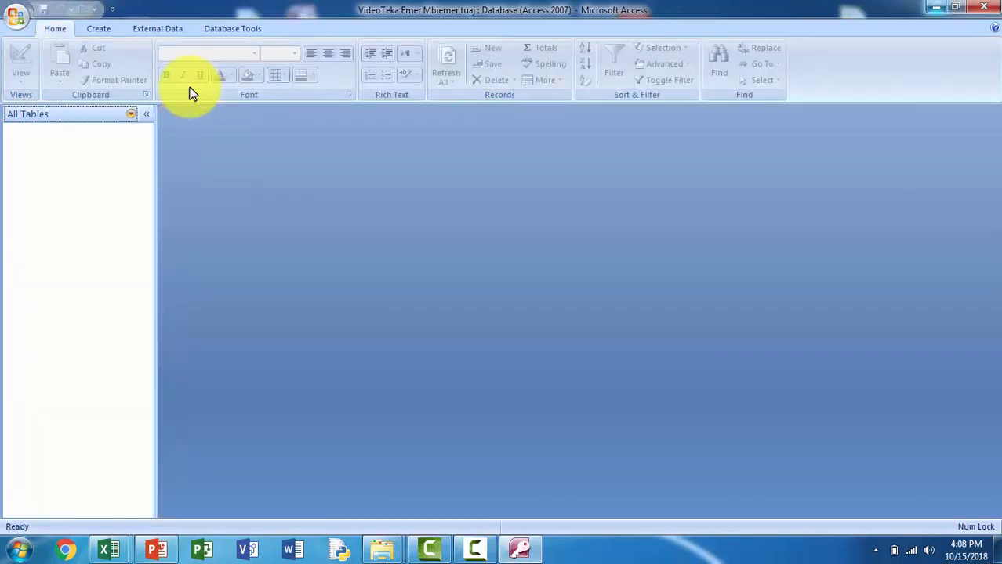
Switch to Excel, look over the GRUPET and KENGET workbooks, and close both of them
key(super+d)
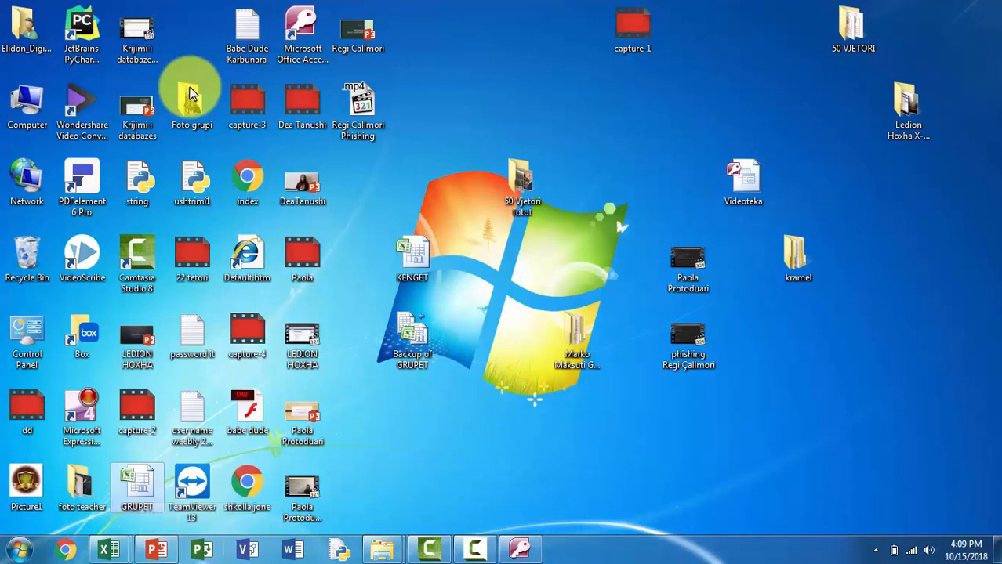
mouse_move(109, 550)
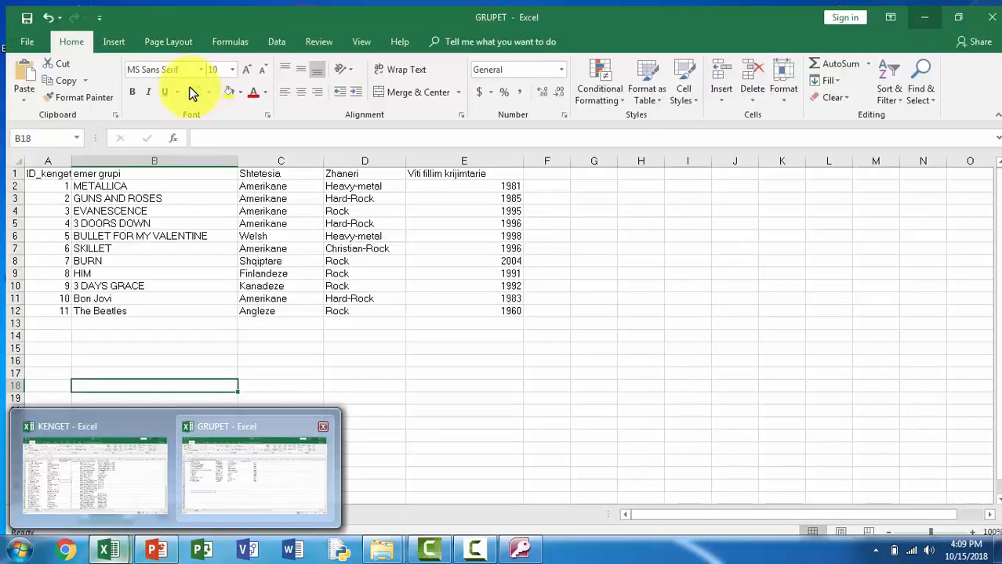
click(253, 474)
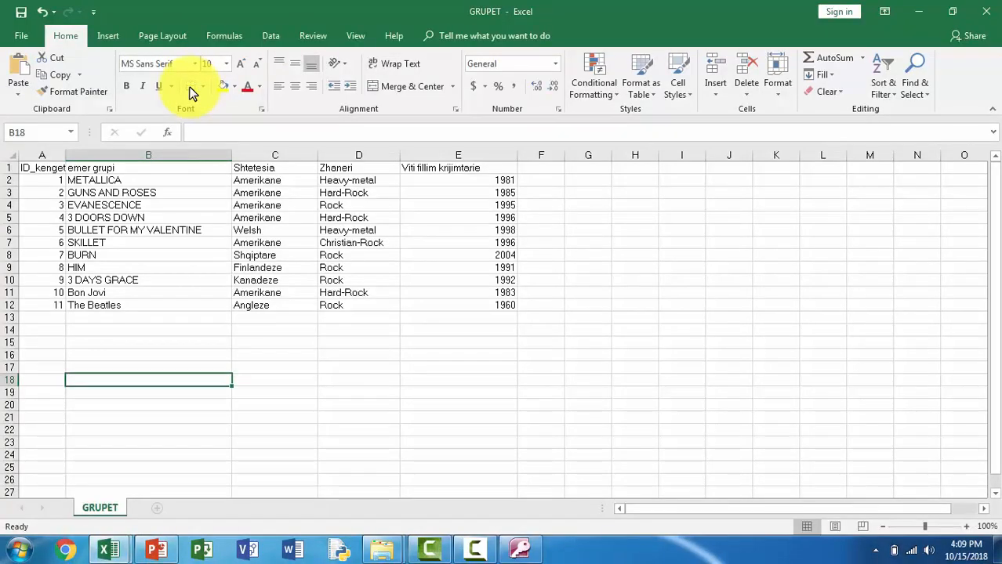
mouse_move(109, 550)
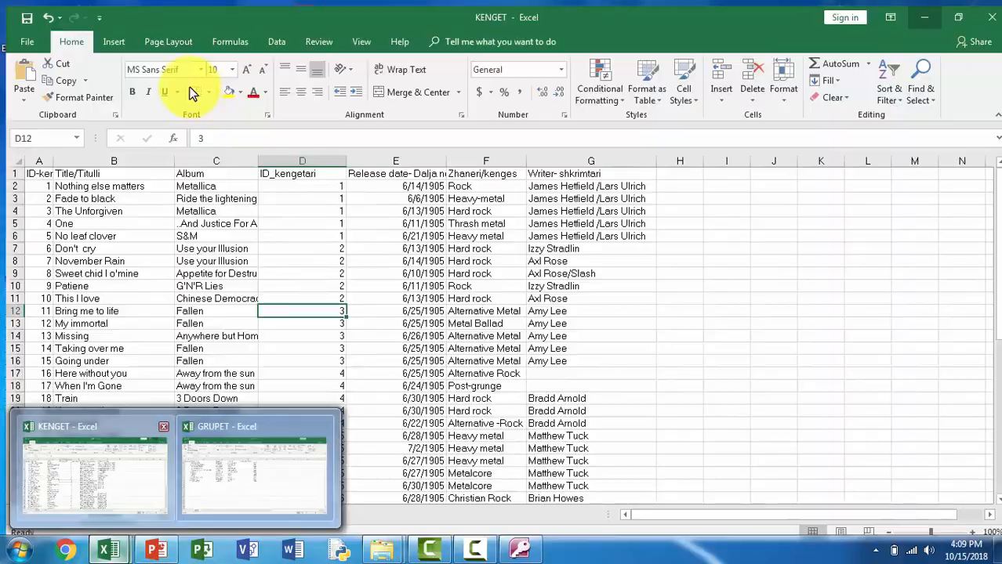
click(94, 474)
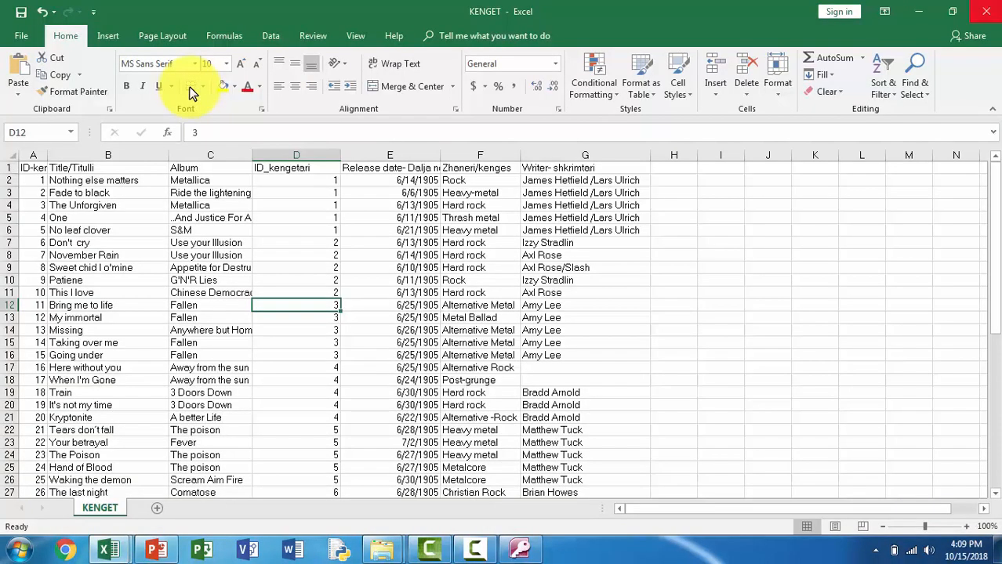
click(986, 11)
click(985, 11)
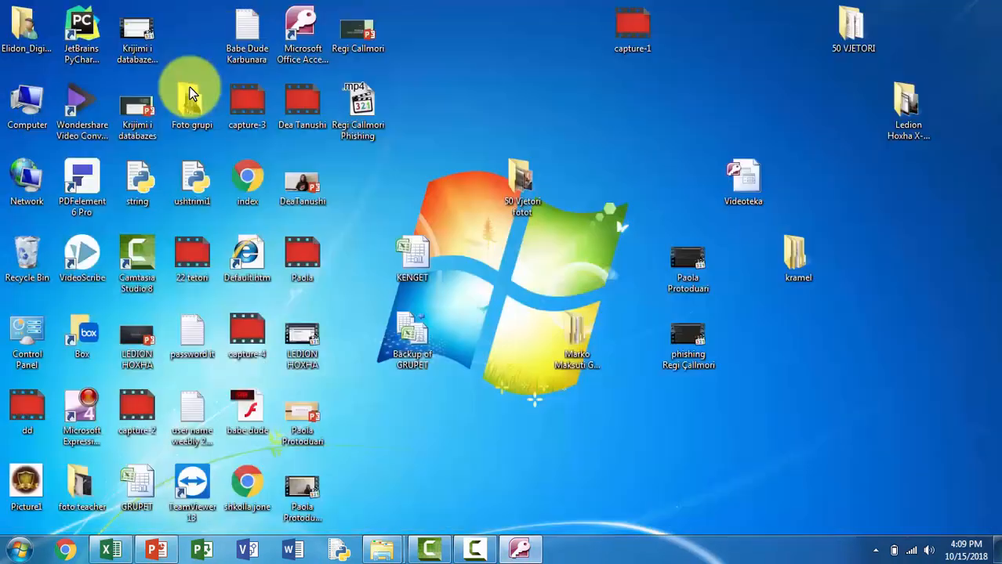
Switch back to Access and start an Excel import of GRUPET.xlsx from the Desktop into a new table
click(520, 549)
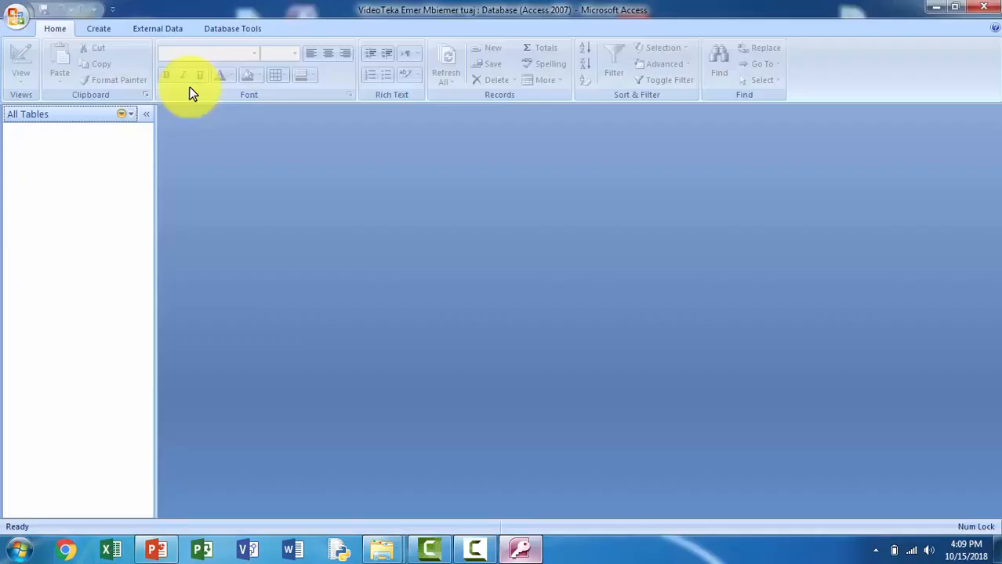
click(158, 29)
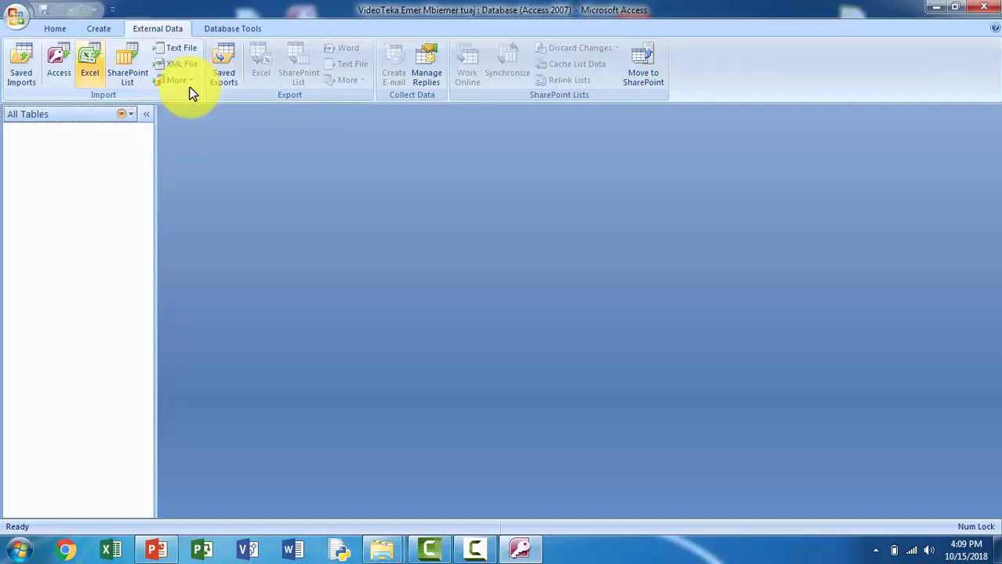
click(89, 62)
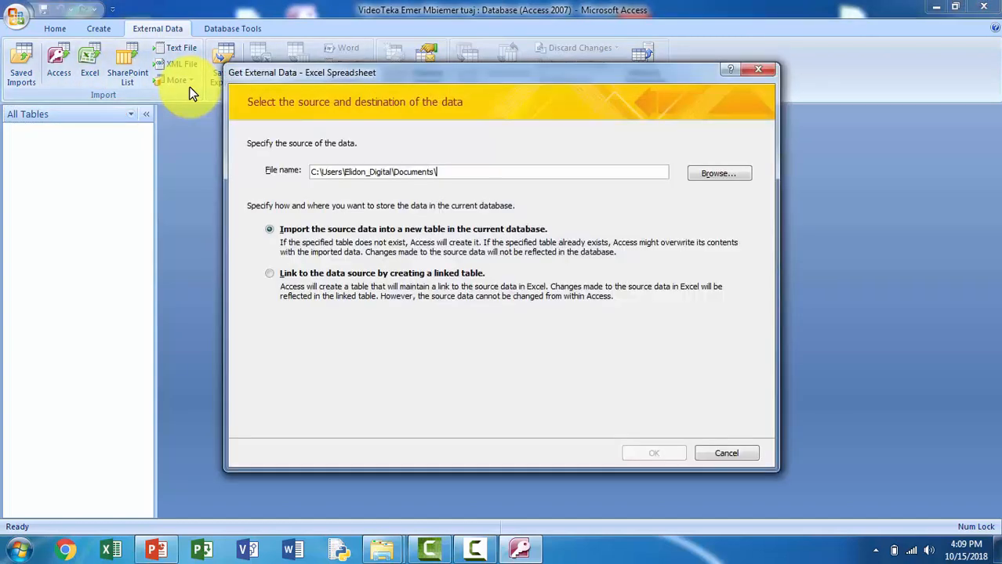
click(719, 174)
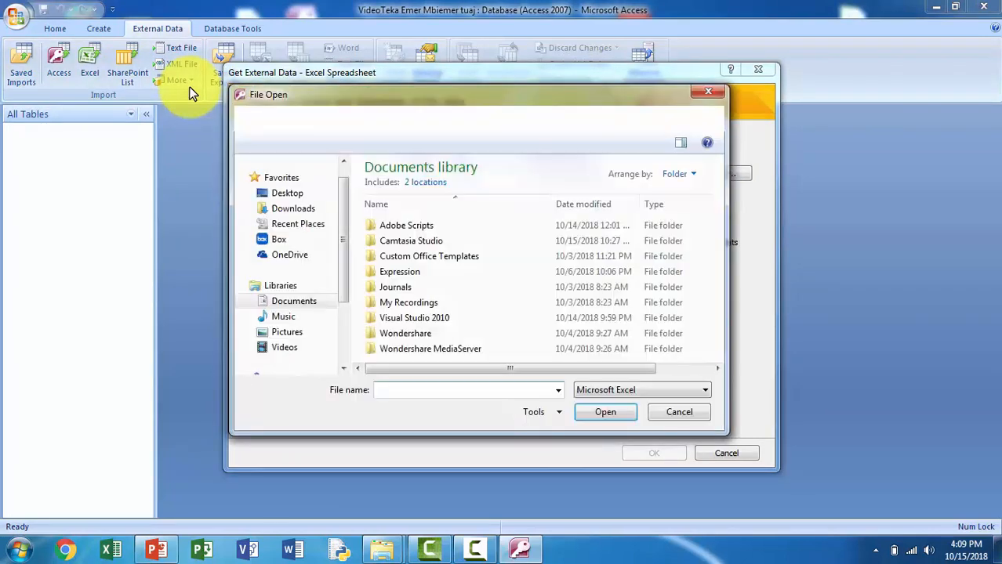
click(287, 214)
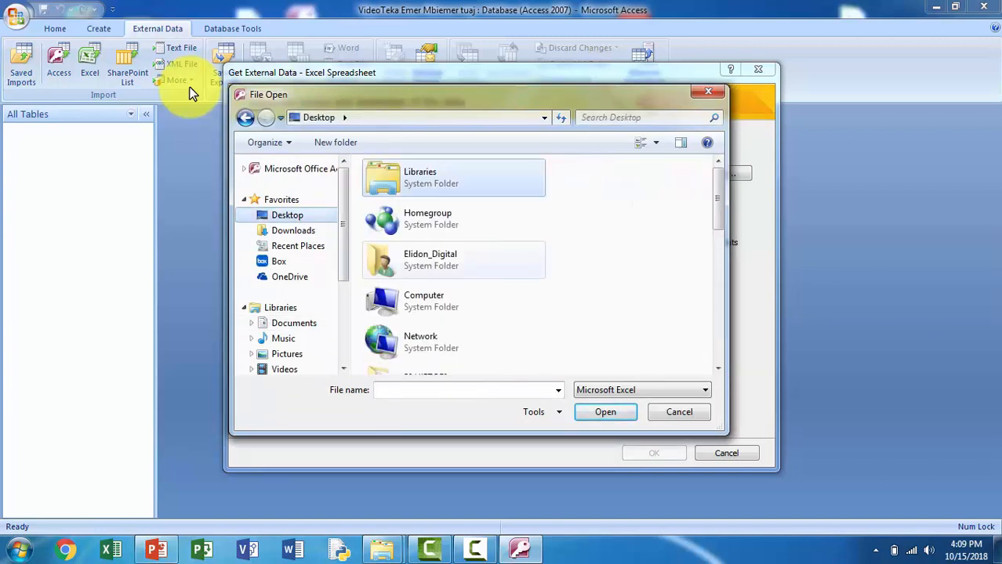
click(453, 260)
key(g)
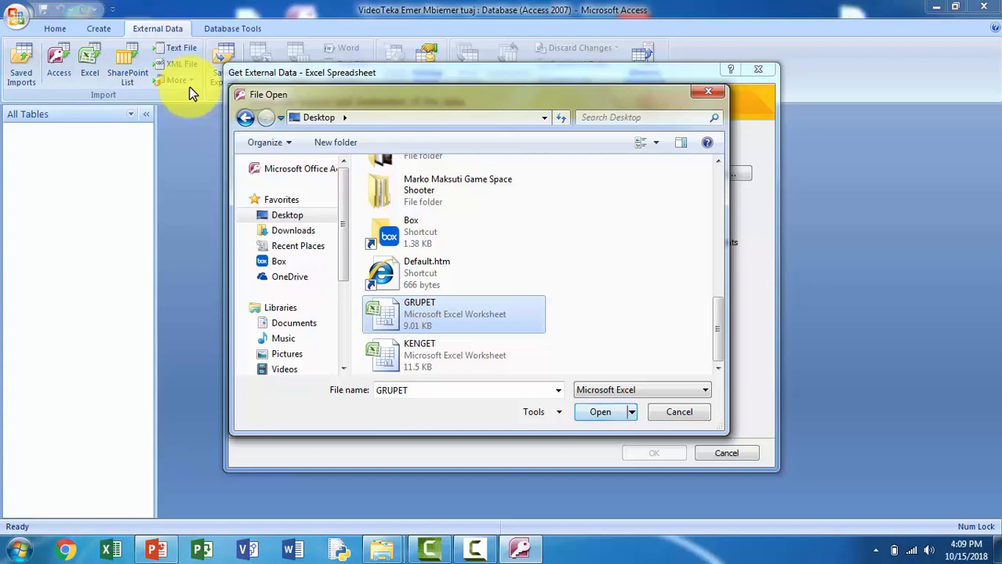
key(Return)
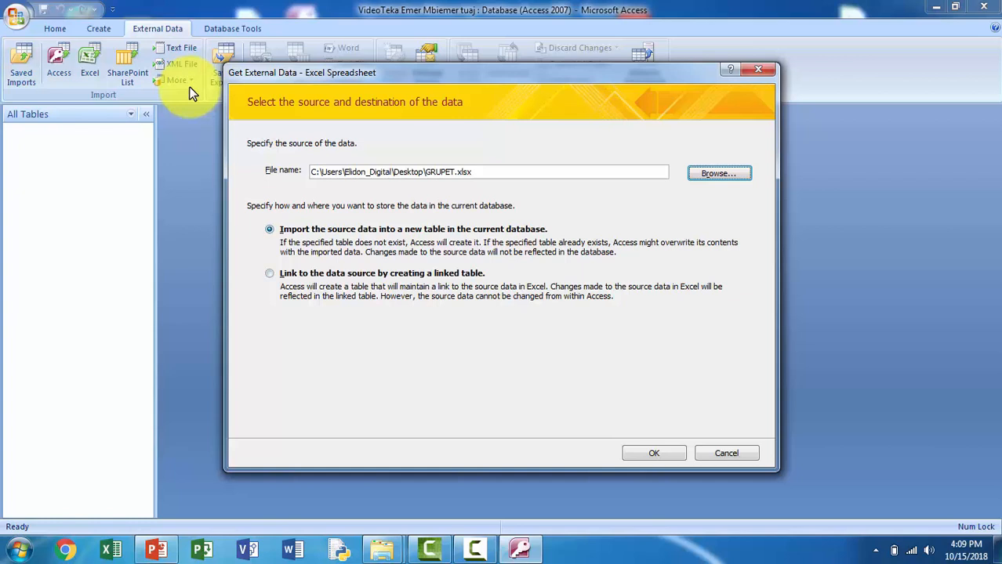
key(Return)
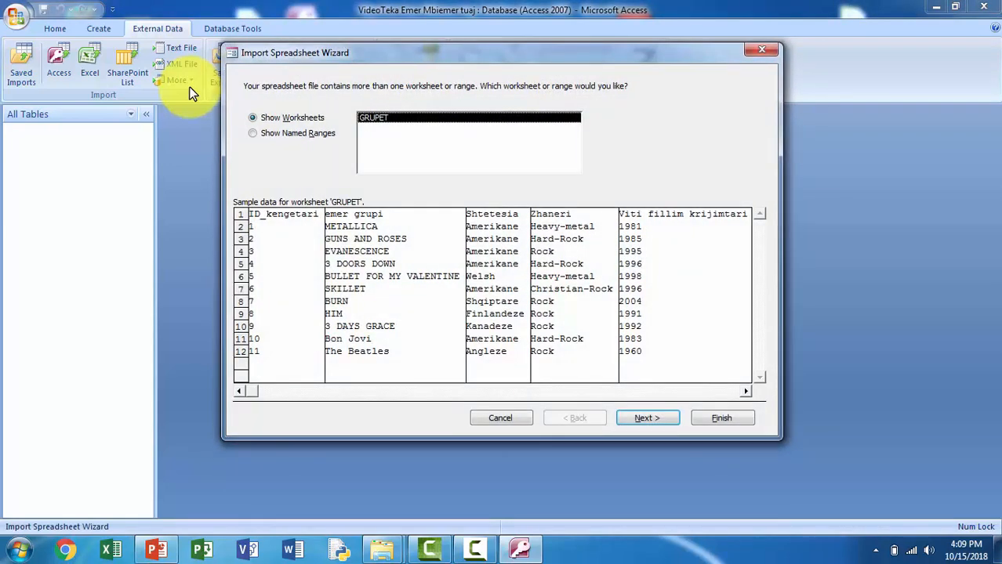
Import the GRUPET worksheet into a table named GRUPET, using the first row as column headings and no primary key
key(Return)
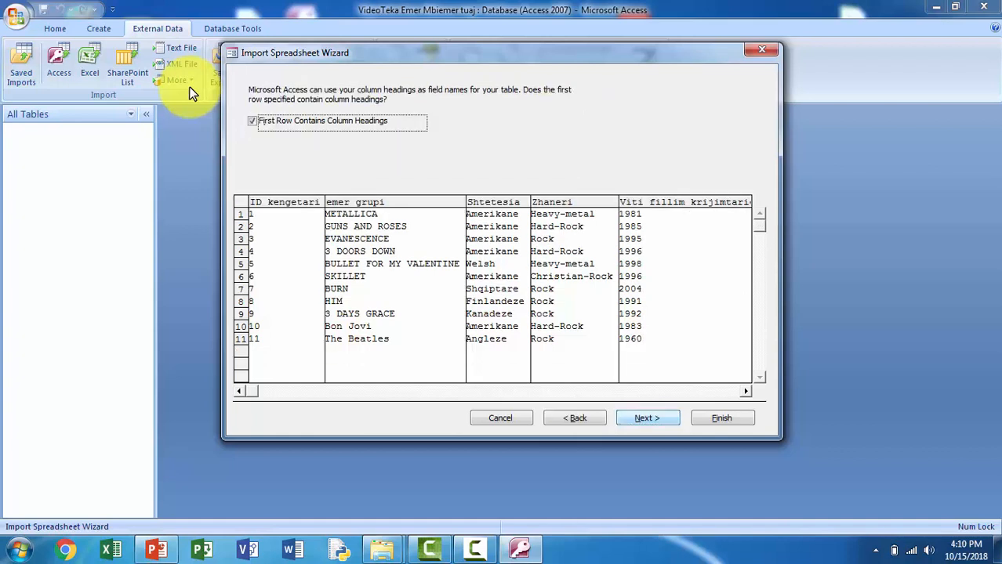
key(space)
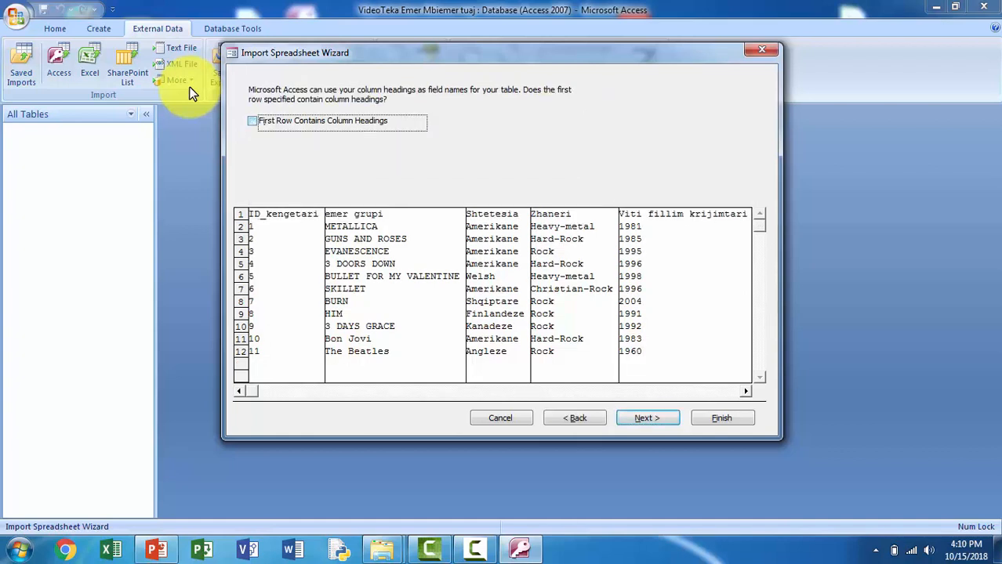
key(space)
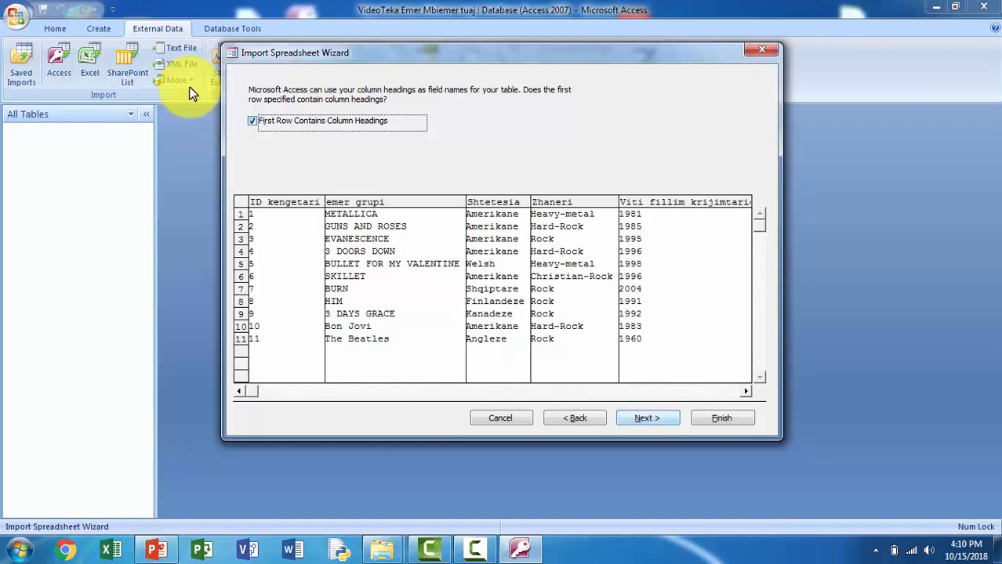
key(Return)
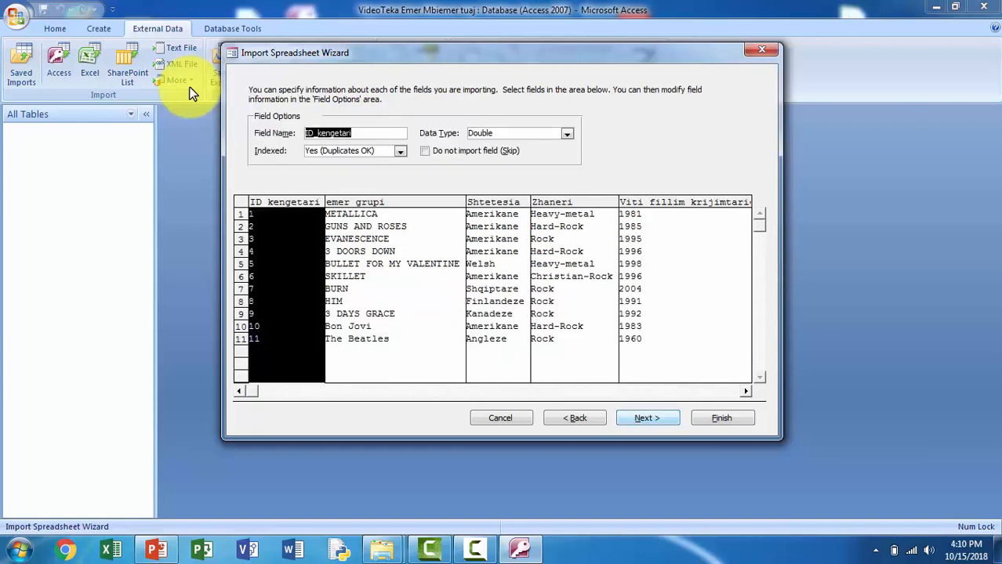
key(Return)
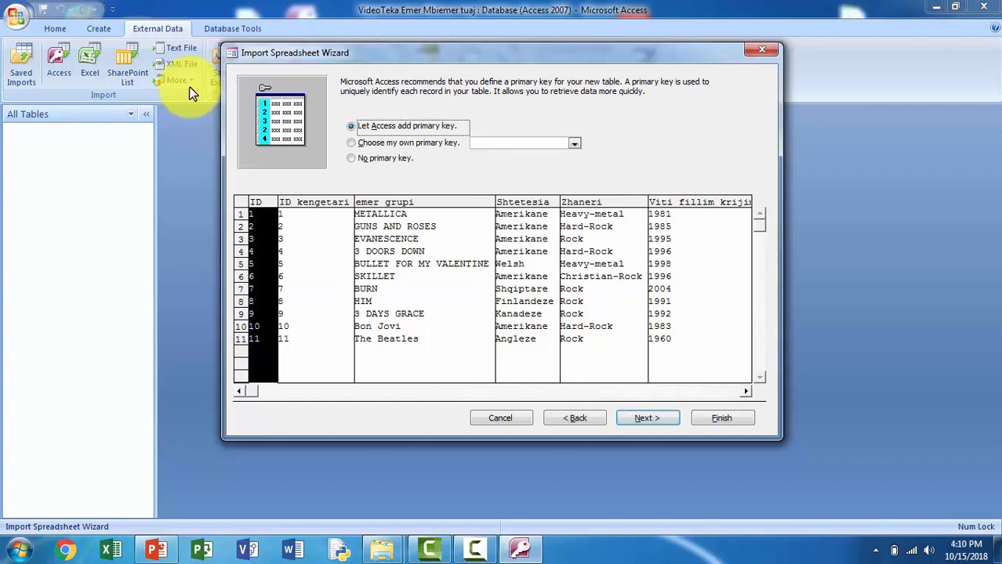
key(alt+o)
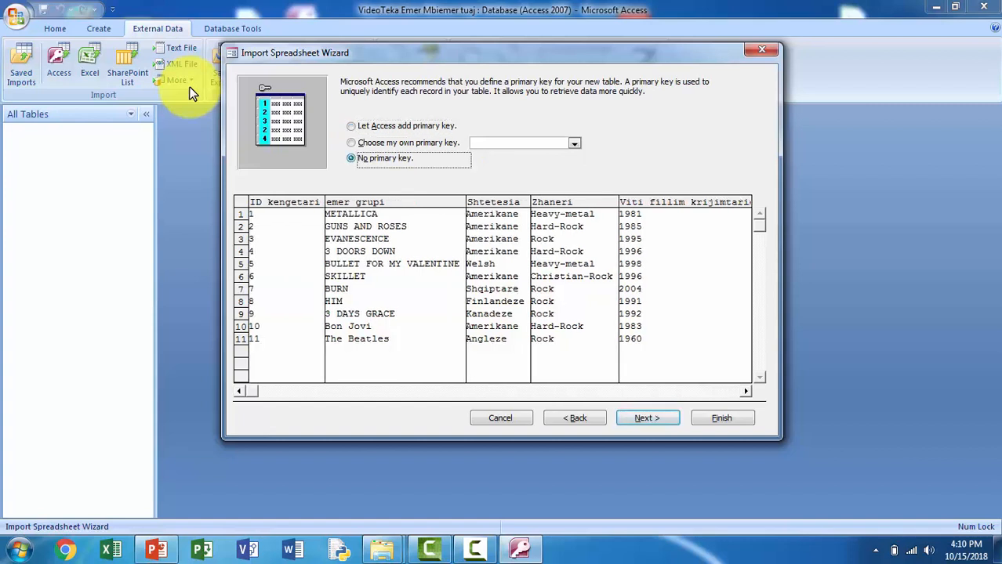
key(Return)
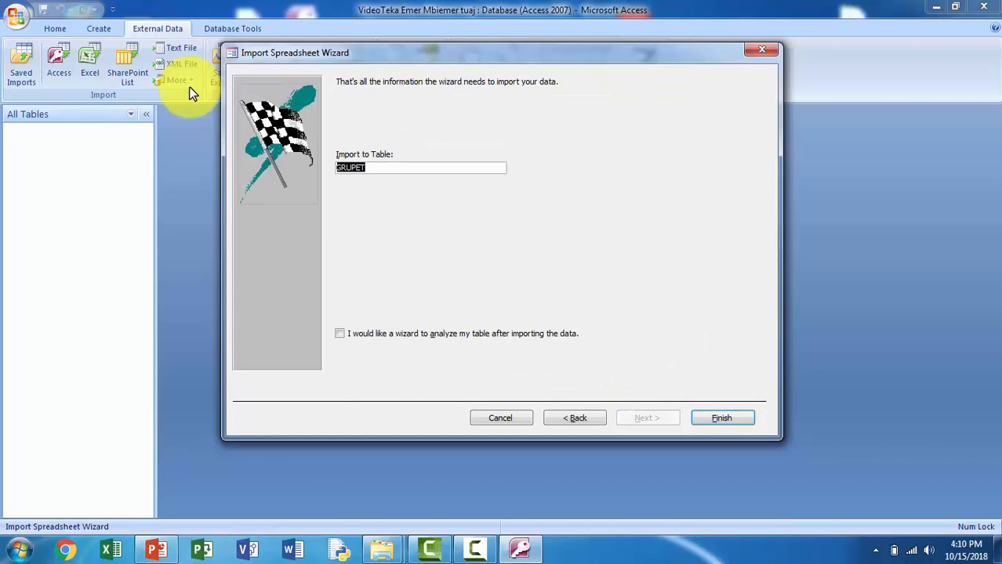
key(Return)
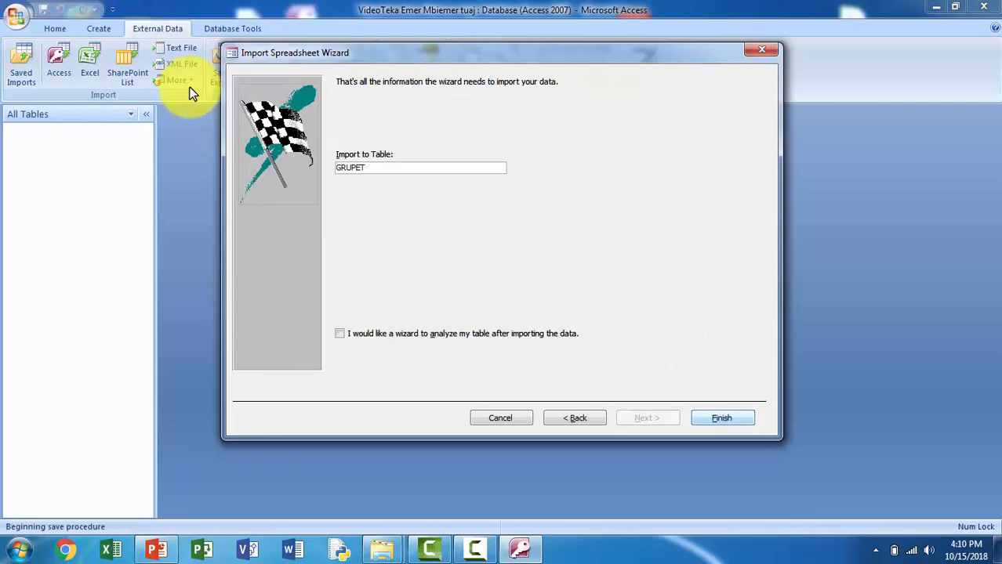
key(Return)
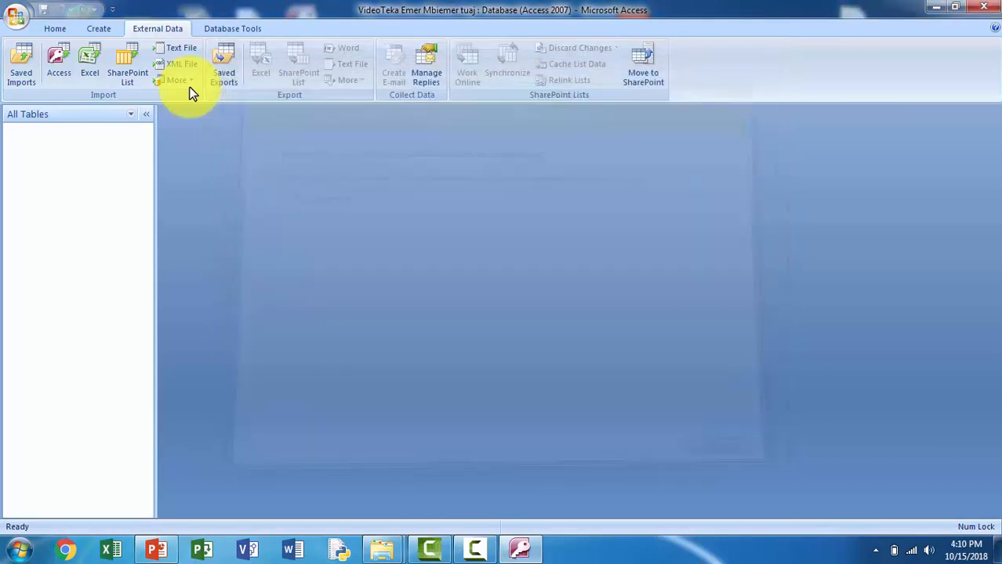
Start another Excel import into a new table, with the KENGET workbook from the Desktop as its source
click(90, 63)
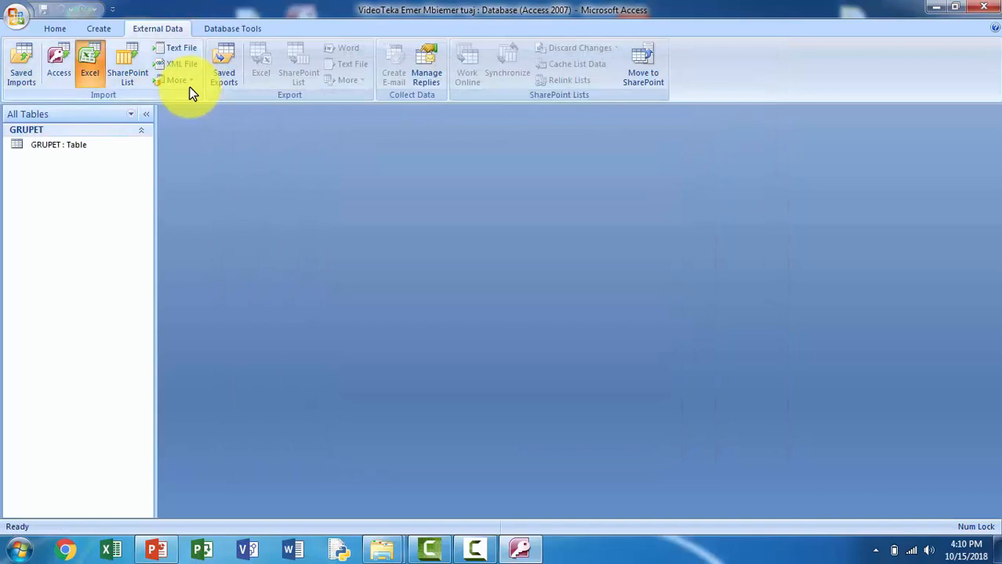
click(719, 173)
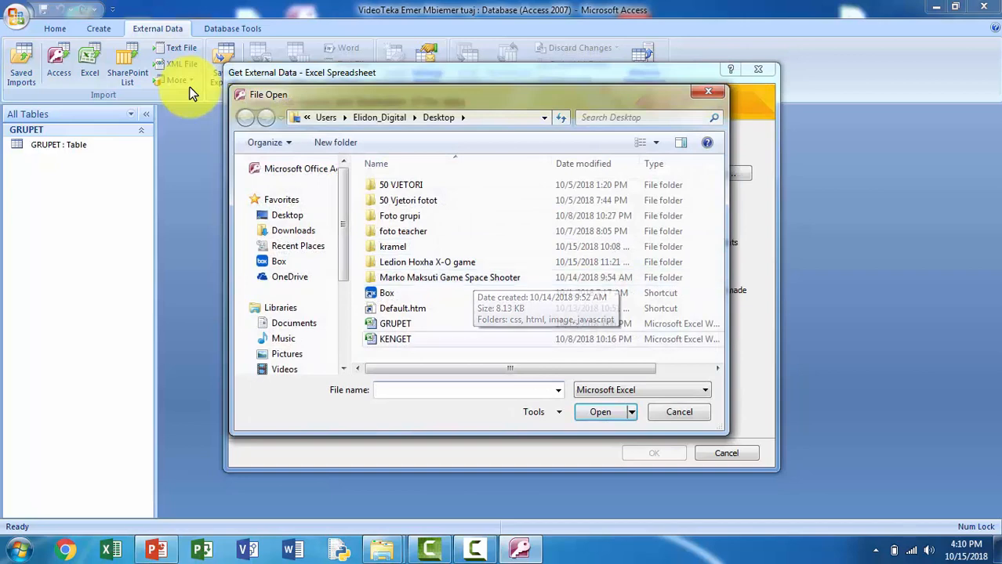
click(395, 339)
click(600, 411)
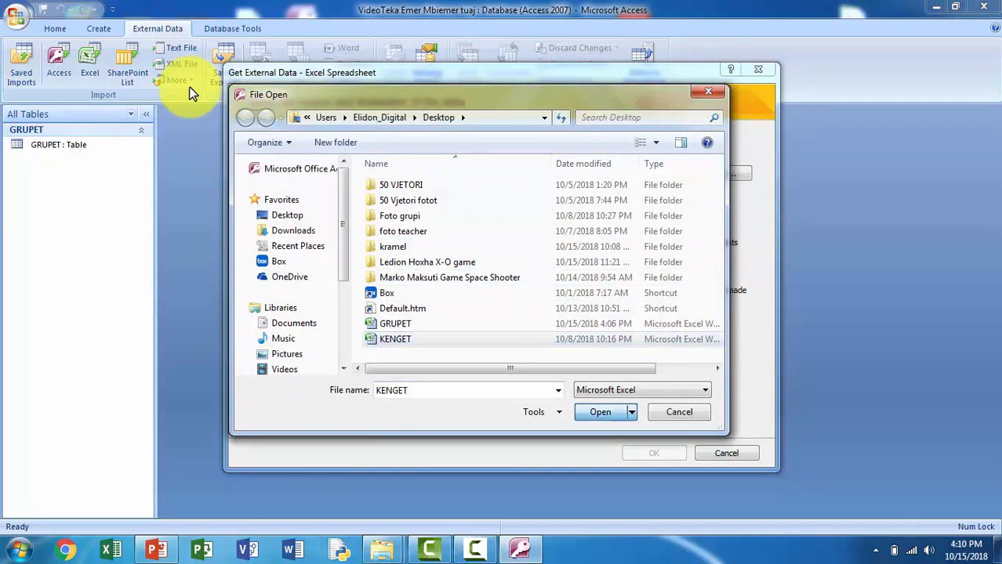
click(654, 453)
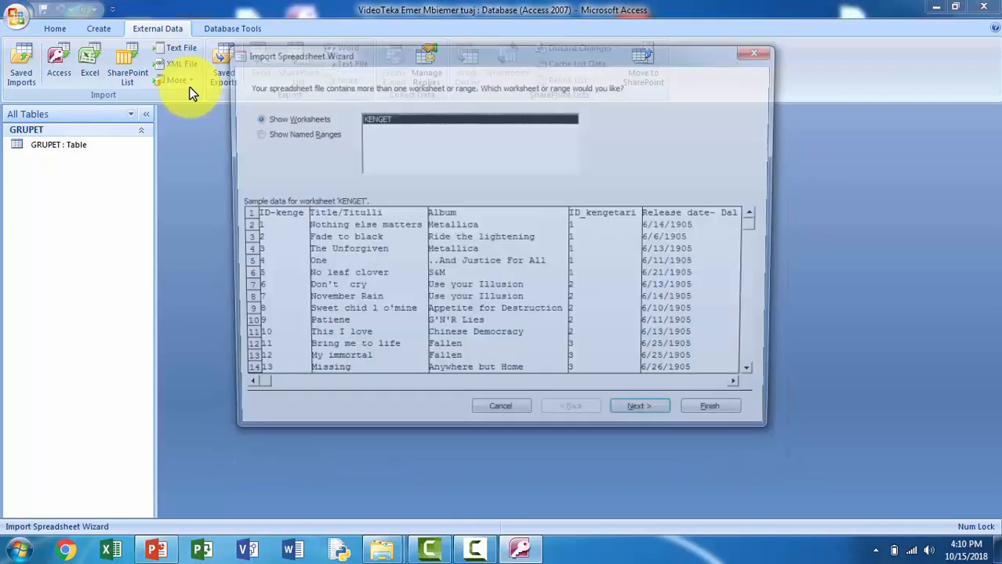
Import the KENGET worksheet into a table named KENGET, using the first row as column headings, no primary key and no saved import steps
key(Return)
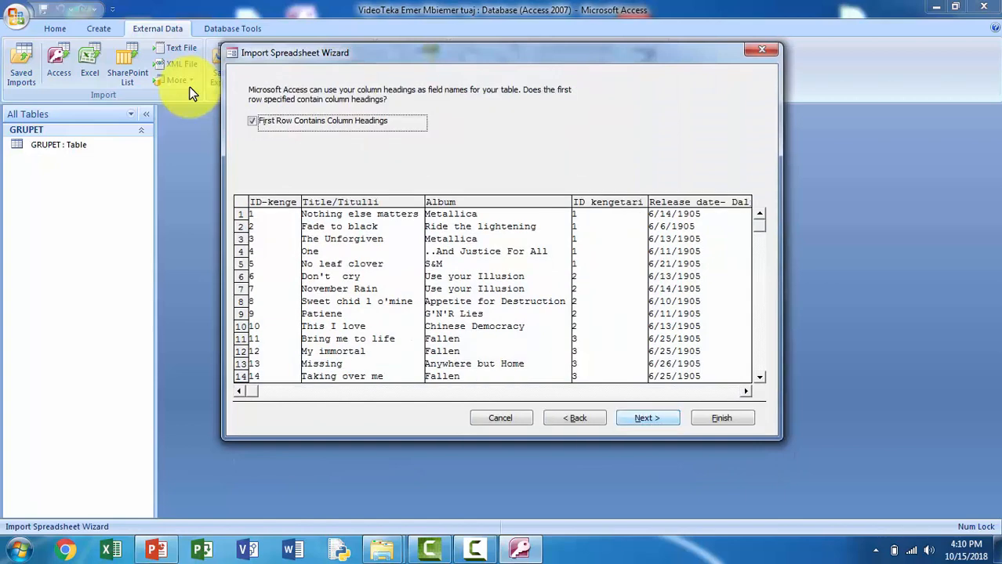
key(Return)
key(Return)
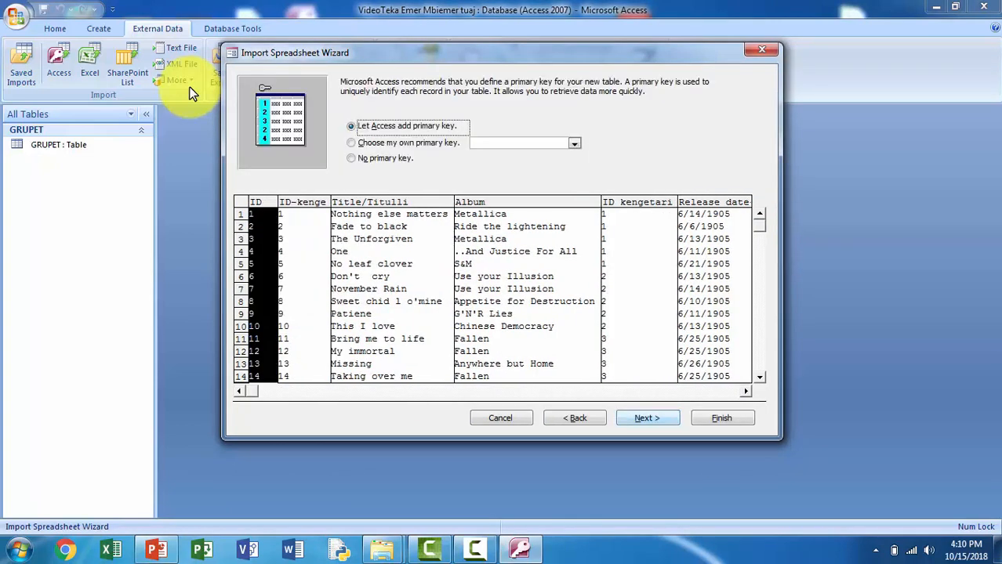
key(alt+o)
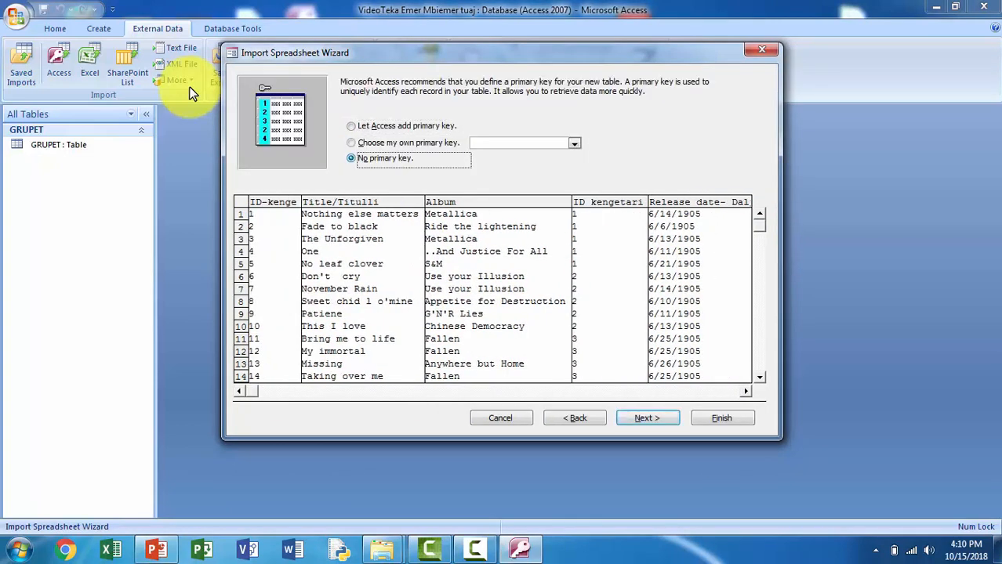
key(Return)
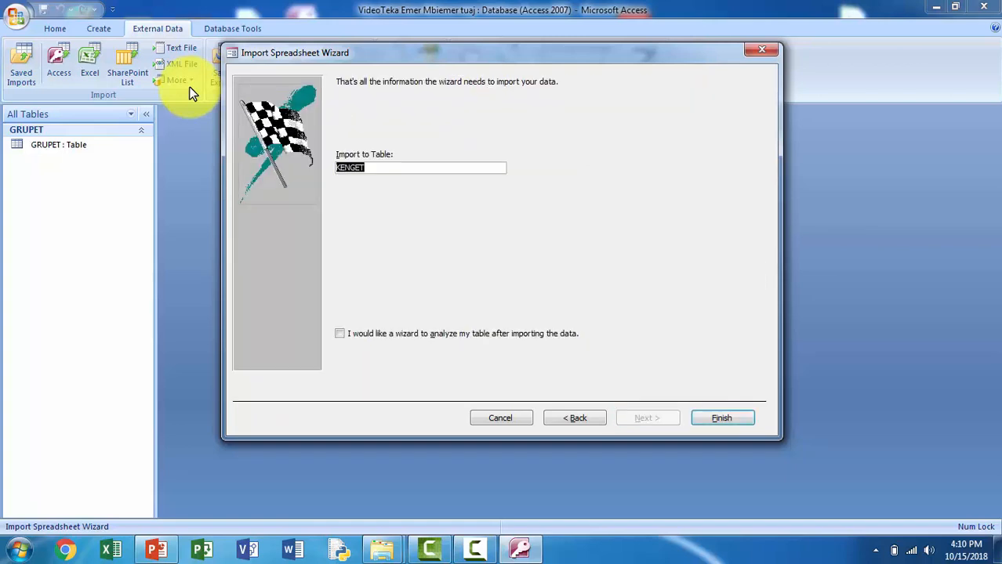
key(Return)
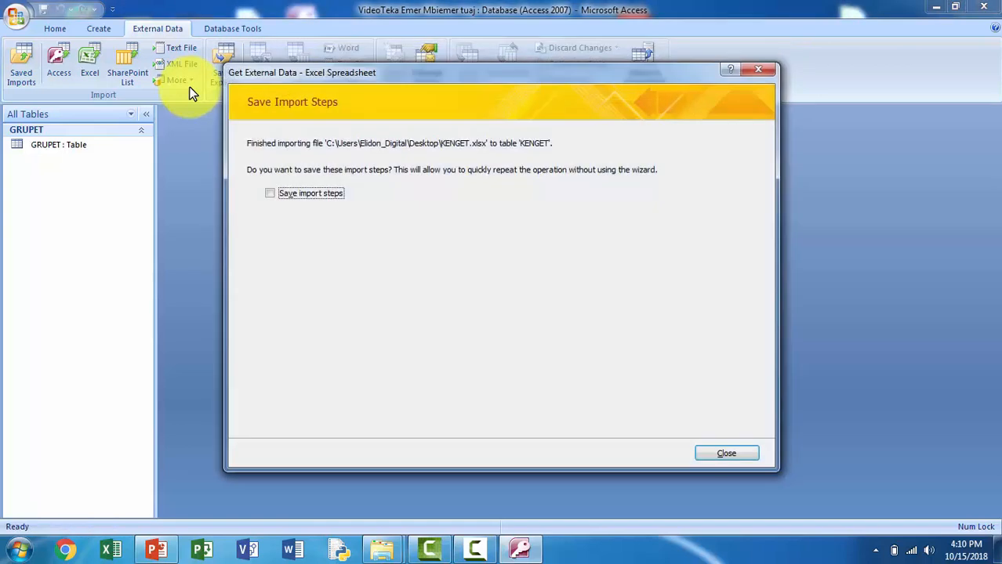
key(Return)
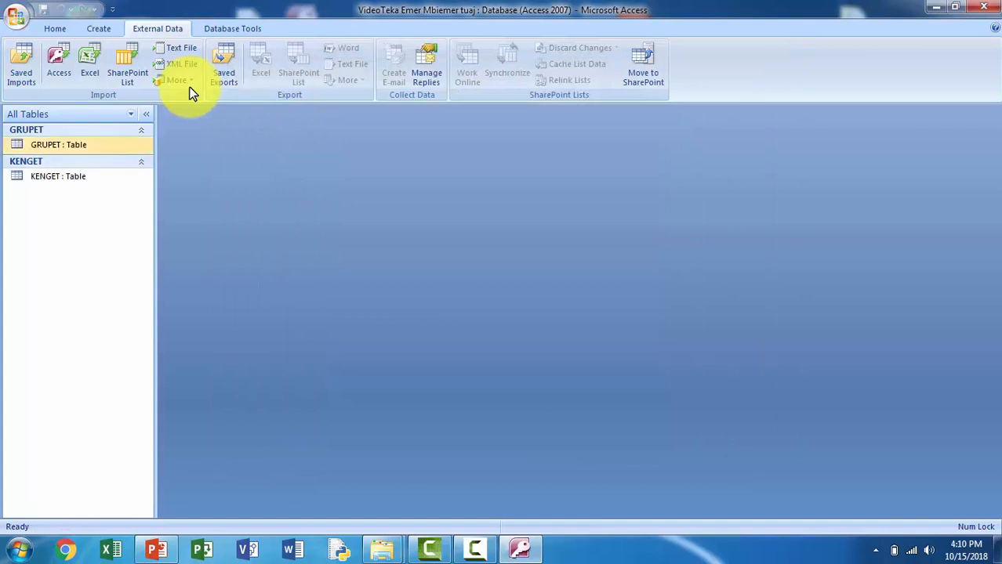
Open the GRUPET table and show it in Design View
key(Return)
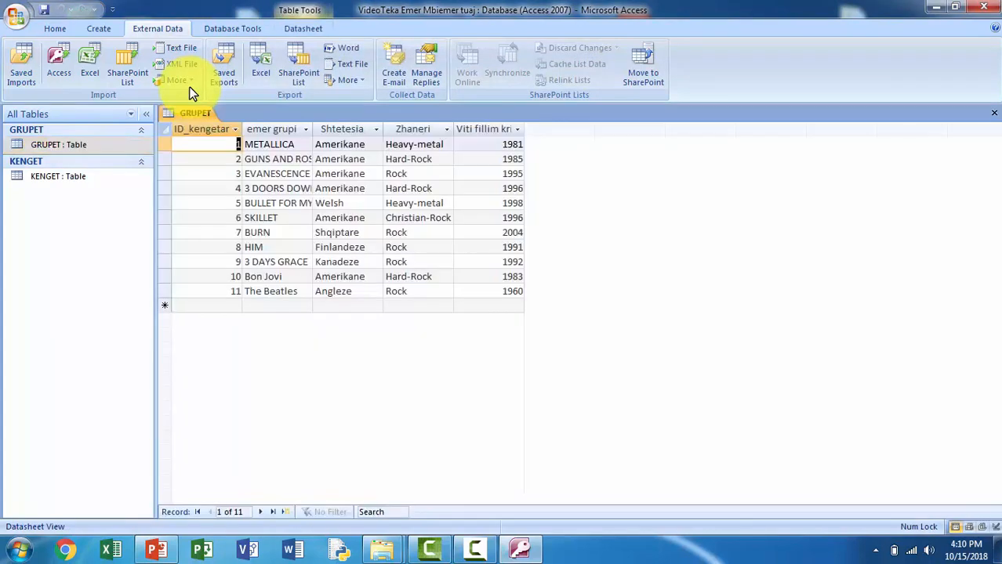
click(55, 29)
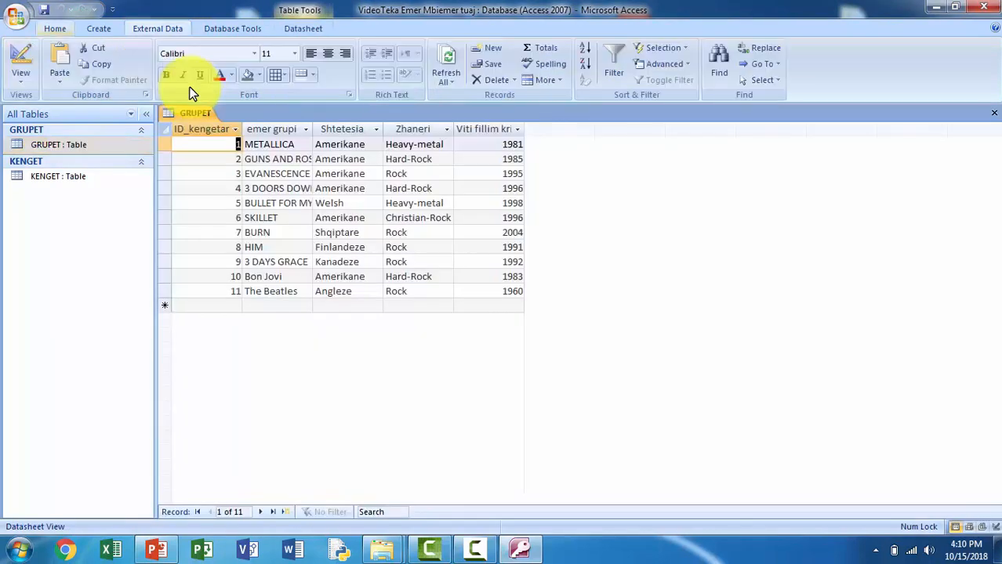
click(20, 79)
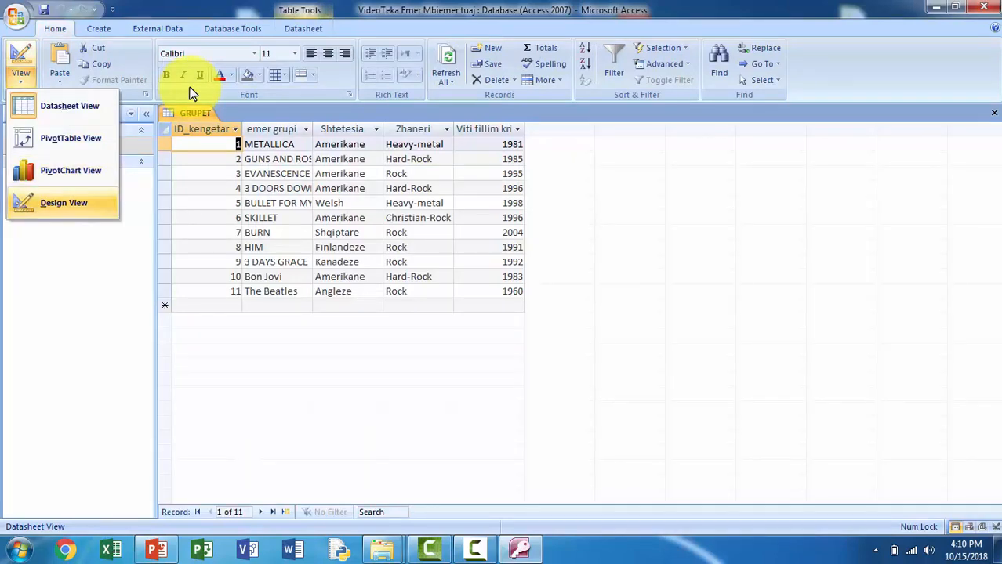
click(63, 203)
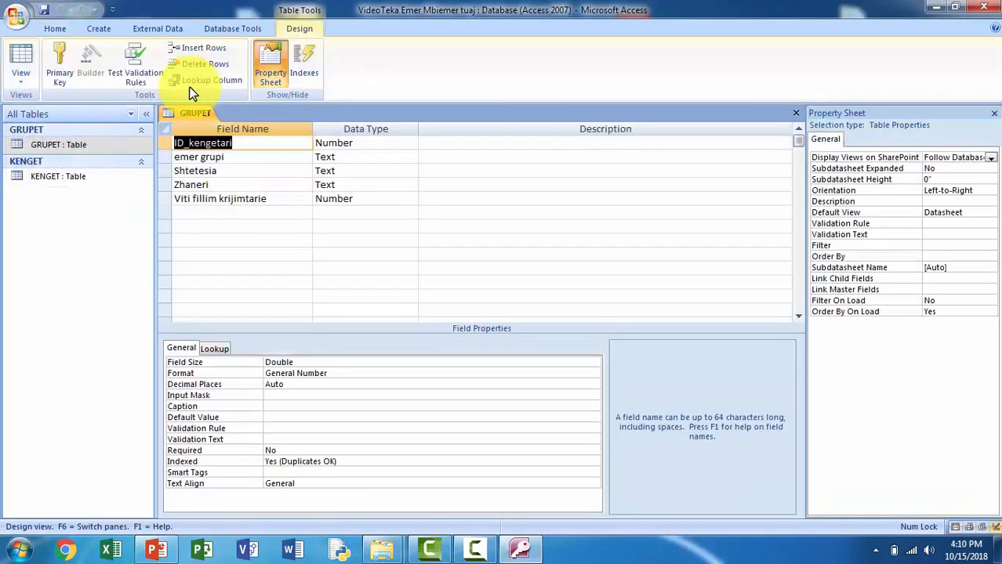
Try to change the data type of the ID_kengetari field in GRUPET to AutoNumber
key(Tab)
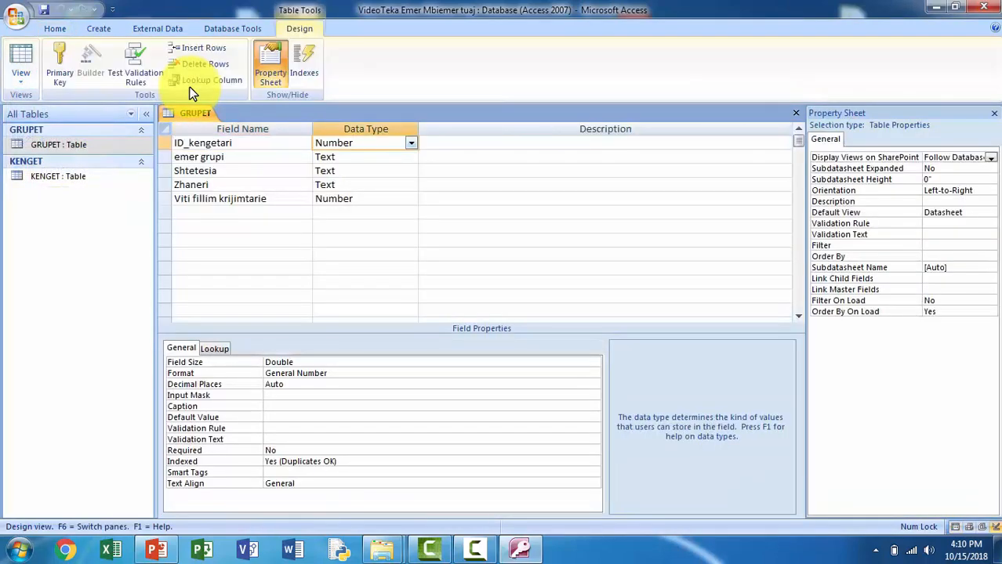
click(411, 143)
key(Down)
key(Down)
key(Down)
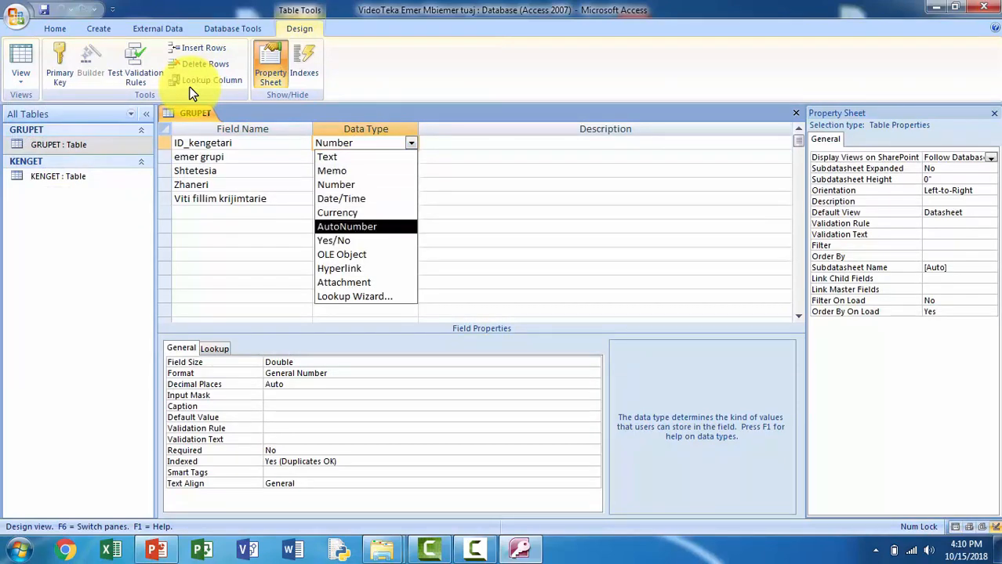
key(Return)
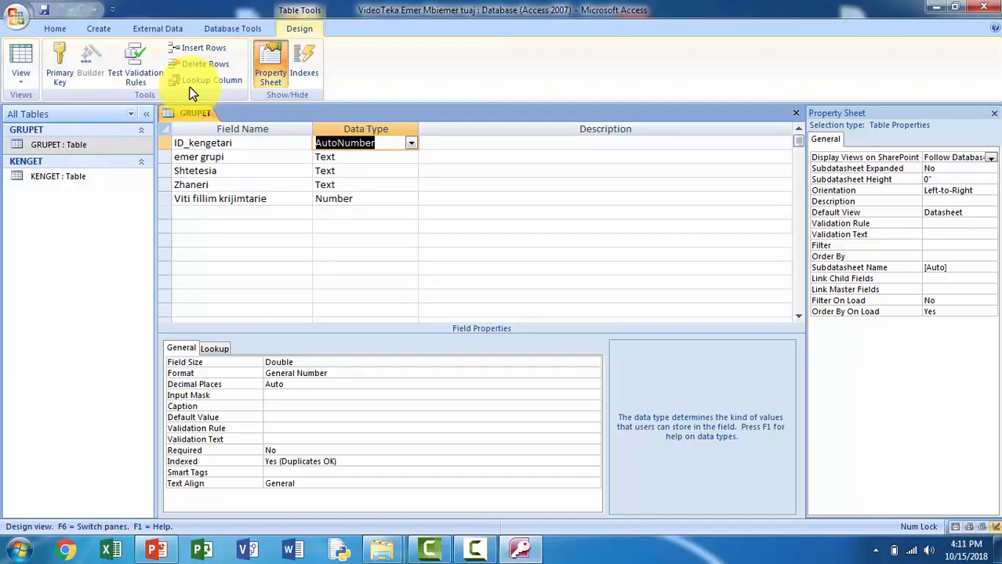
key(Tab)
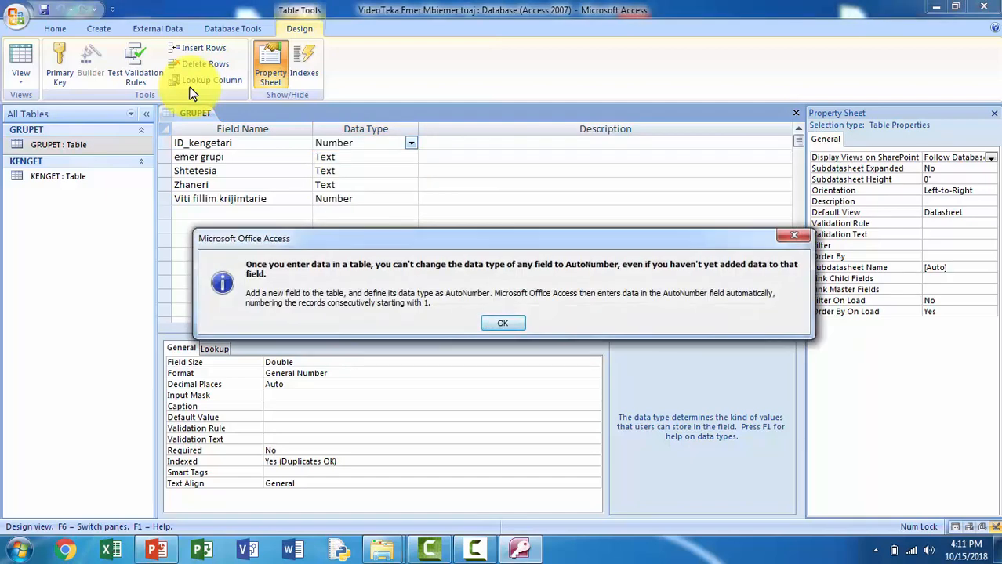
key(Return)
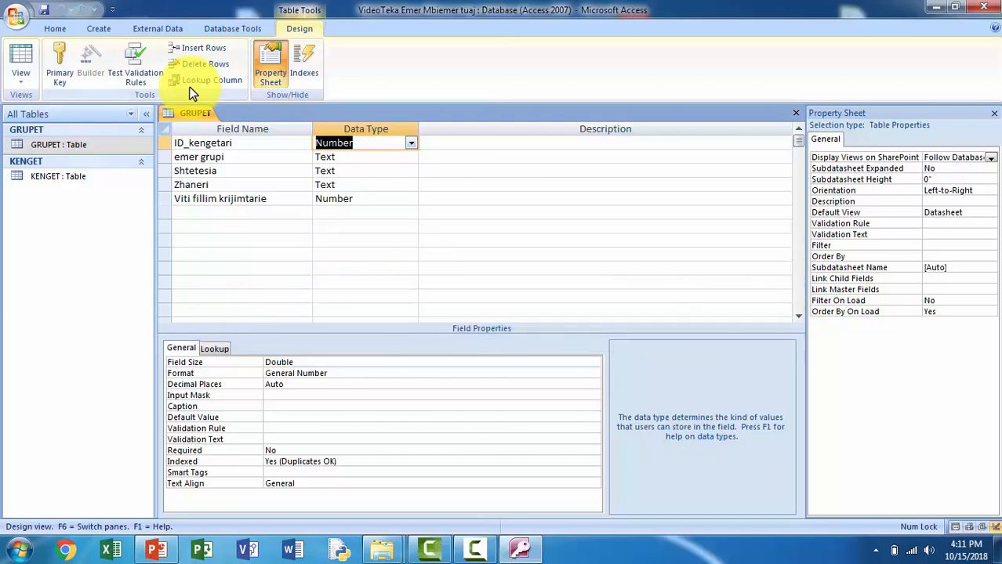
Delete the ID_kengetari field and its indexes from the GRUPET table and save the design
click(200, 64)
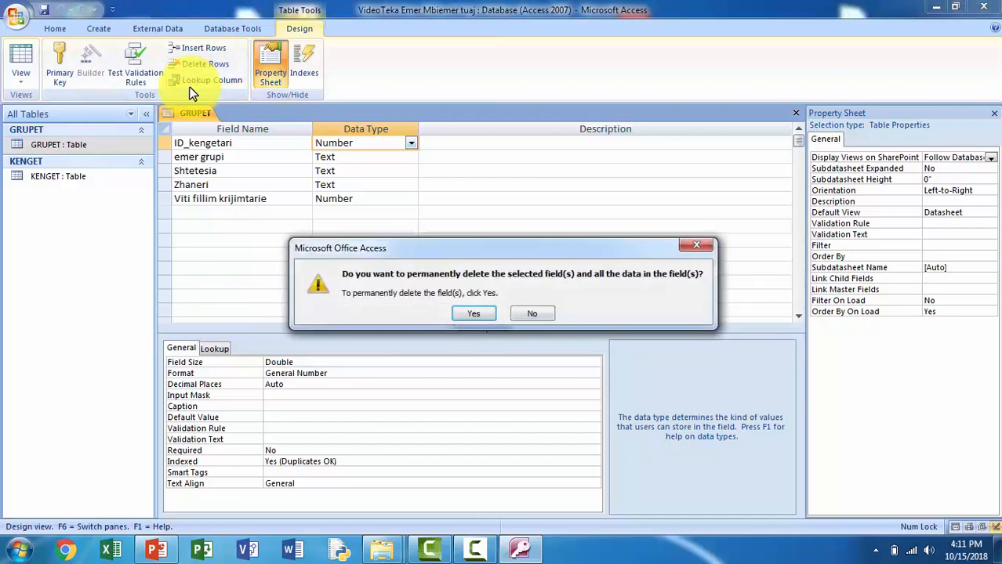
key(Return)
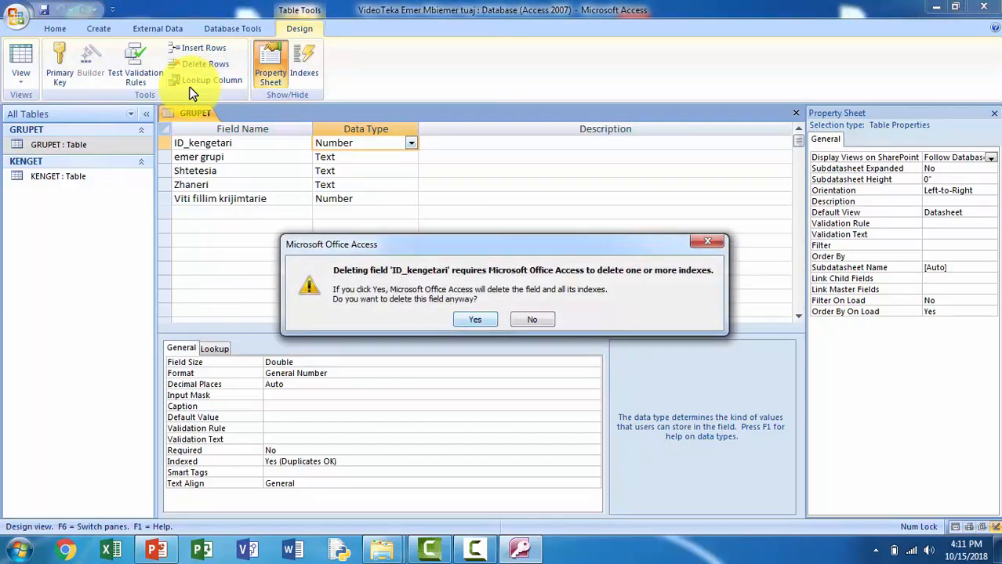
key(Return)
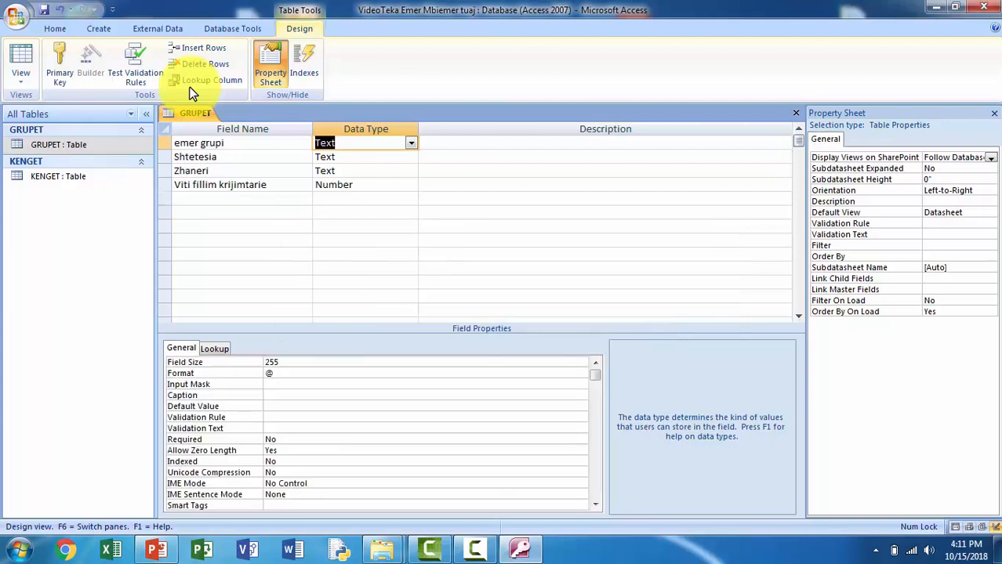
key(ctrl+s)
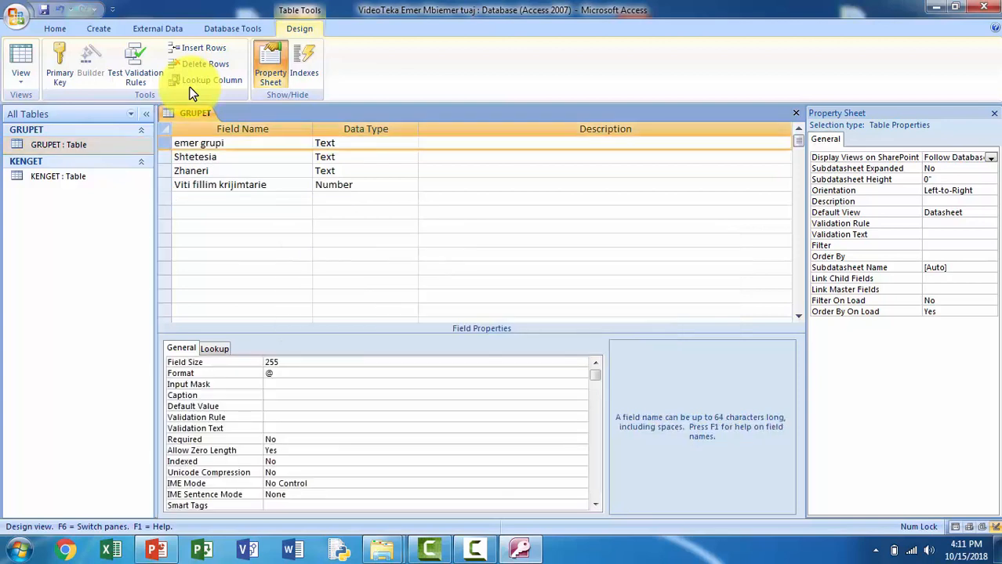
Insert an AutoNumber field ID_GRUPI as primary key above emer grupi, save GRUPET and show it in Datasheet View
click(198, 48)
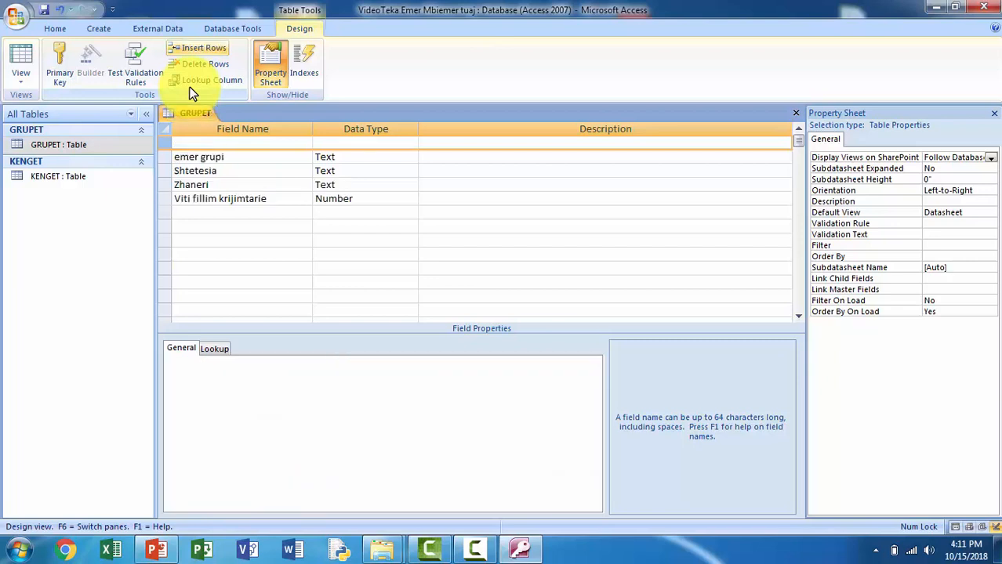
click(206, 142)
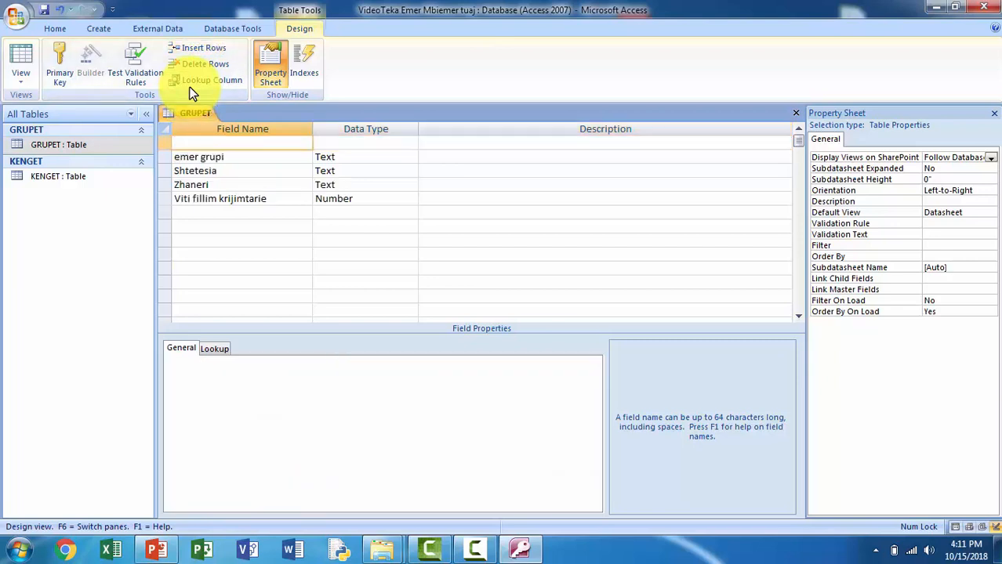
key(Caps_Lock)
text(ID_GRUPI)
key(Tab)
text(A)
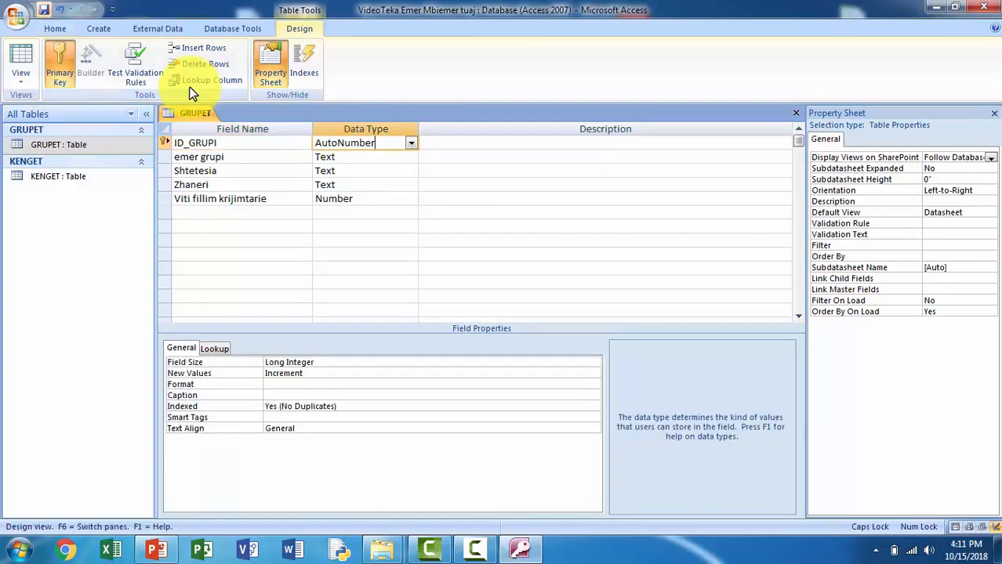
click(21, 56)
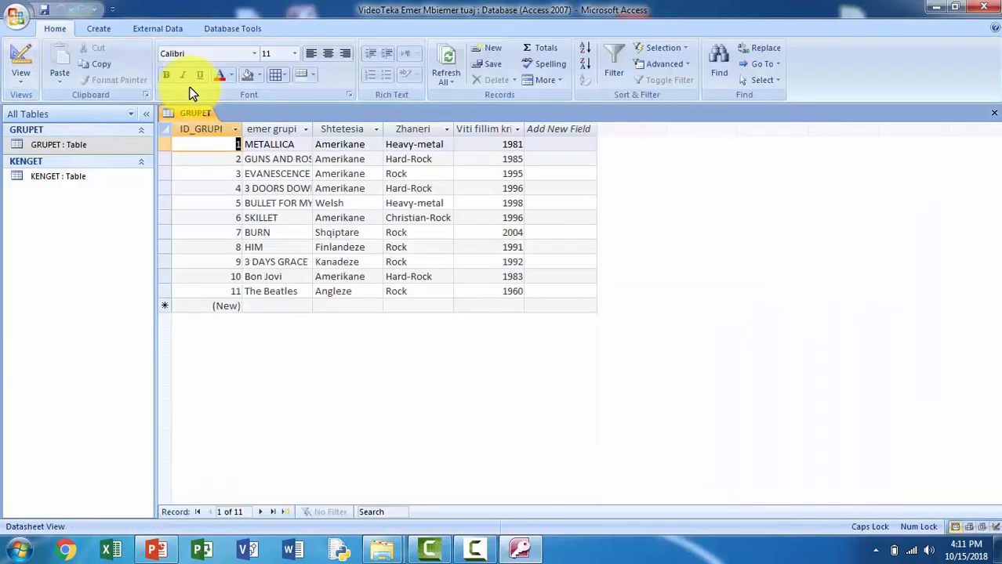
Open the KENGET table in Design View and delete its ID-kenge field together with the field's indexes
double_click(58, 175)
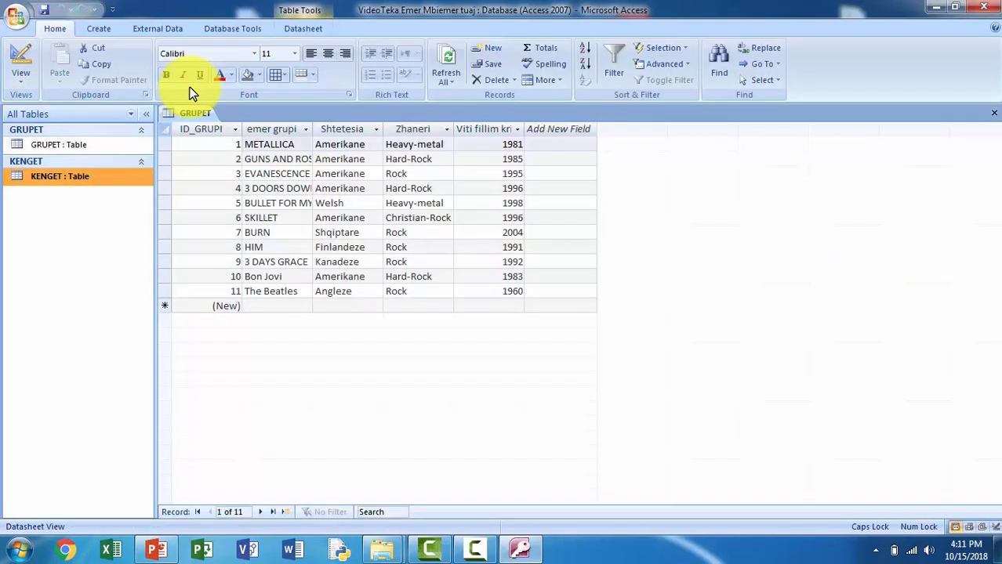
click(21, 56)
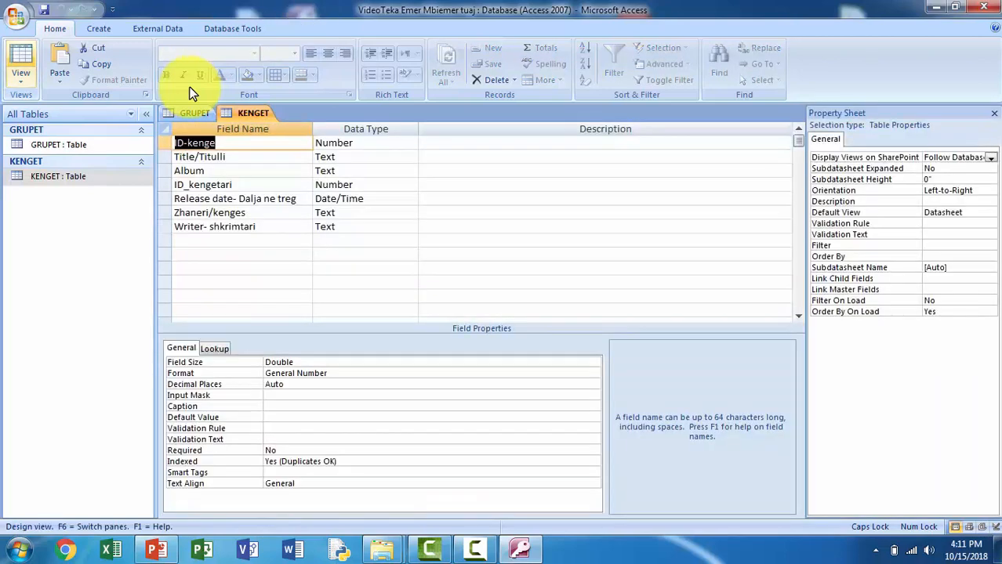
click(202, 64)
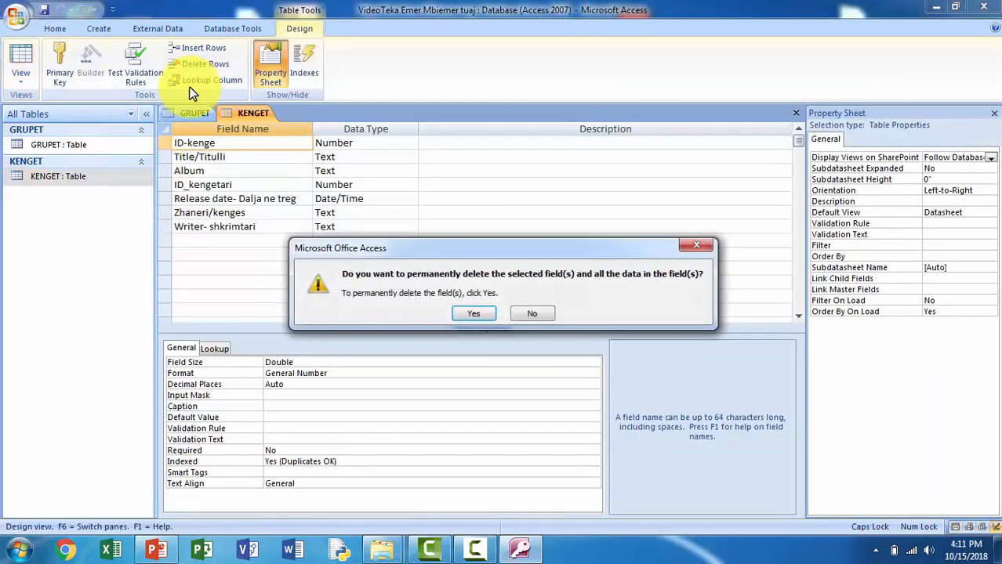
key(Return)
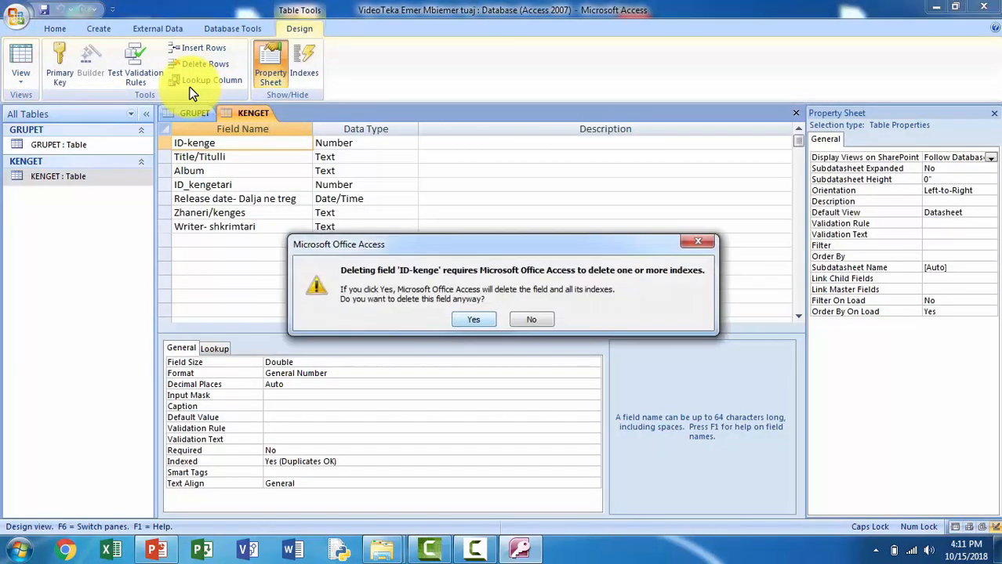
key(Return)
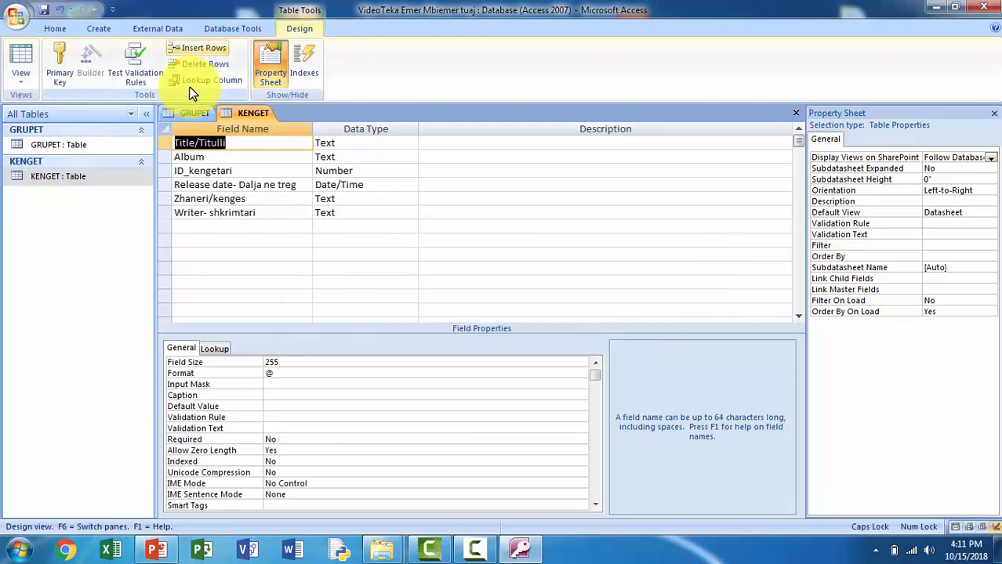
Insert an AutoNumber field named ID_KENGA above Title/Titulli, make it the primary key and save the KENGET table
click(203, 48)
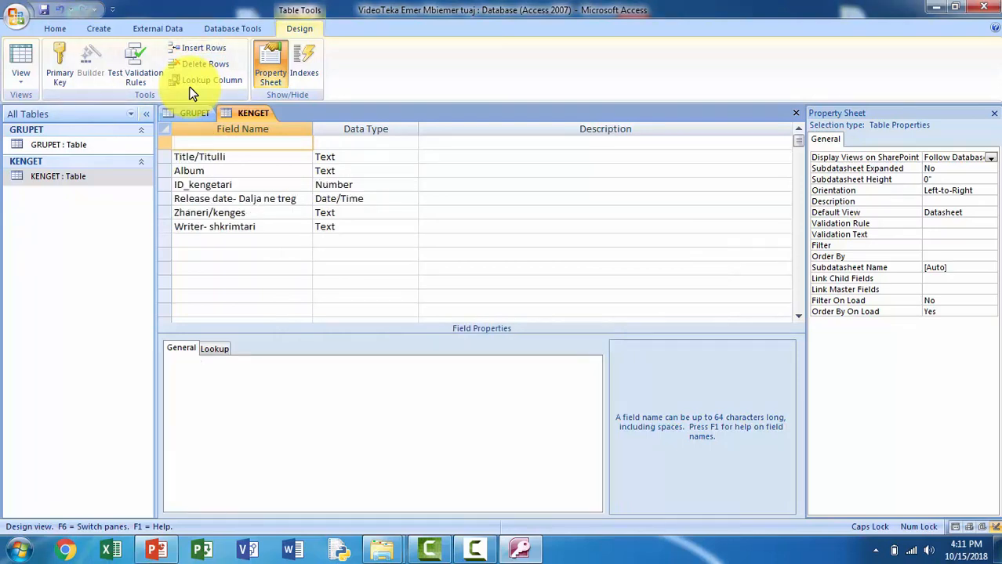
text(ID_KENGA)
key(Tab)
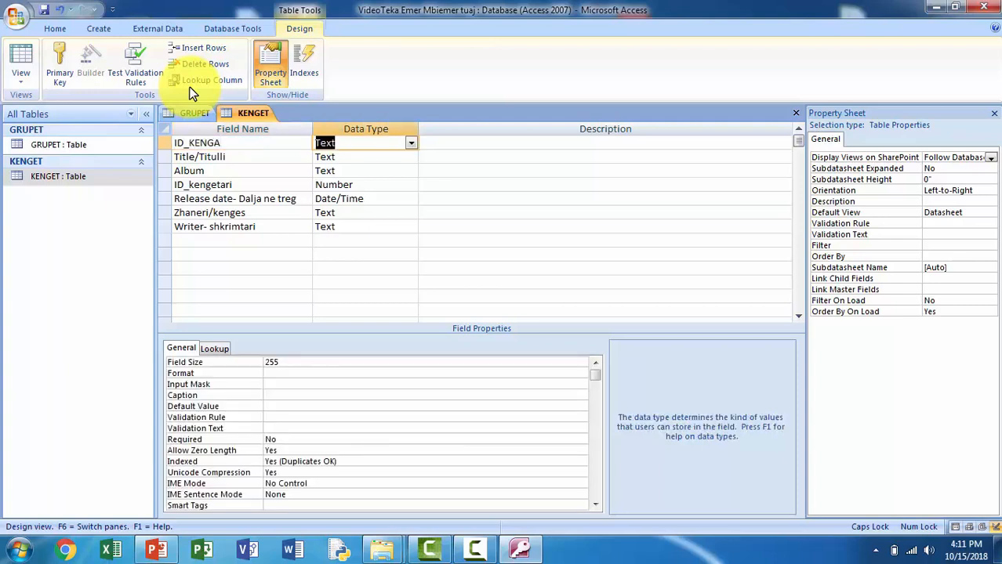
text(a)
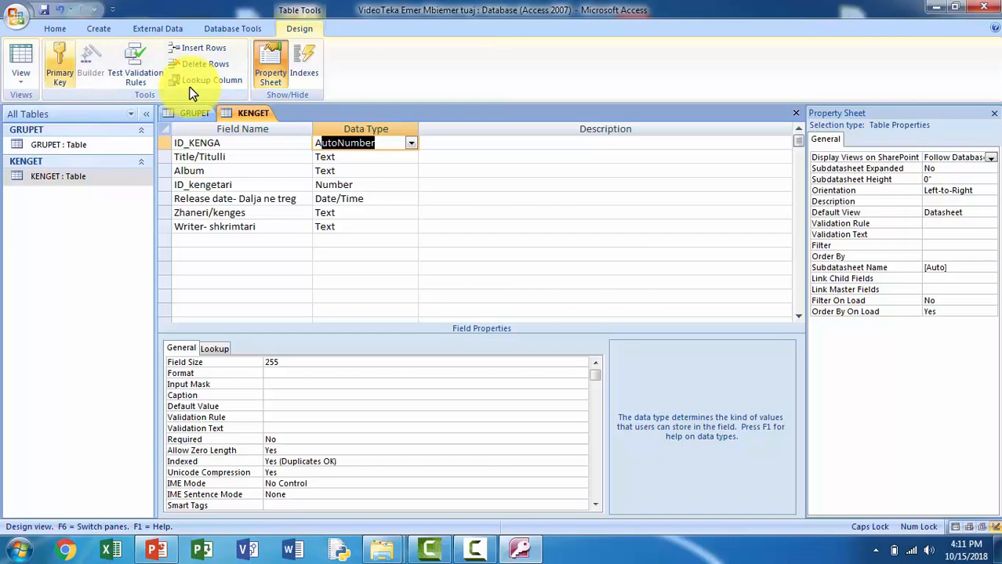
click(59, 66)
click(43, 10)
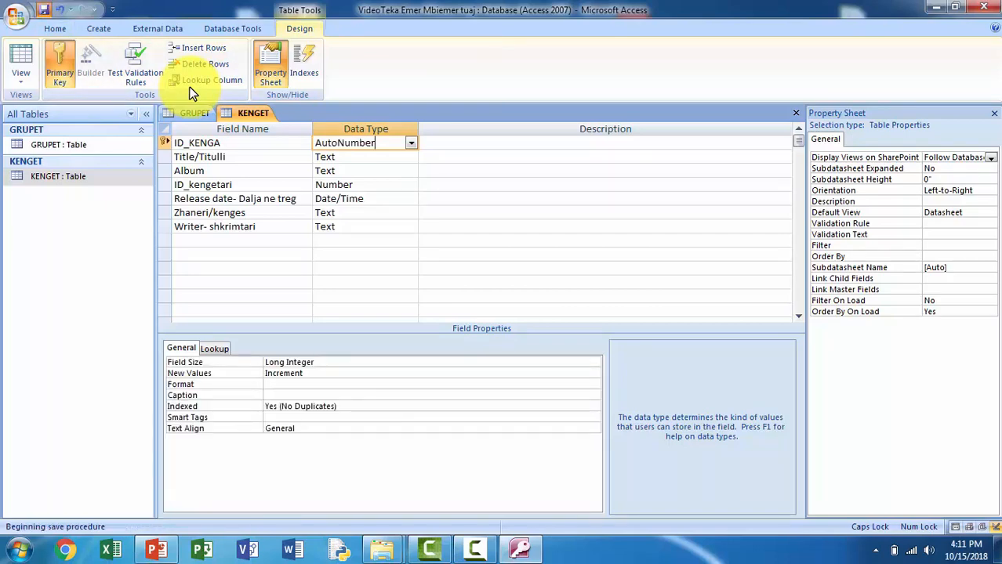
Show the KENGET table in Datasheet View and check the ID_KENGA numbering through to the last records
click(21, 59)
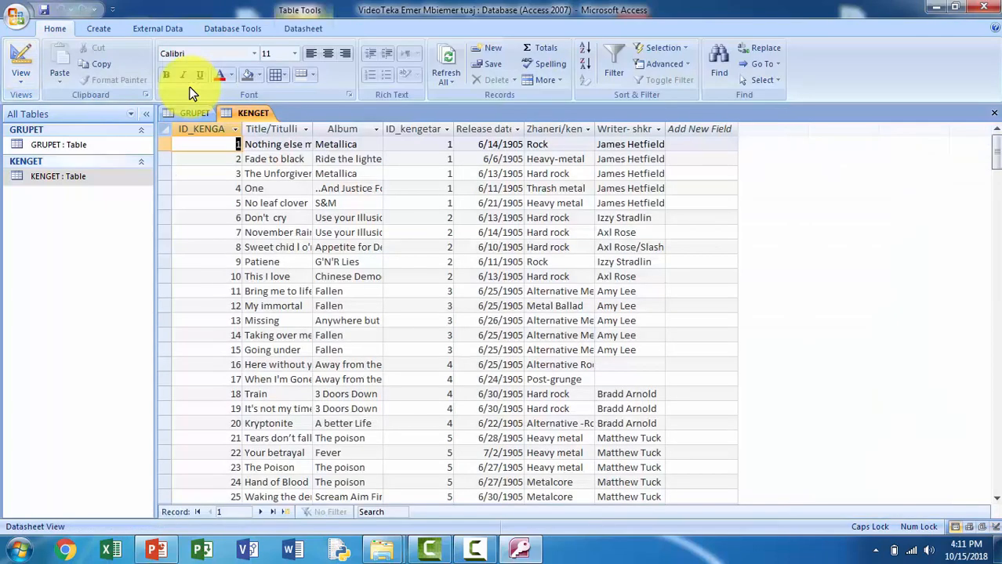
drag(997, 152, 996, 390)
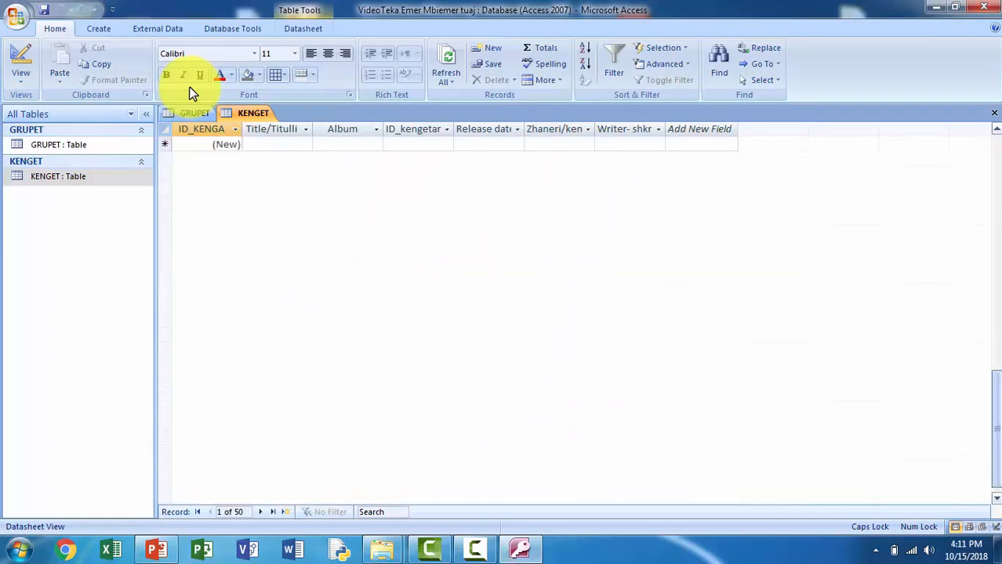
scroll(192, 92, up, 1)
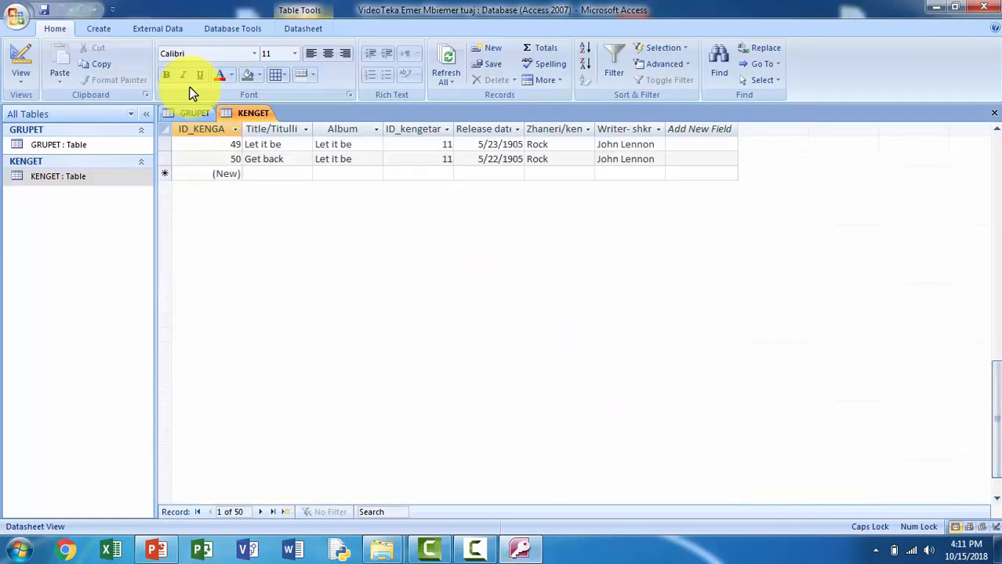
Close all open tables and add both GRUPET and KENGET to the Relationships window
right_click(263, 114)
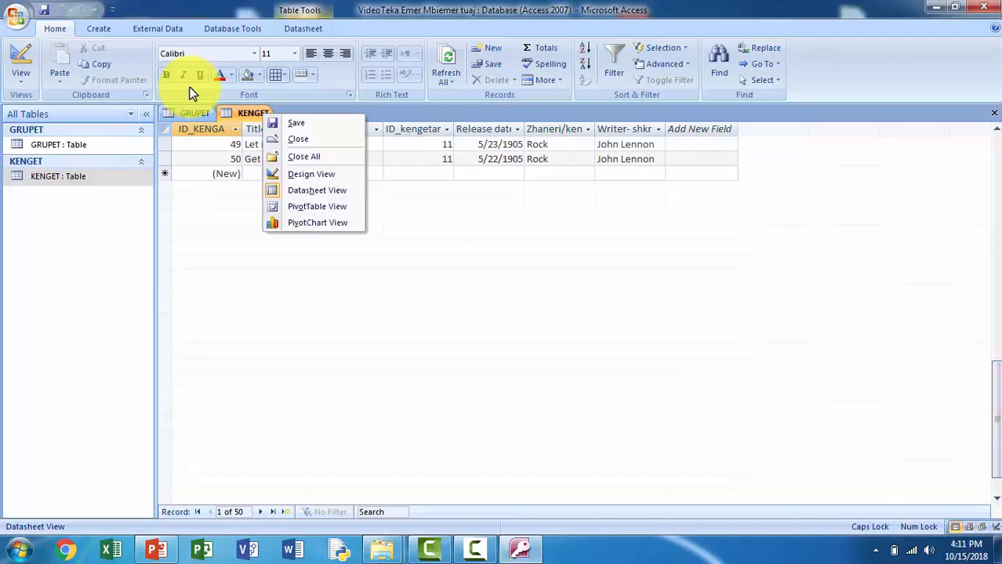
key(Return)
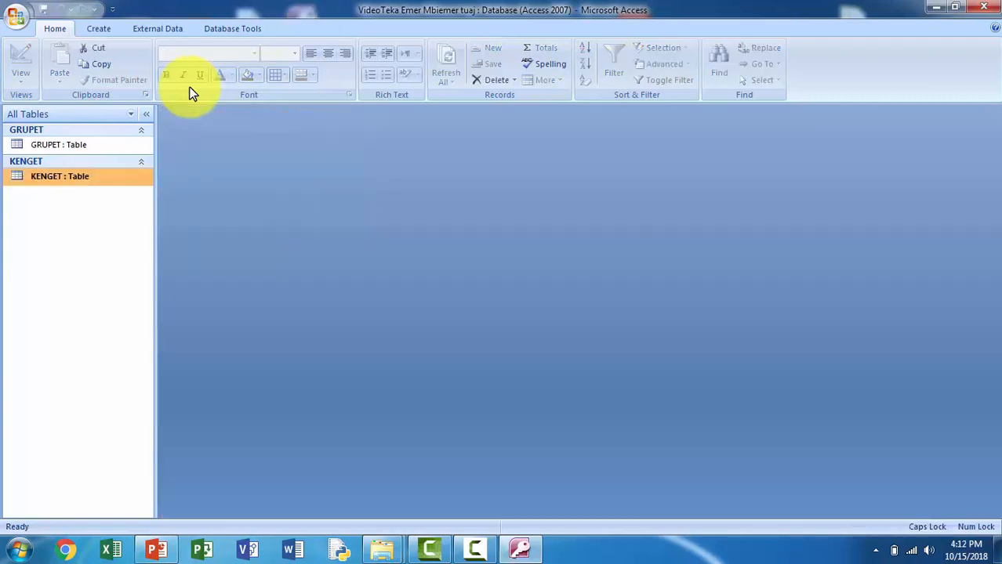
key(alt+a)
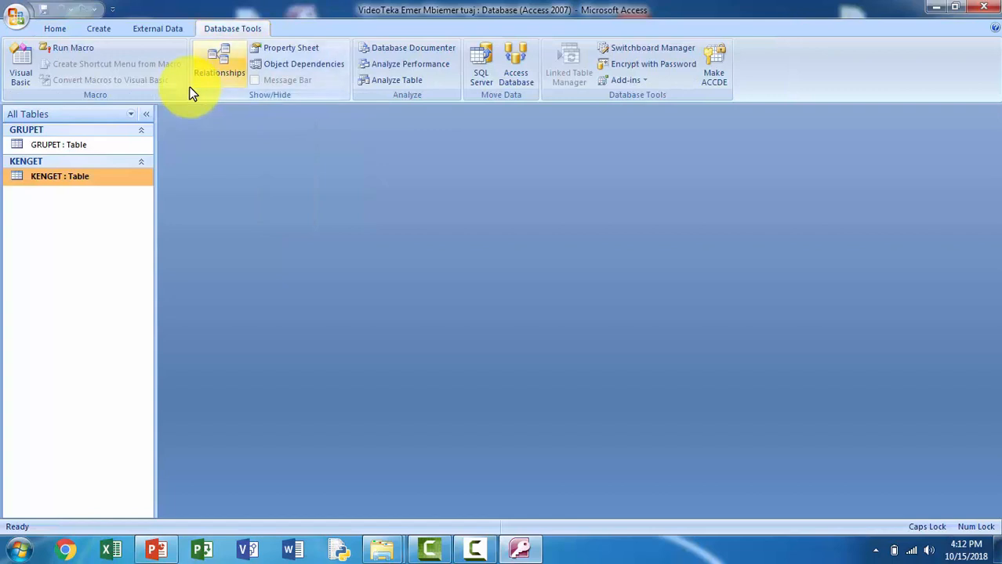
click(190, 91)
key(Down)
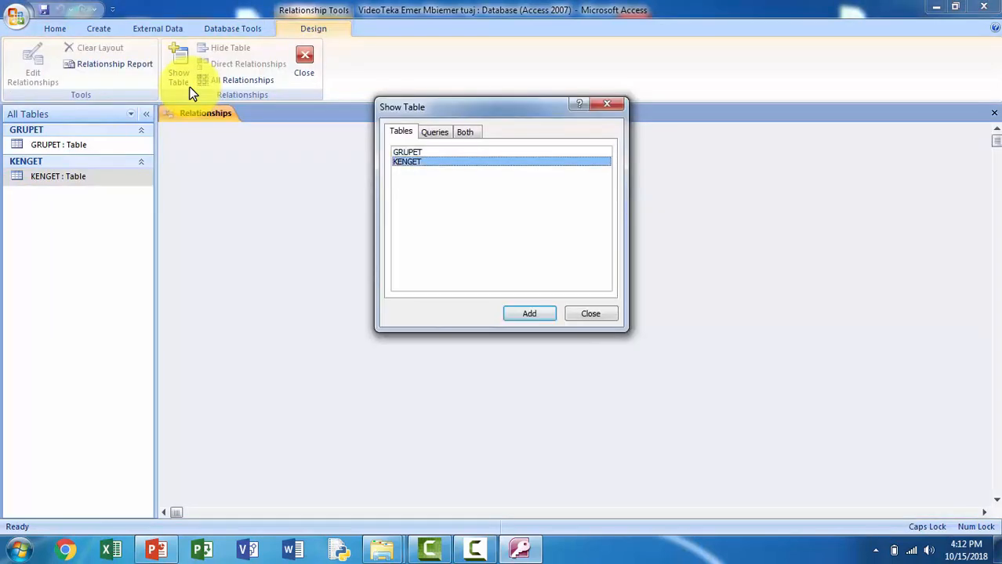
key(shift+Up)
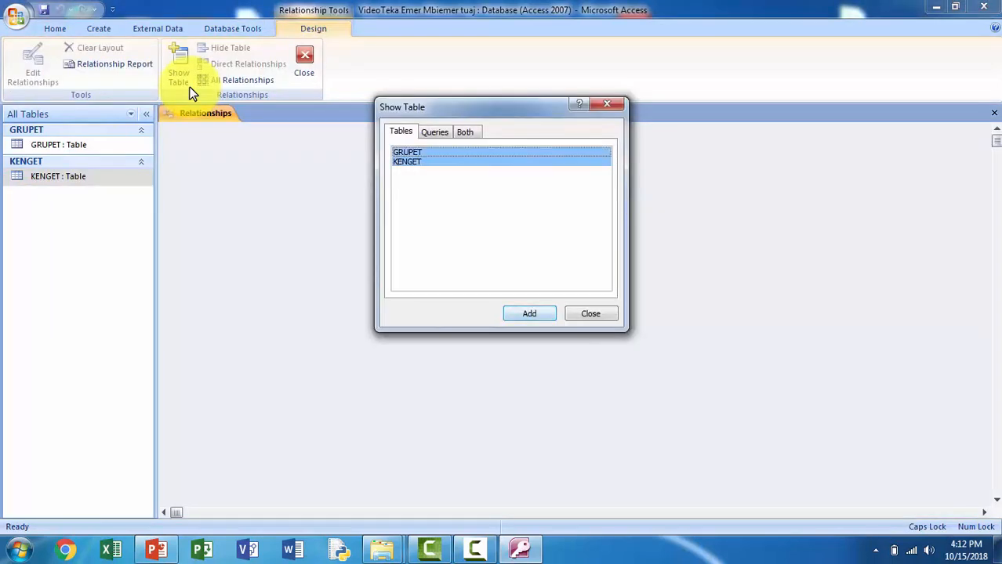
key(Return)
key(Escape)
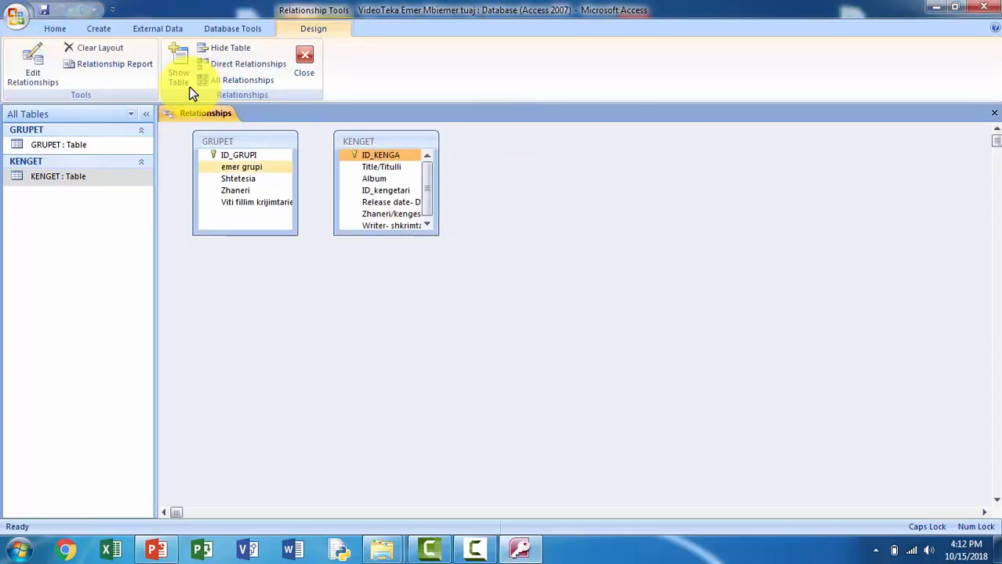
Create a one-to-many relationship from ID_GRUPI in GRUPET to ID_kengetari in KENGET, leaving referential integrity unenforced
key(Tab)
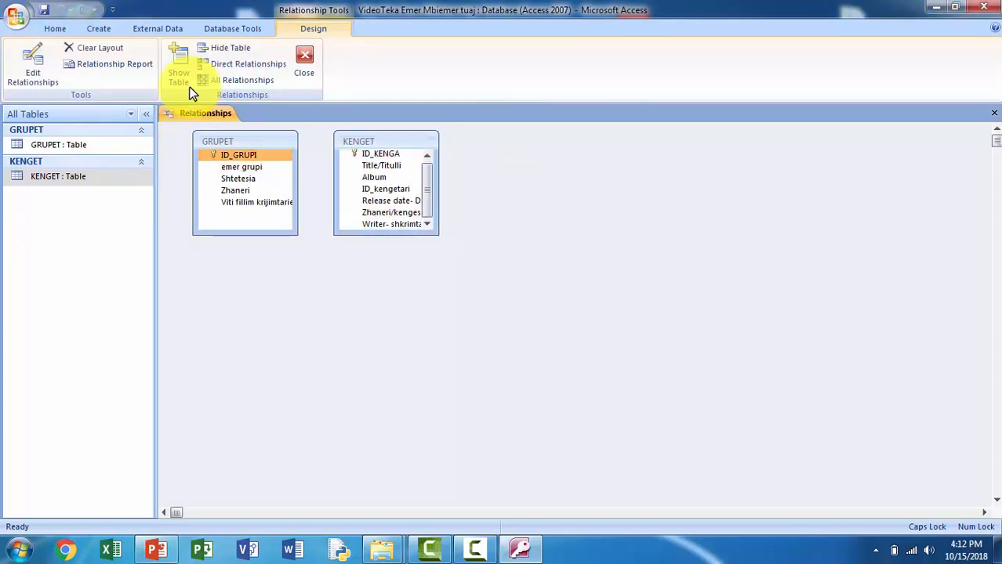
drag(239, 155, 386, 189)
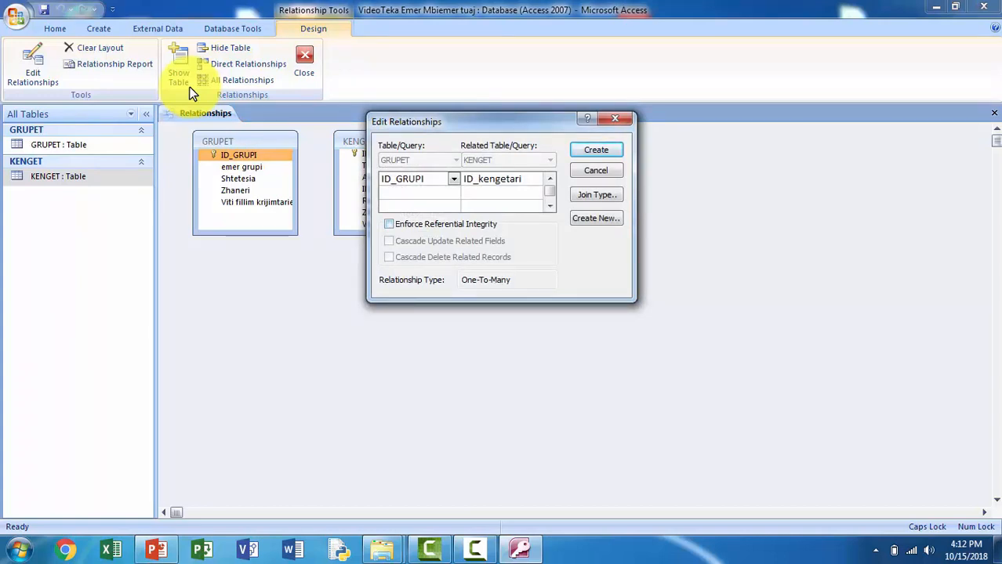
click(389, 225)
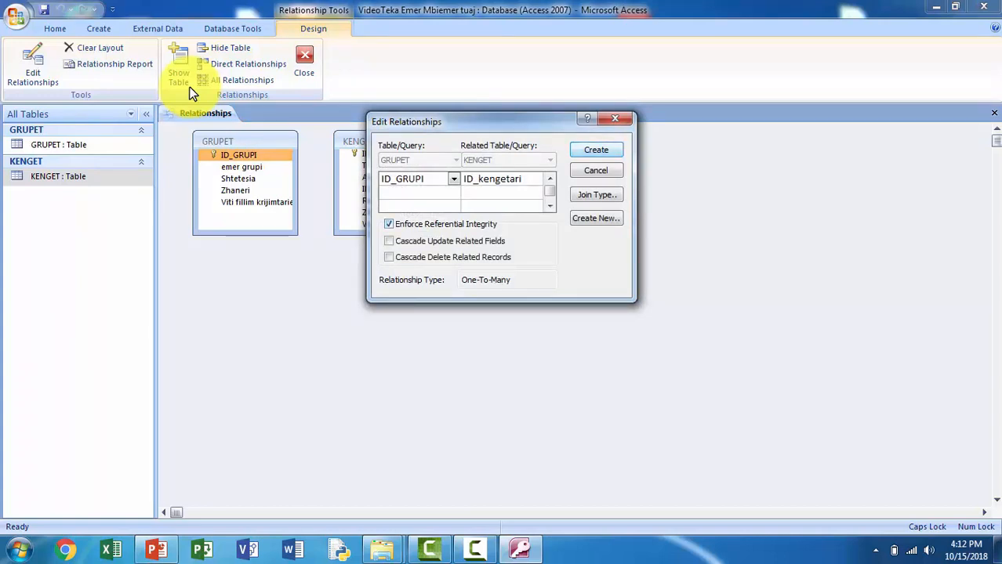
click(597, 150)
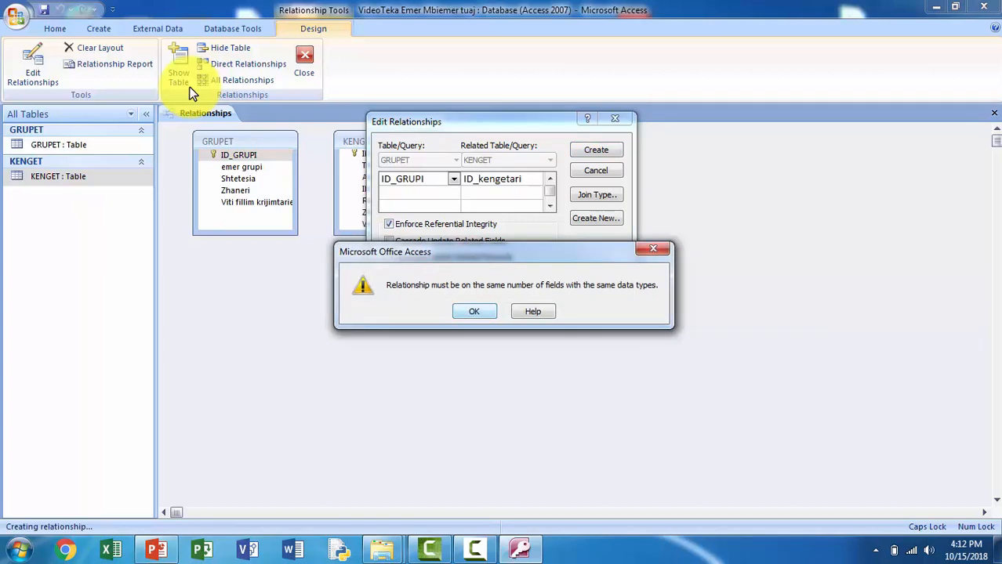
click(473, 311)
click(389, 224)
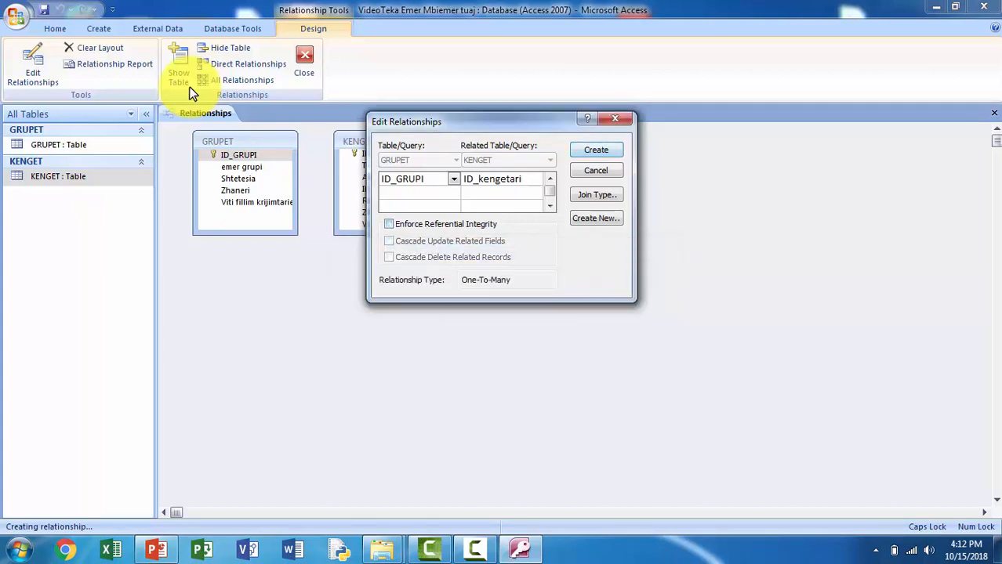
key(Return)
Move the KENGET box diagonally below GRUPET, then close the Relationships window and save its layout
drag(361, 141, 510, 253)
click(304, 63)
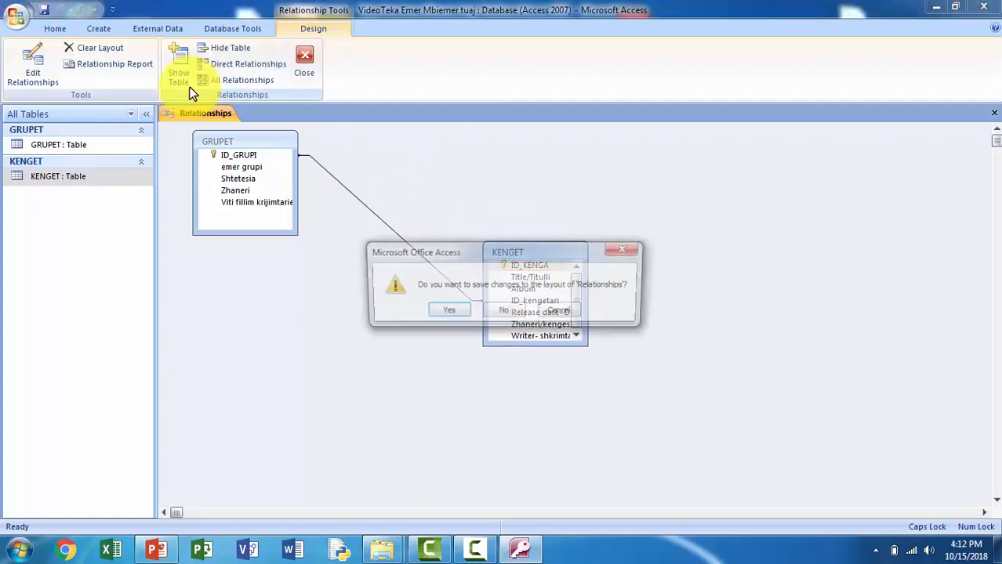
key(Return)
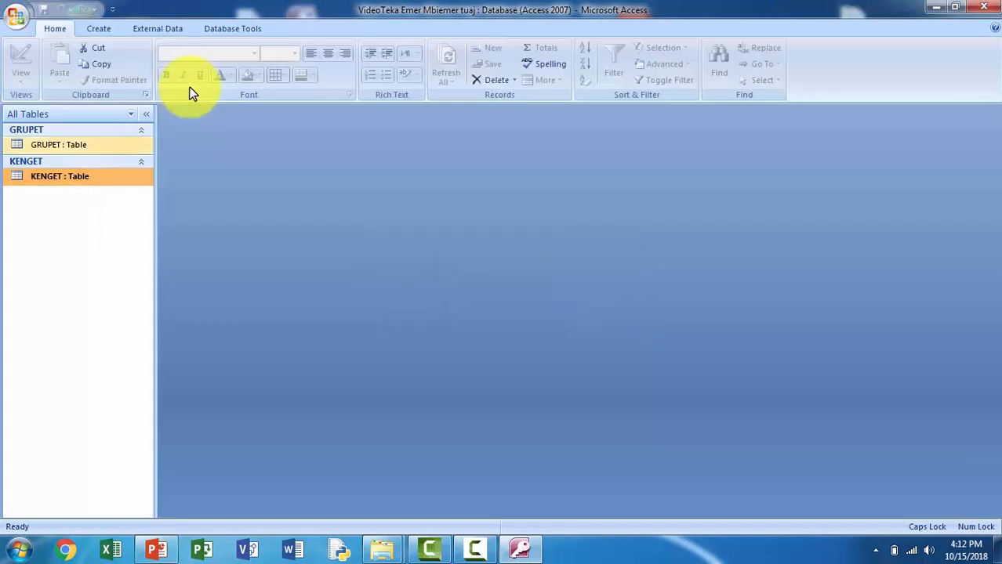
key(Up)
key(Return)
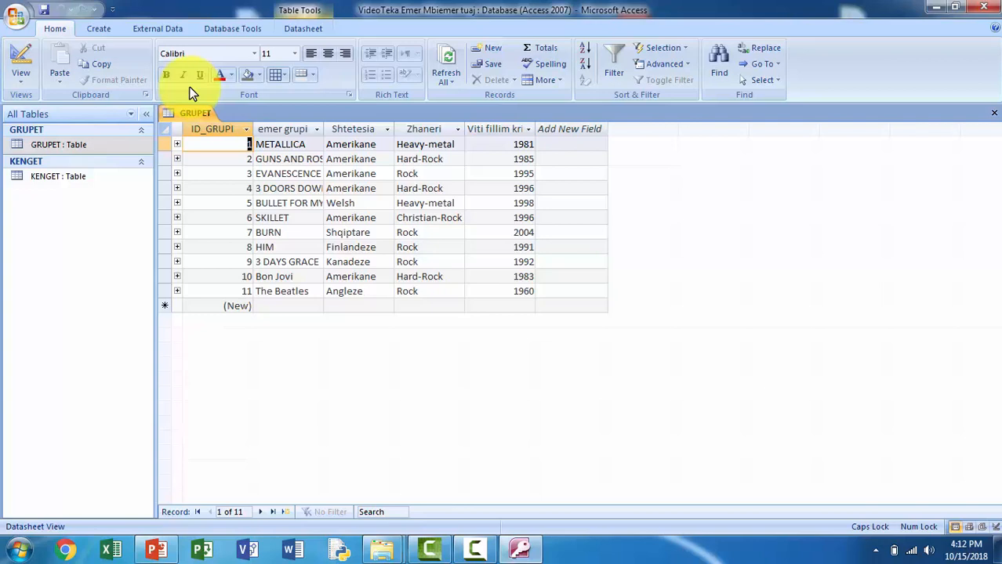
right_click(201, 114)
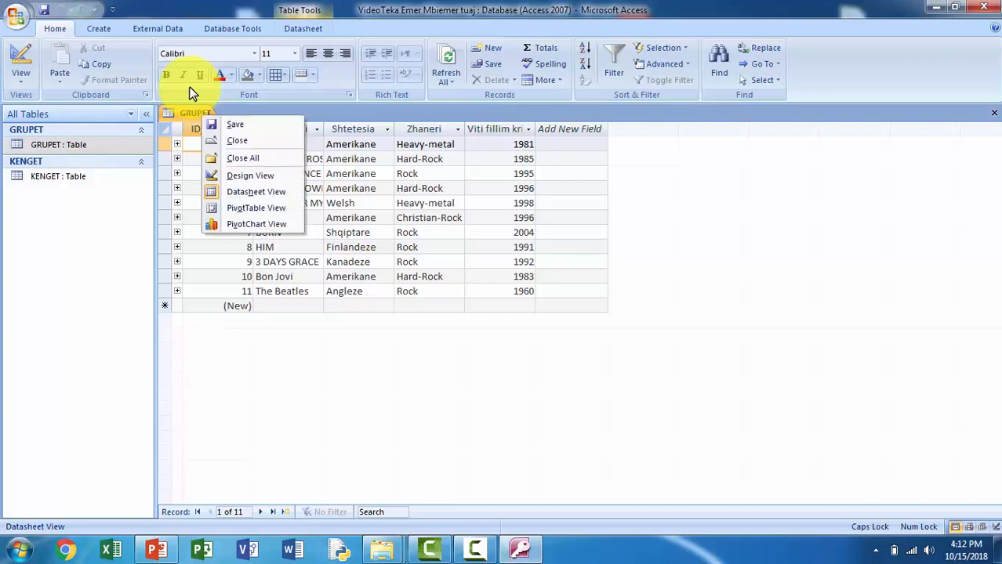
click(236, 140)
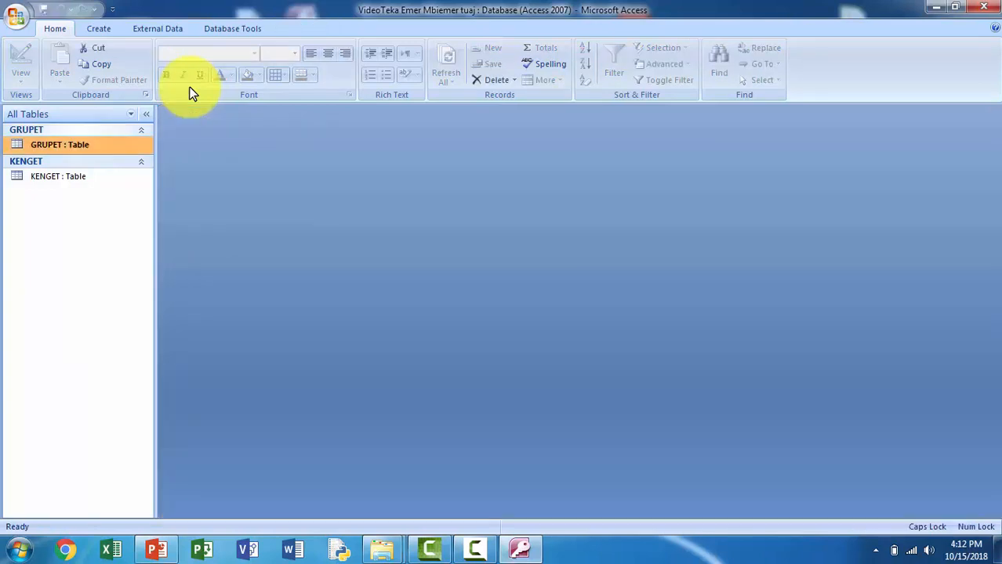
Add a FOTO field of type Attachment below Viti fillim krijimtarie in GRUPET, save the table and show it in Datasheet View
double_click(102, 145)
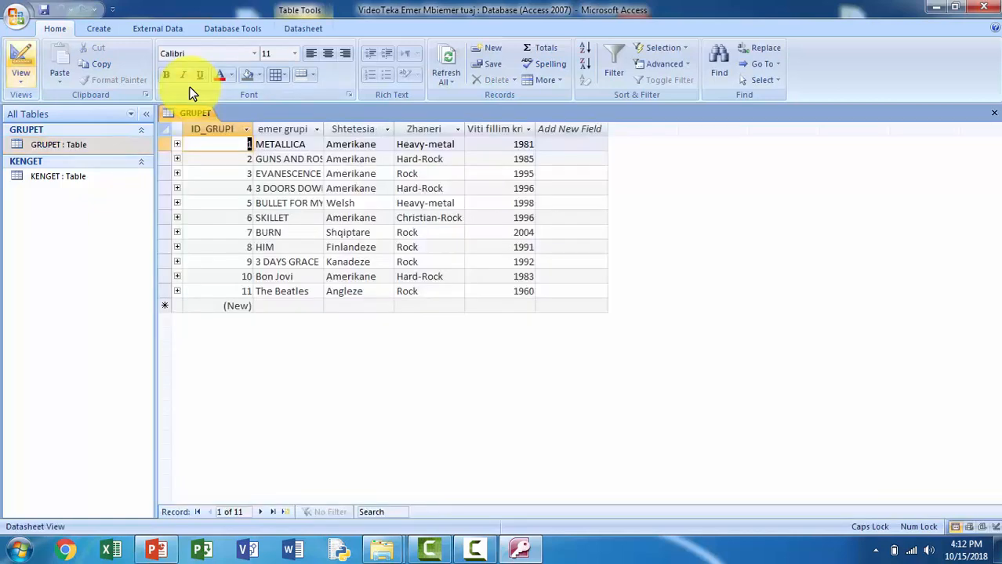
click(21, 56)
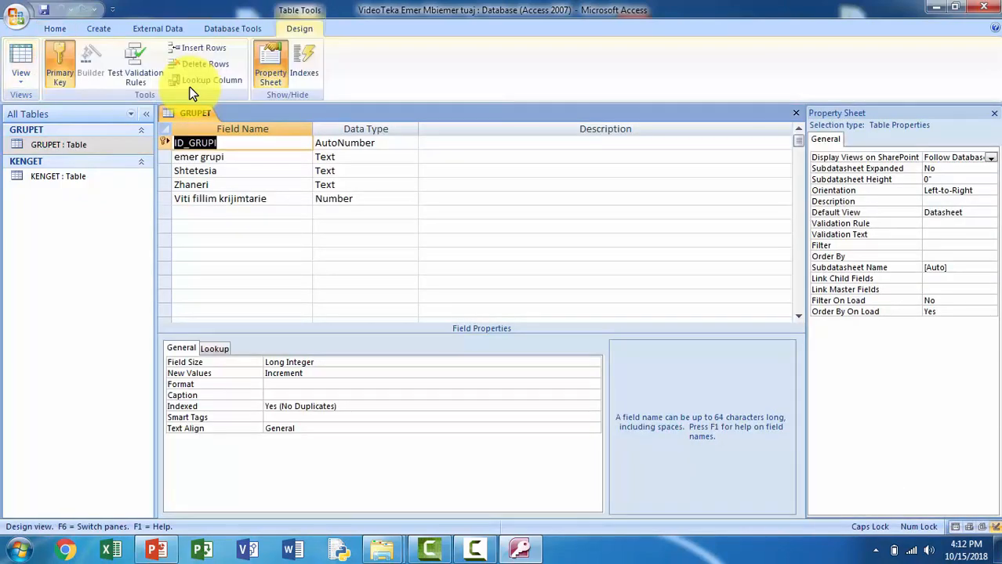
click(241, 212)
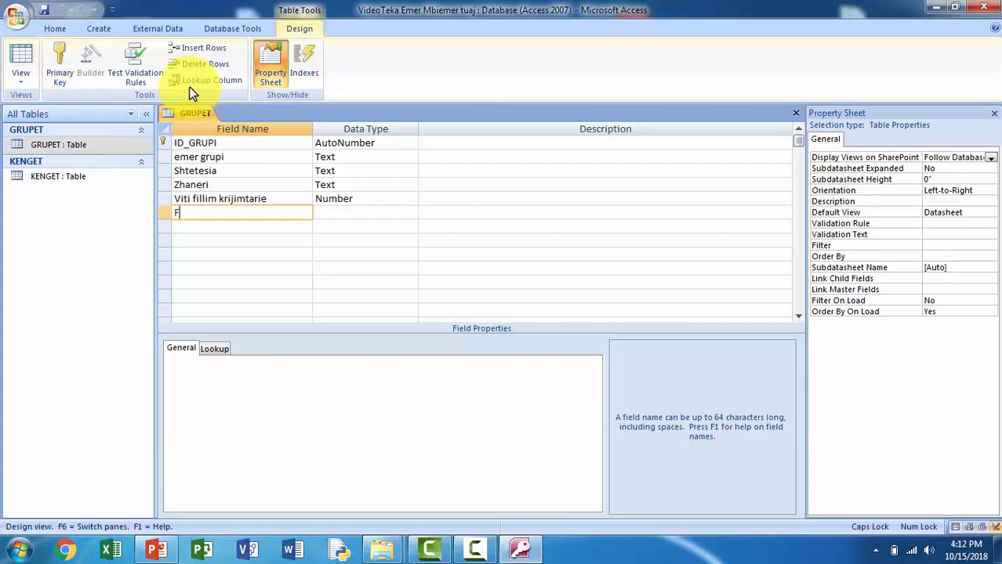
text(FOTO)
key(Tab)
text(AT)
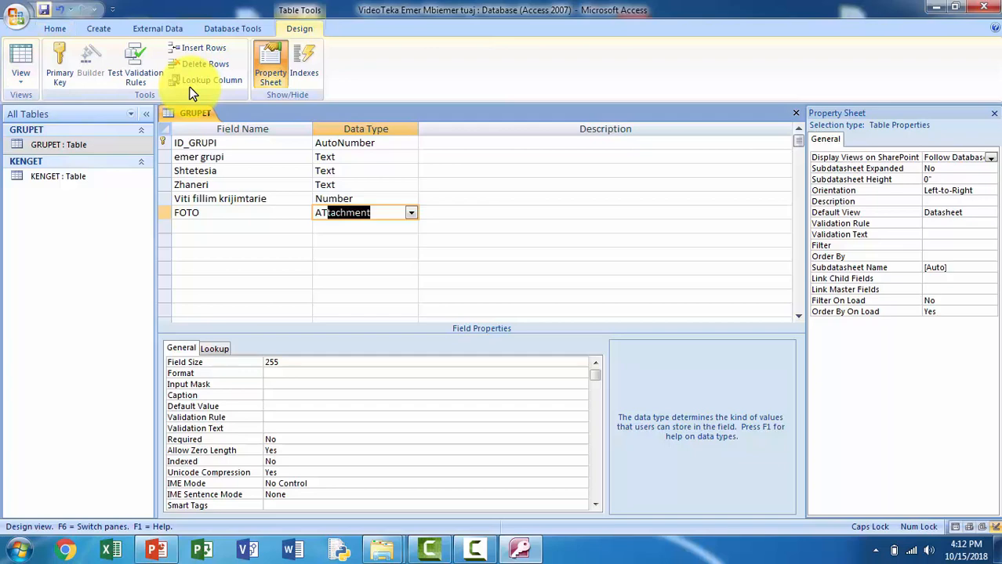
click(45, 9)
click(21, 56)
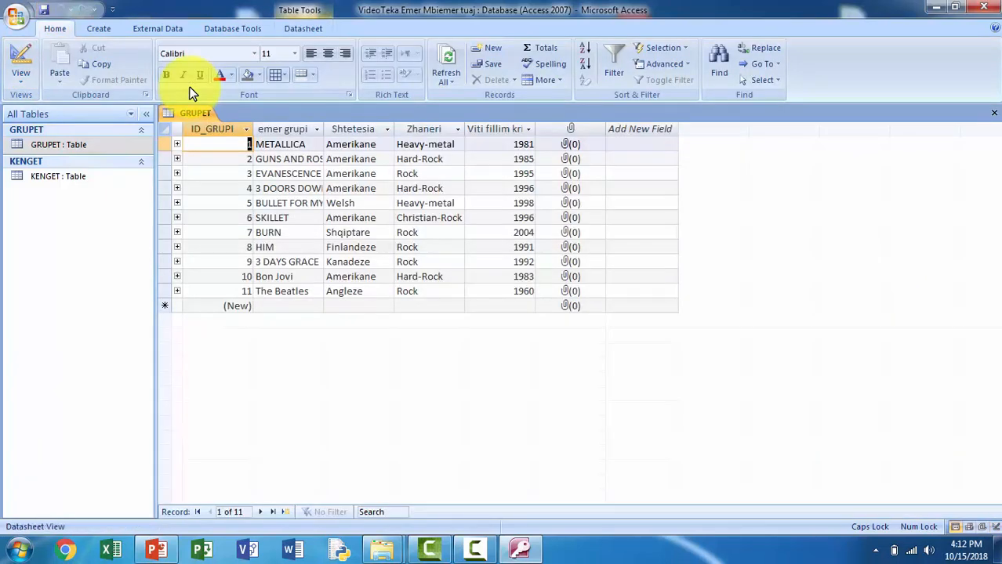
Attach the METALLICA picture from the desktop folder Foto grupi to the METALLICA record in GRUPET
double_click(571, 145)
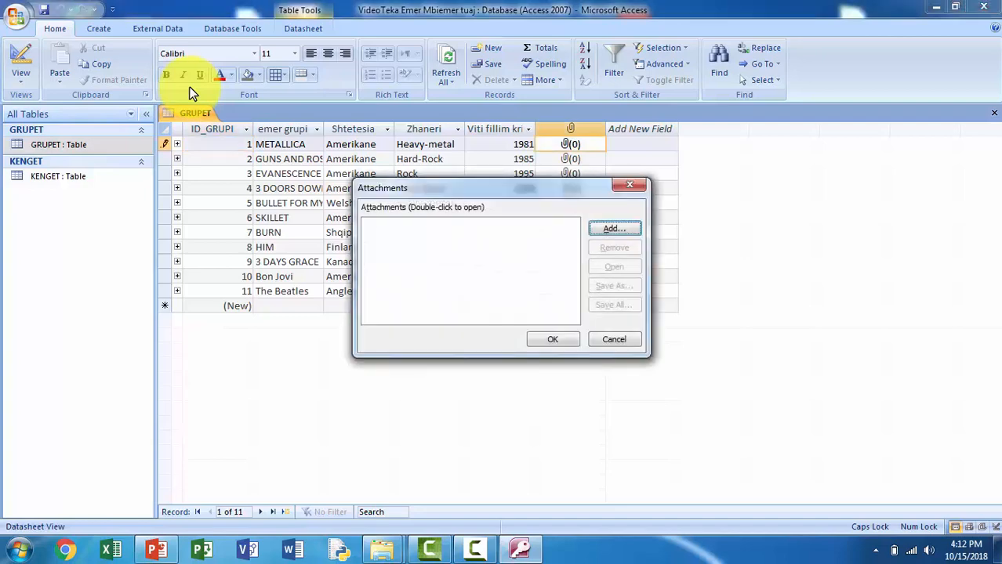
key(Return)
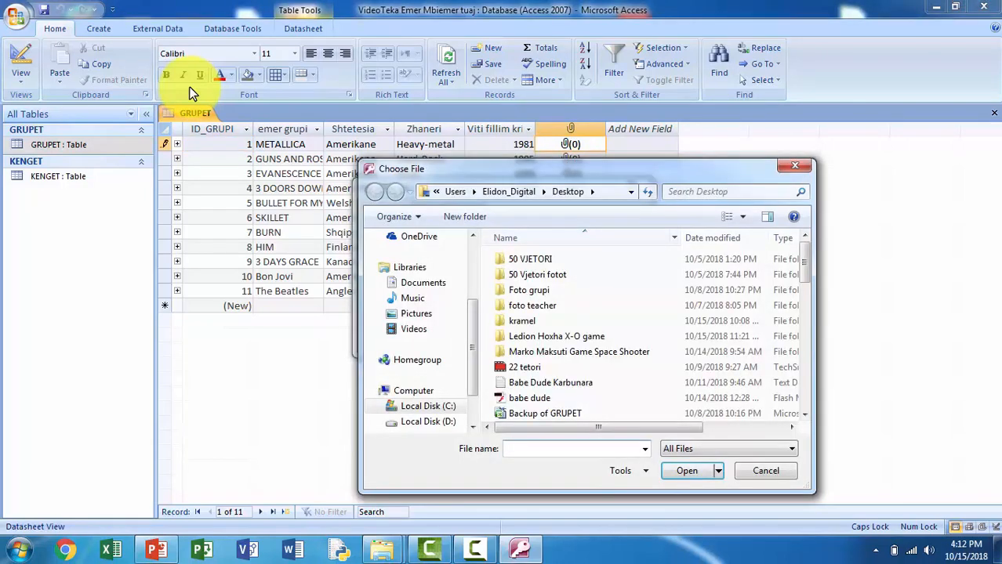
click(529, 290)
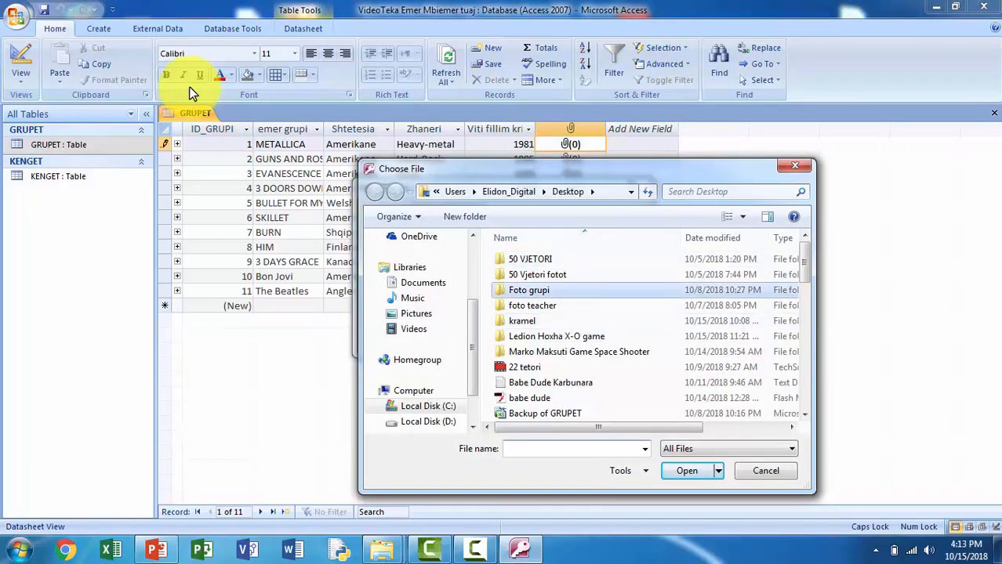
double_click(530, 290)
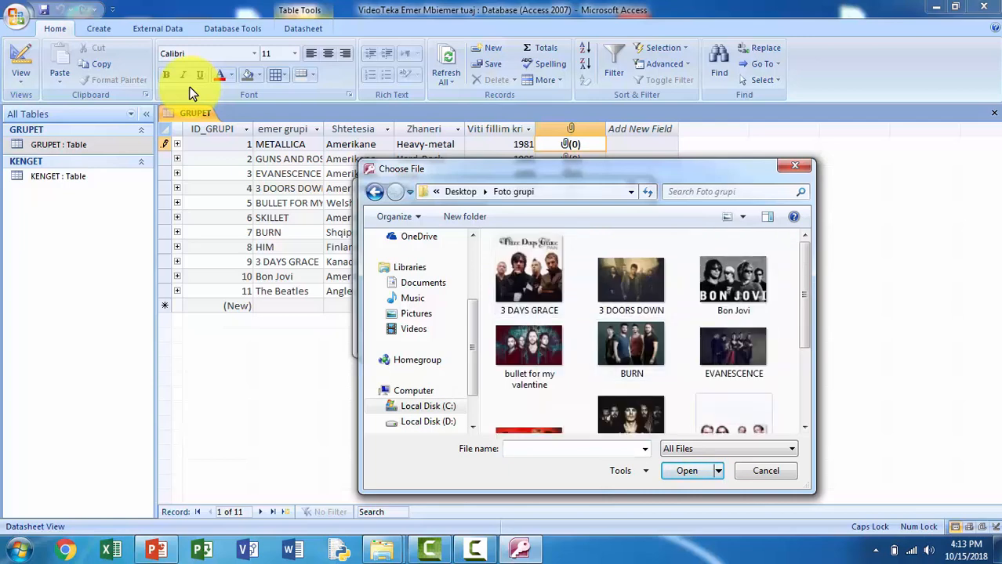
click(733, 424)
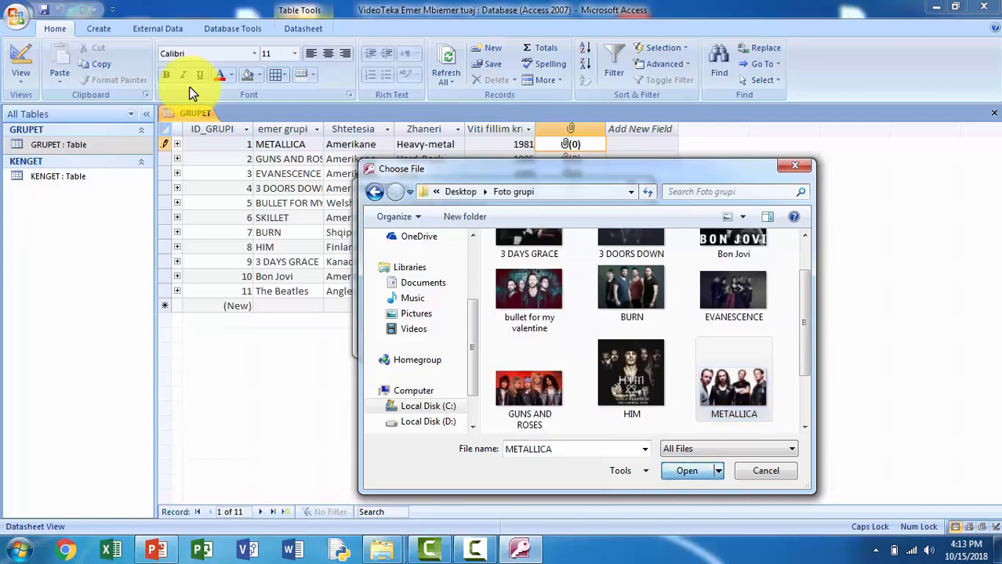
click(687, 470)
click(553, 339)
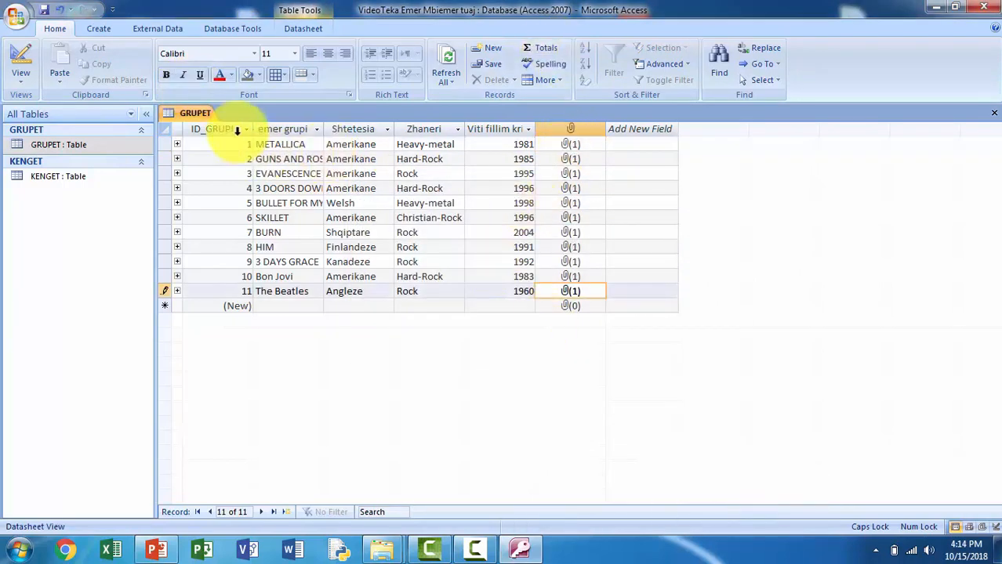
Close GRUPET and start a Form Wizard form with its emer grupi, Shtetesia, Zhaneri, Viti fillim krijimtarie and FOTO fields
right_click(200, 114)
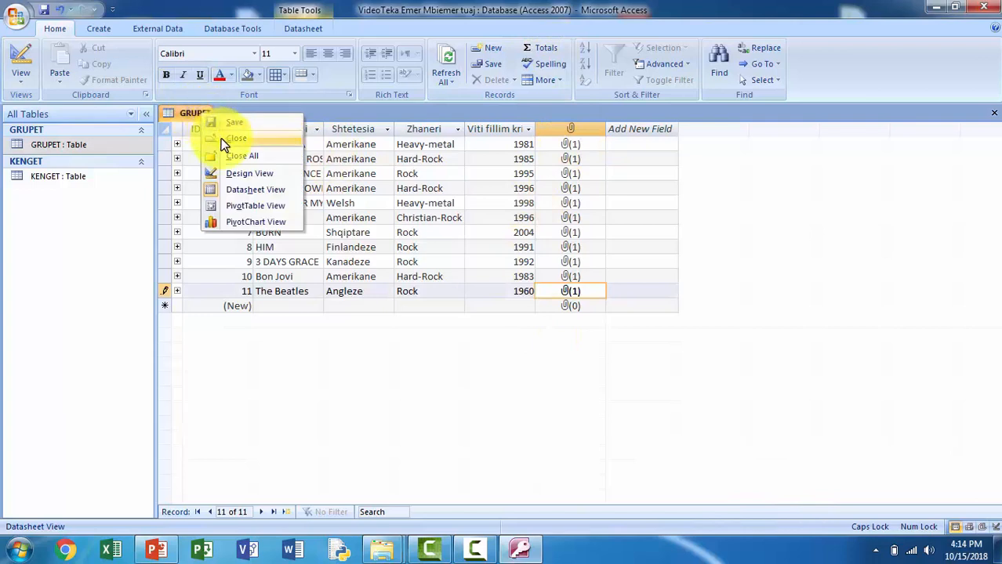
click(221, 138)
click(107, 31)
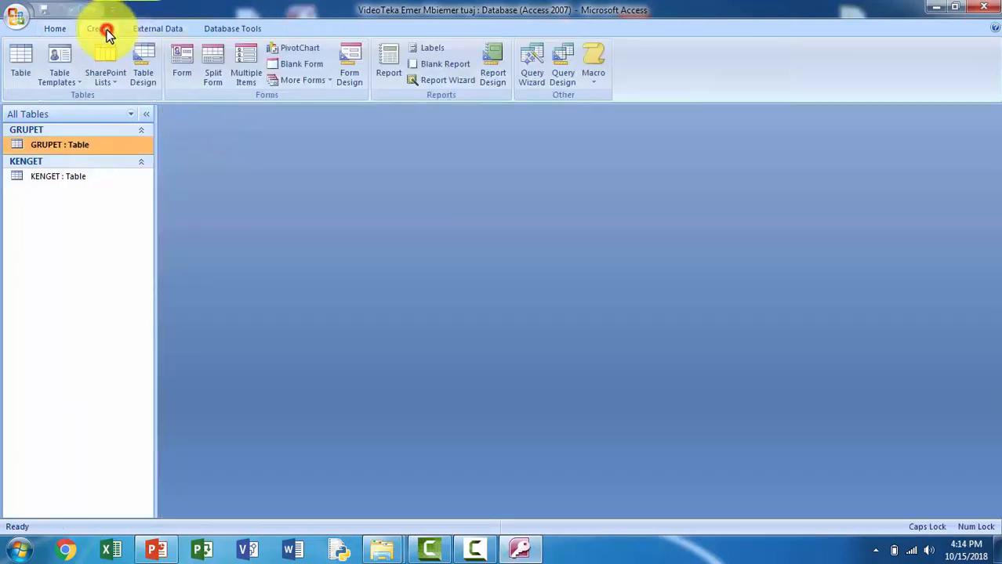
click(322, 79)
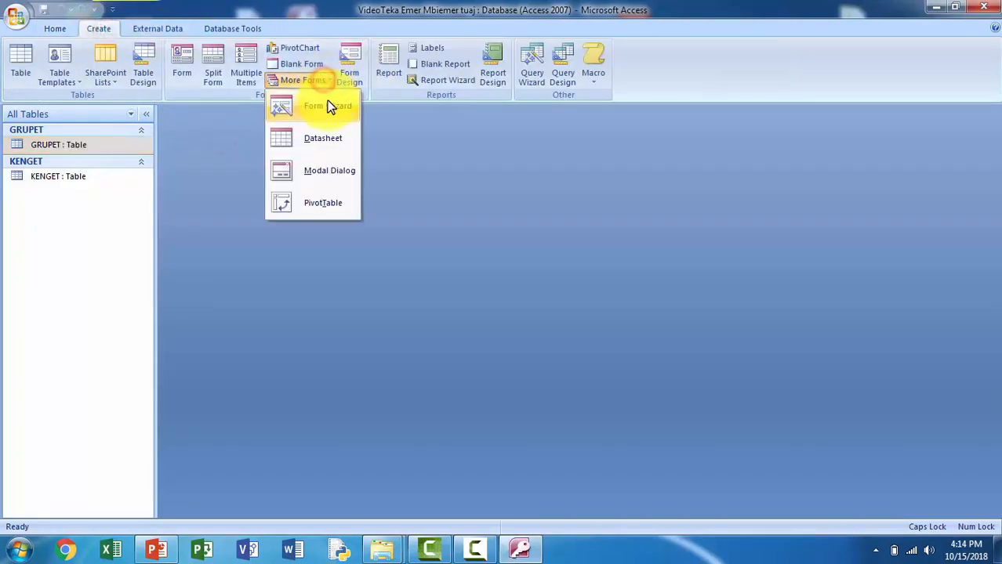
click(331, 108)
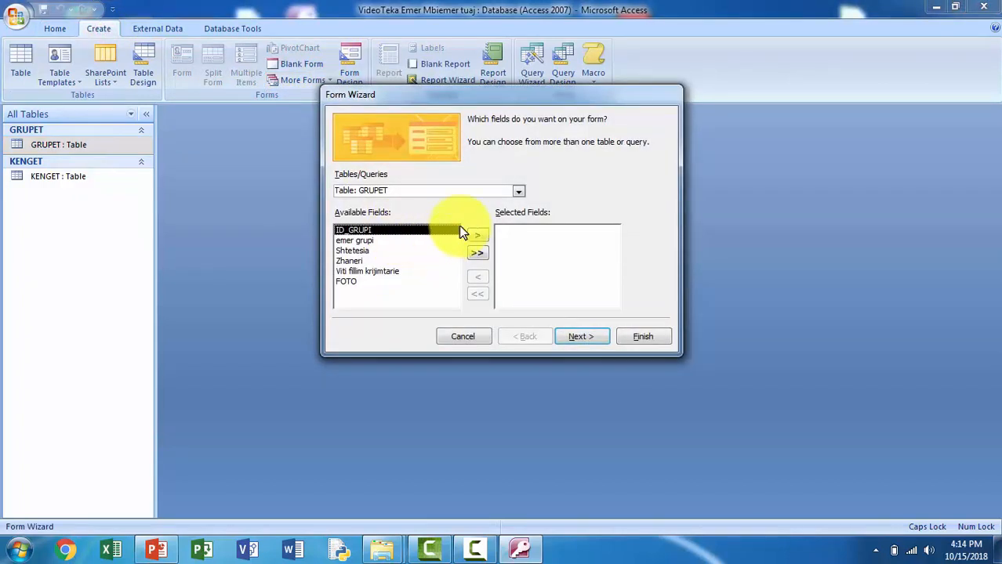
click(417, 242)
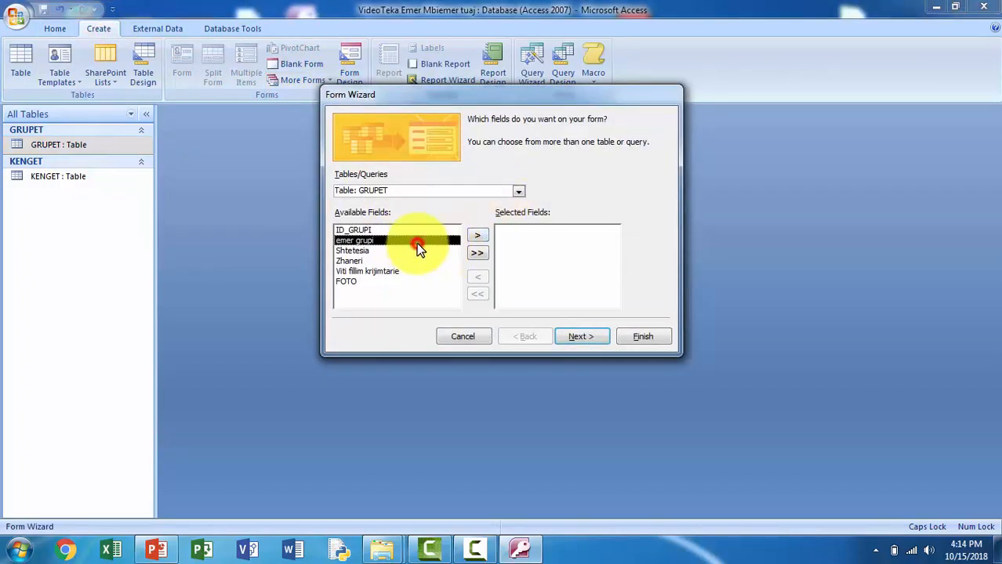
click(476, 237)
click(477, 236)
click(477, 237)
click(477, 237)
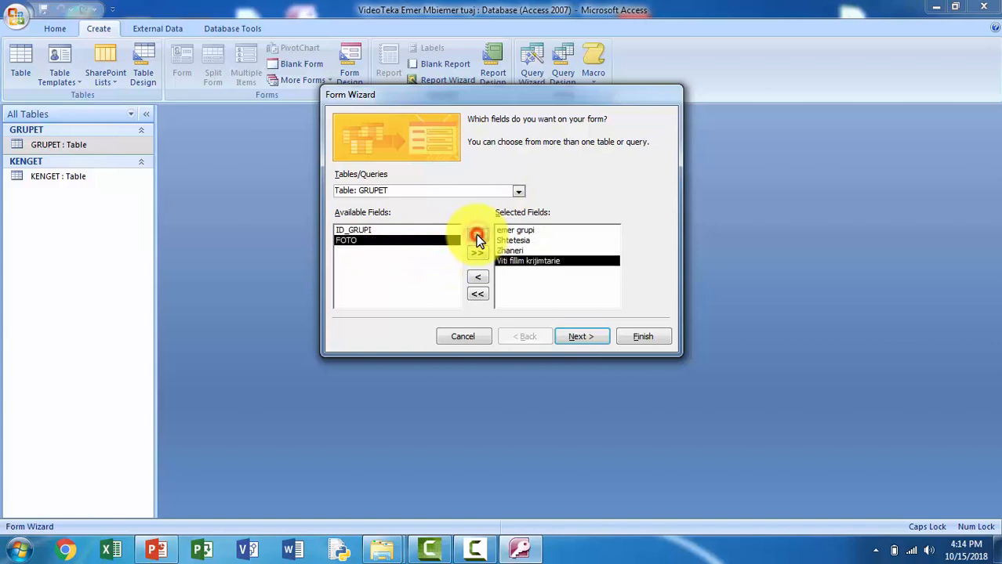
click(477, 236)
Add the Title/Titulli, Album, Release date- Dalja ne treg, Zhaneri/kenges and Writer- shkrimtari fields from KENGET to the form
click(518, 193)
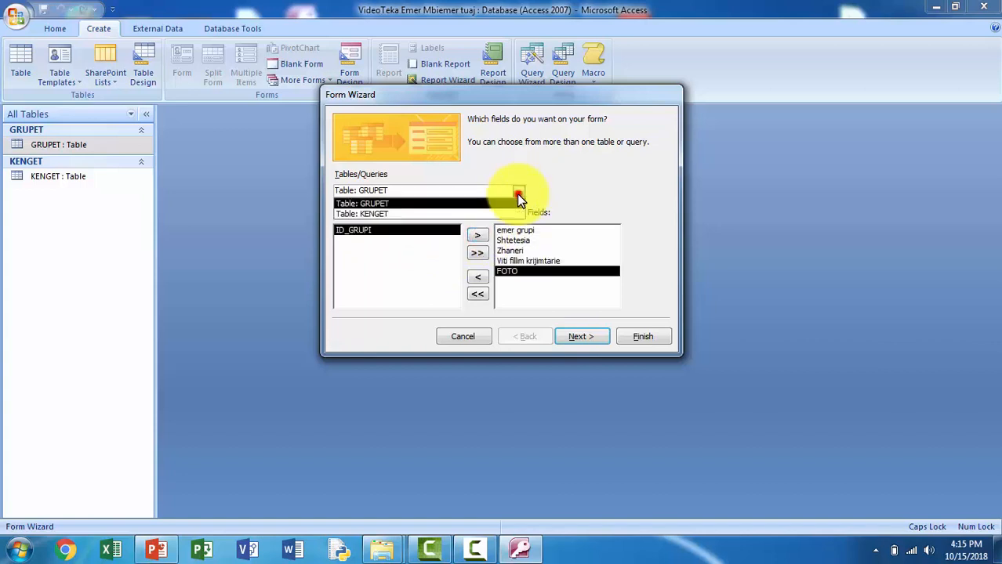
click(488, 214)
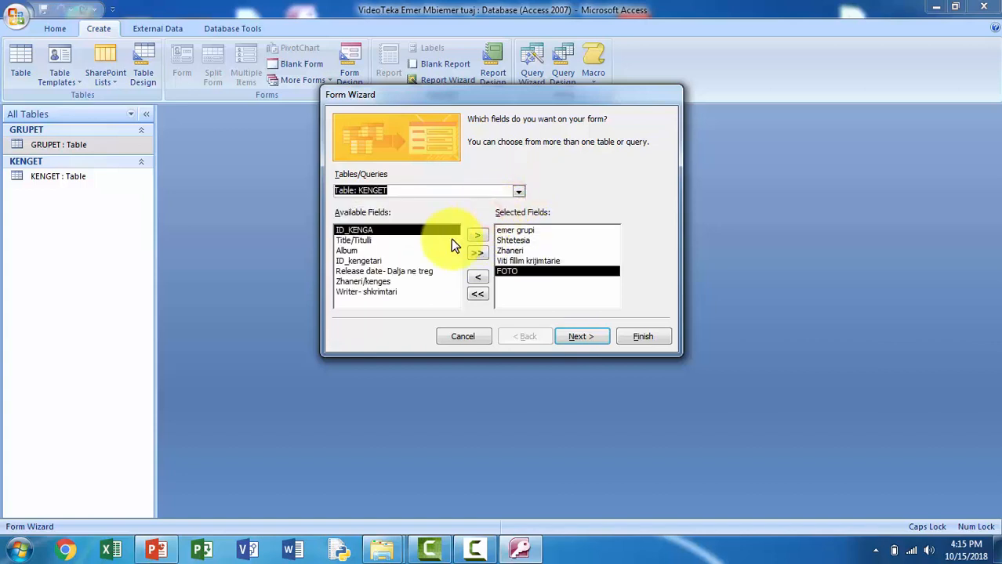
click(453, 240)
click(477, 235)
click(478, 235)
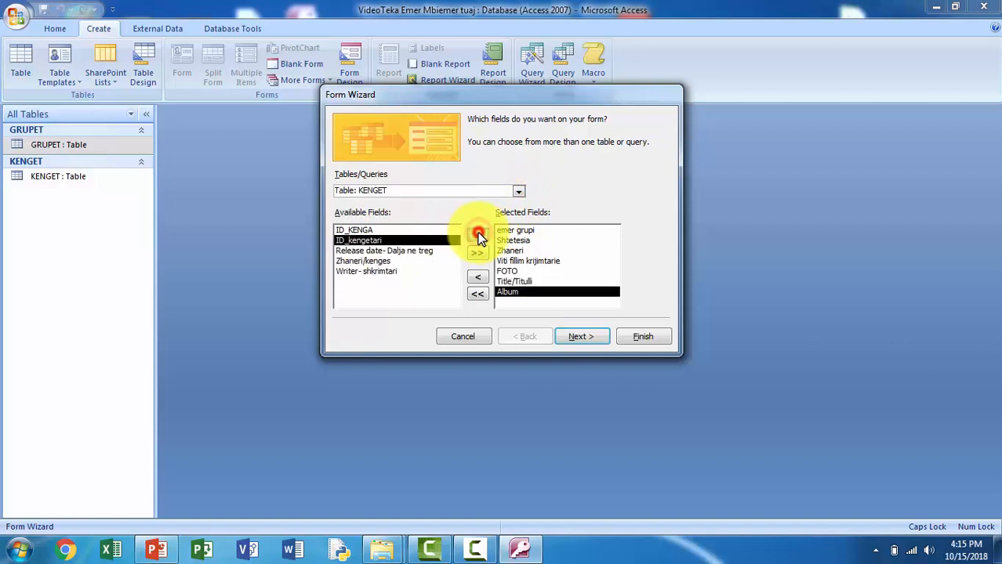
click(445, 251)
click(477, 235)
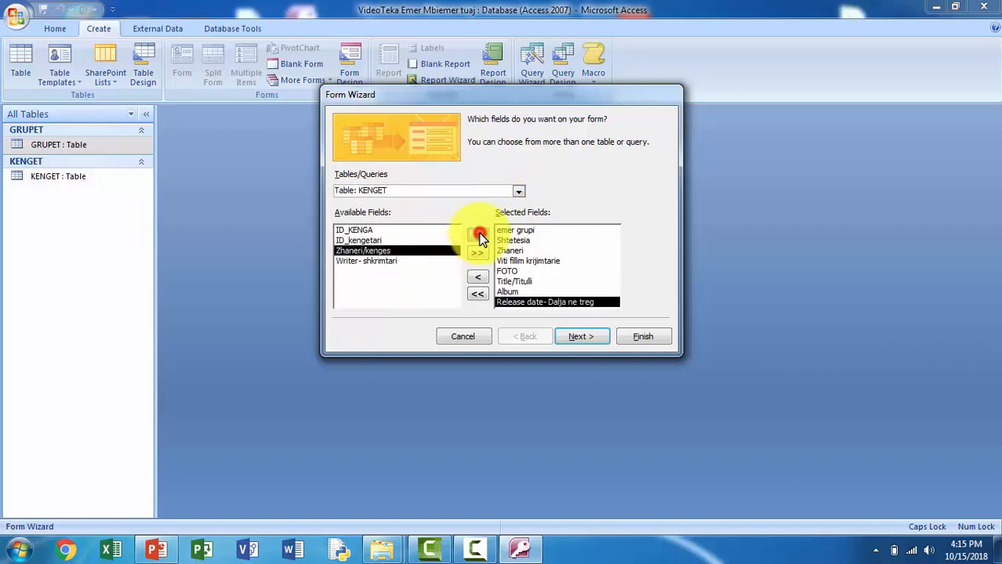
click(477, 235)
click(477, 236)
Keep the Datasheet subform layout, title the main form Full te dhenat and finish the wizard with the form opened
click(576, 341)
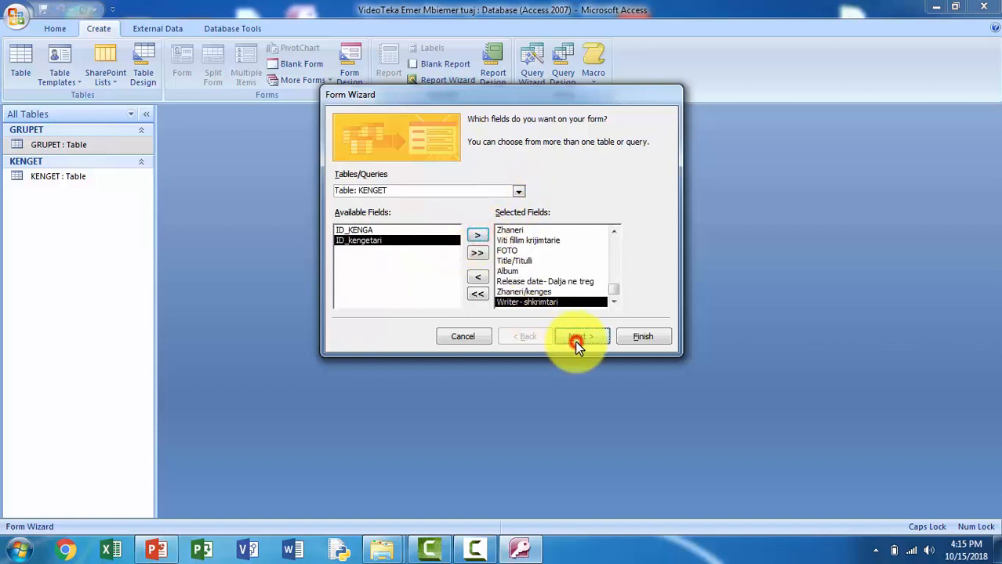
click(576, 337)
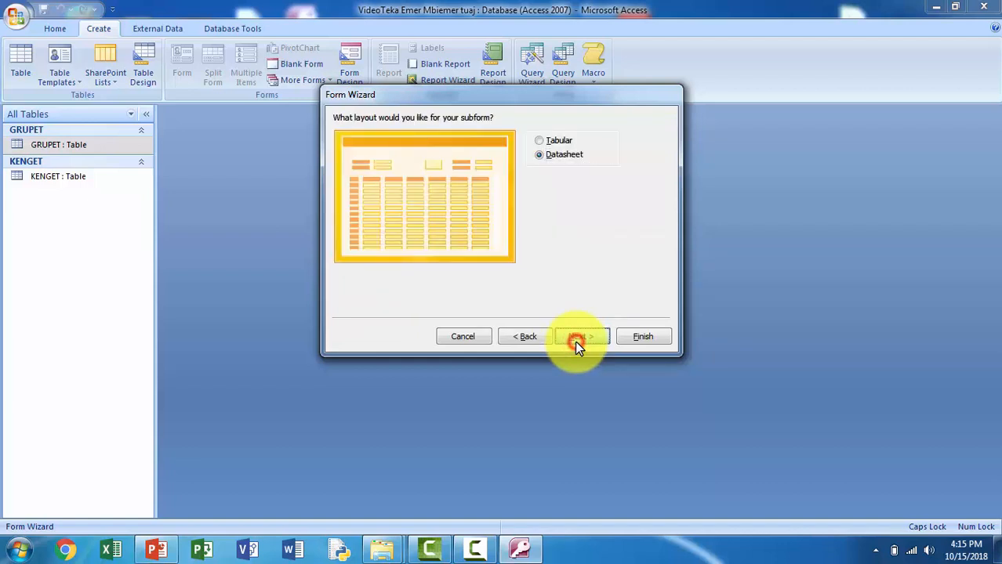
click(576, 337)
click(576, 337)
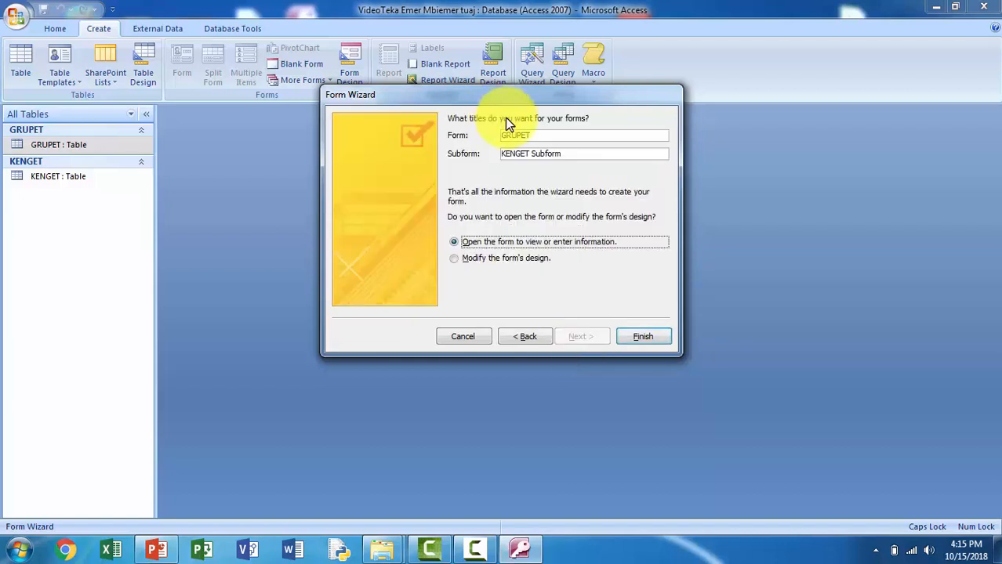
double_click(527, 134)
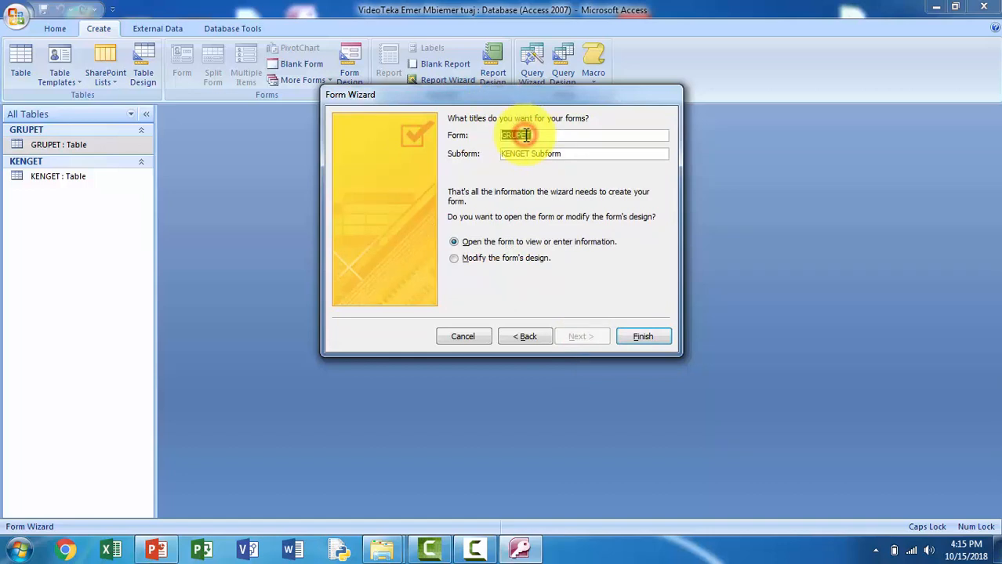
text(fU)
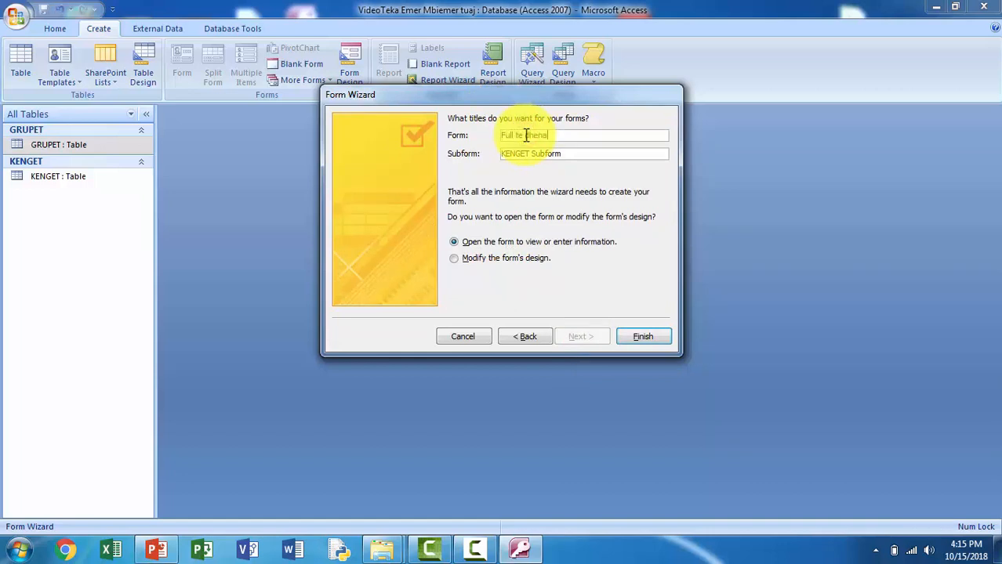
click(641, 336)
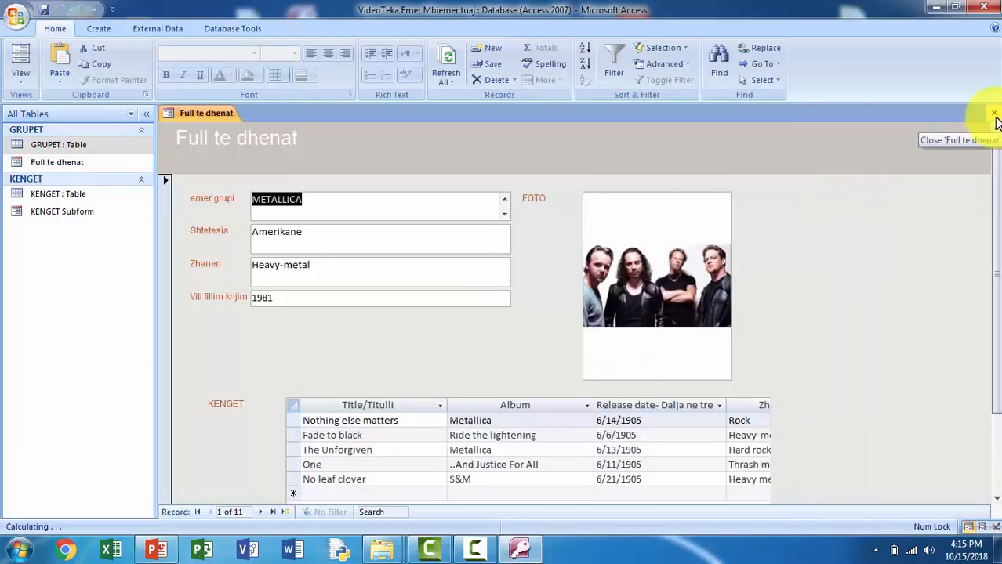
Reopen the Full te dhenat form in Layout View, delete its header title label and close the Property Sheet
click(994, 114)
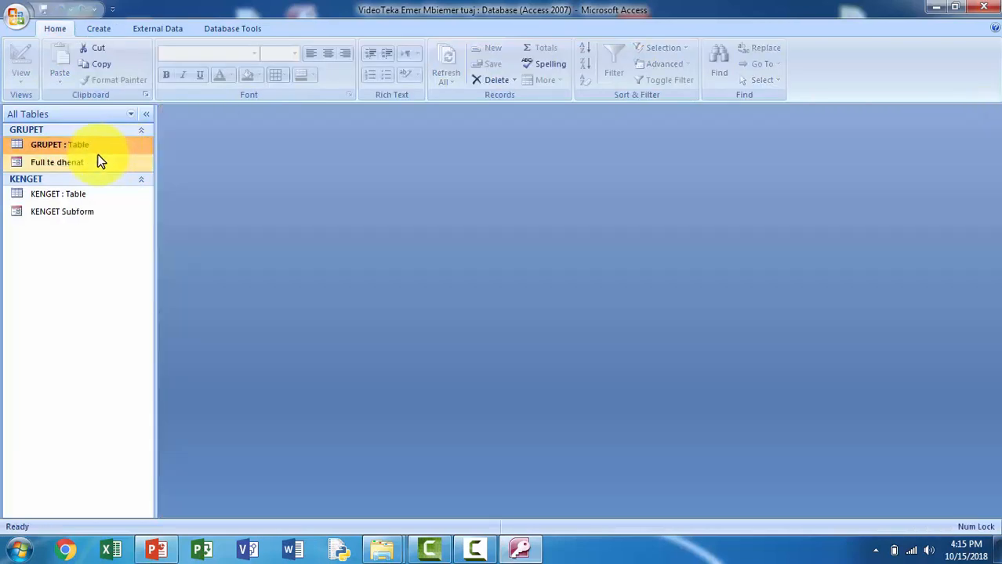
click(84, 169)
double_click(84, 167)
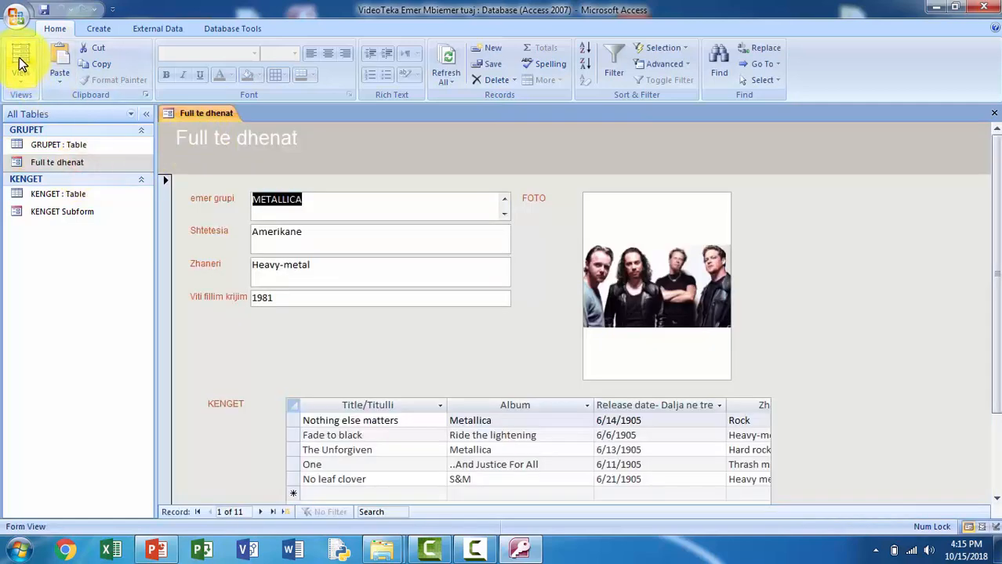
click(19, 82)
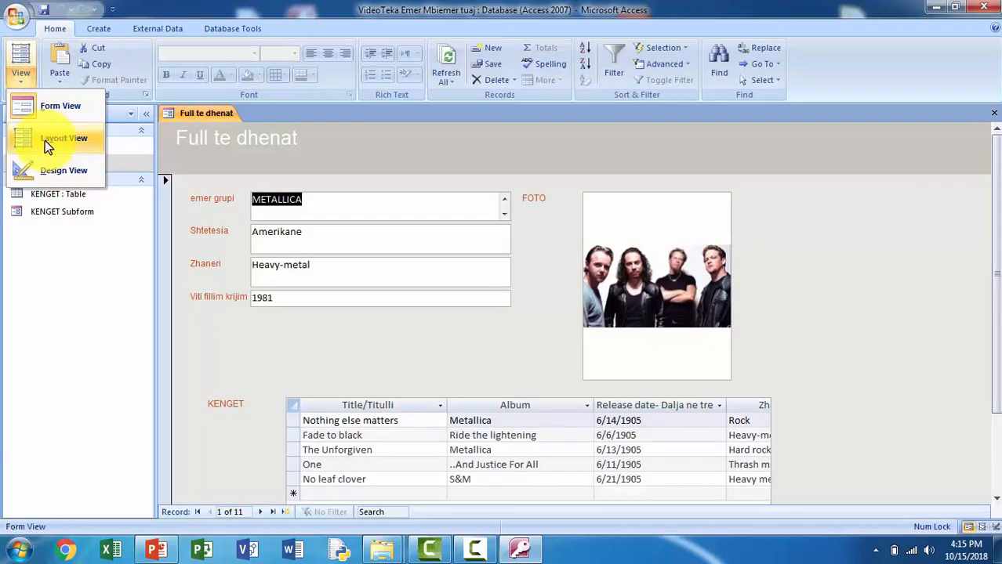
click(47, 139)
click(202, 139)
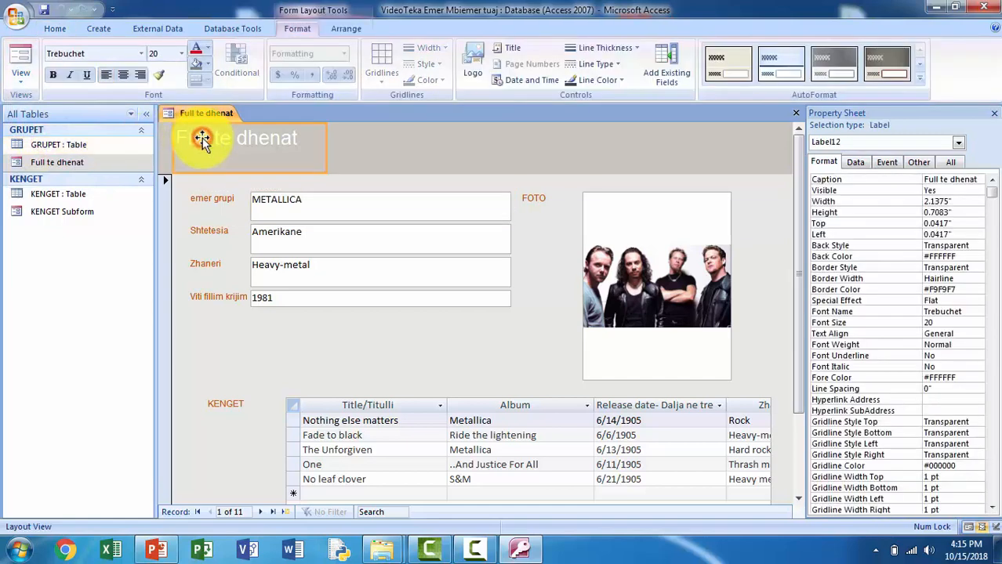
key(Delete)
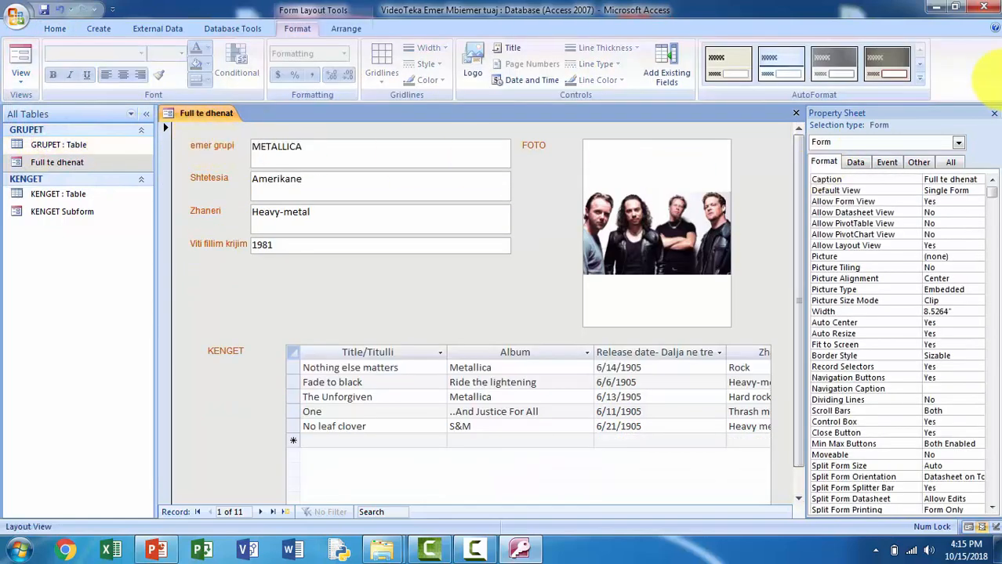
click(994, 115)
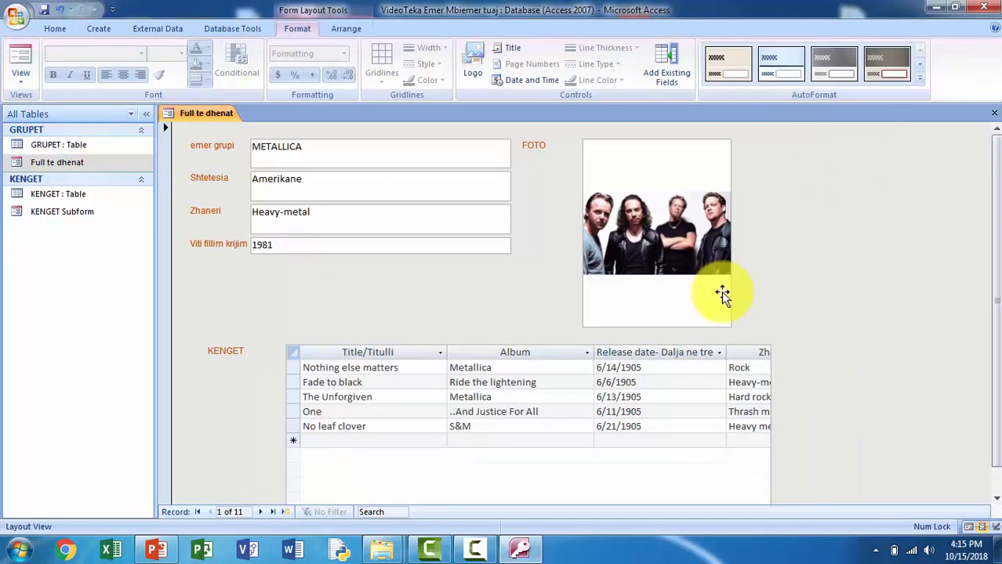
Set the line color of the FOTO picture box to Transparent
click(649, 318)
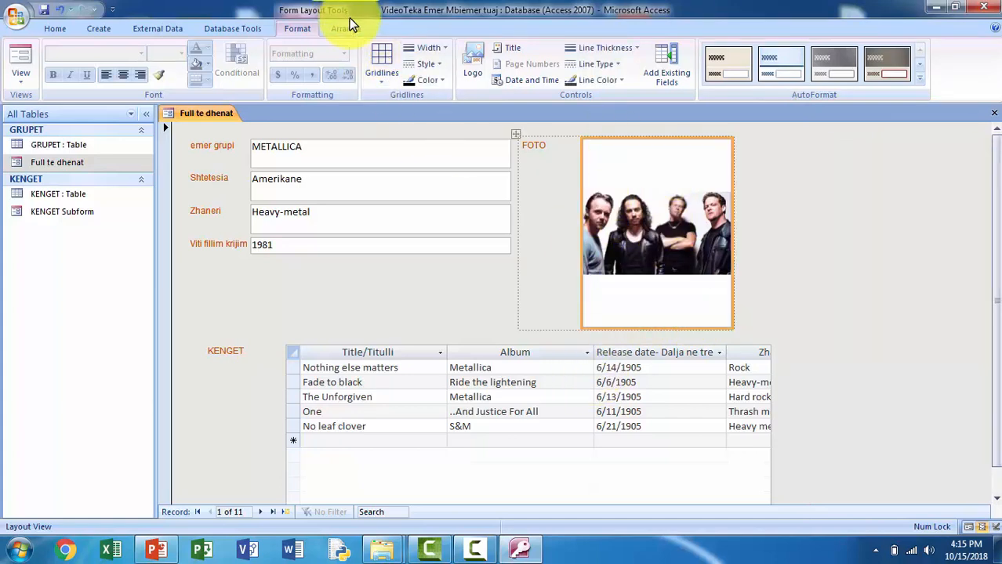
click(621, 82)
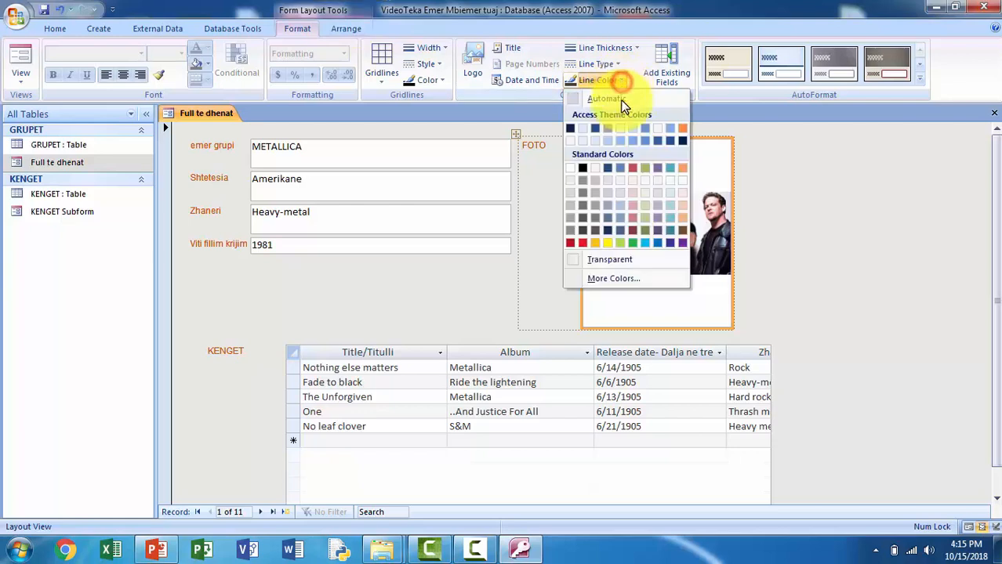
click(596, 260)
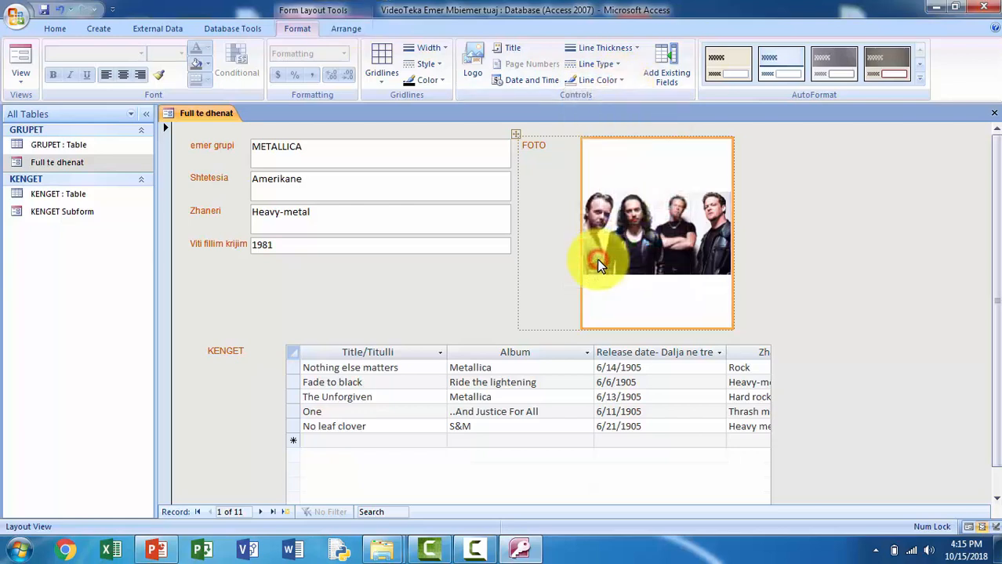
click(821, 285)
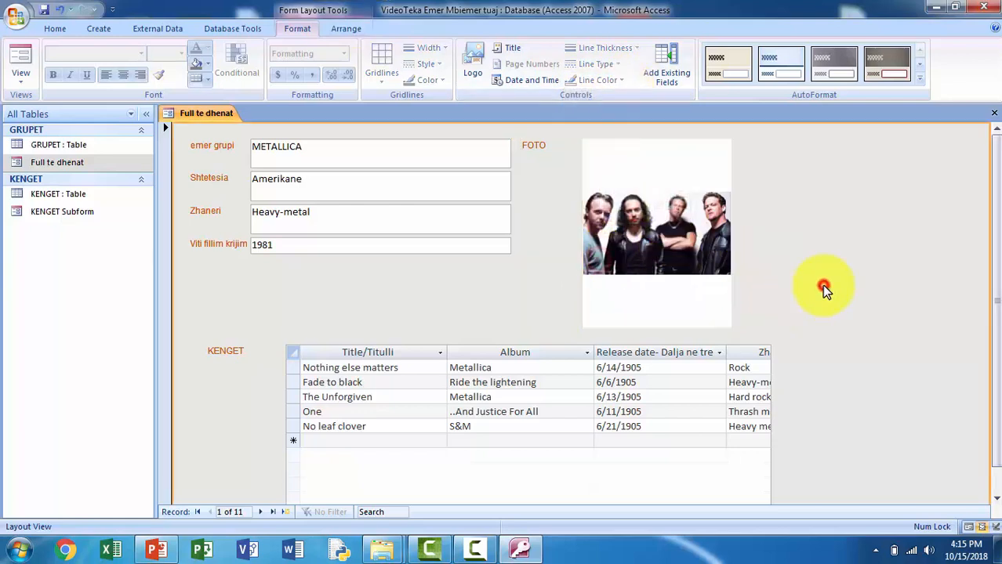
Clear the FOTO caption text from the label beside the group picture
click(535, 150)
click(547, 146)
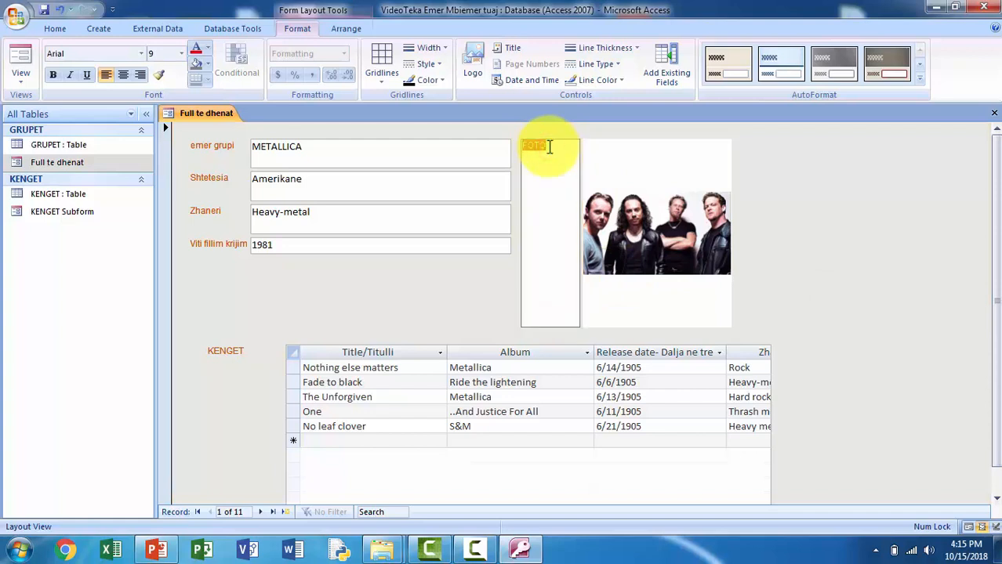
key(Delete)
click(809, 227)
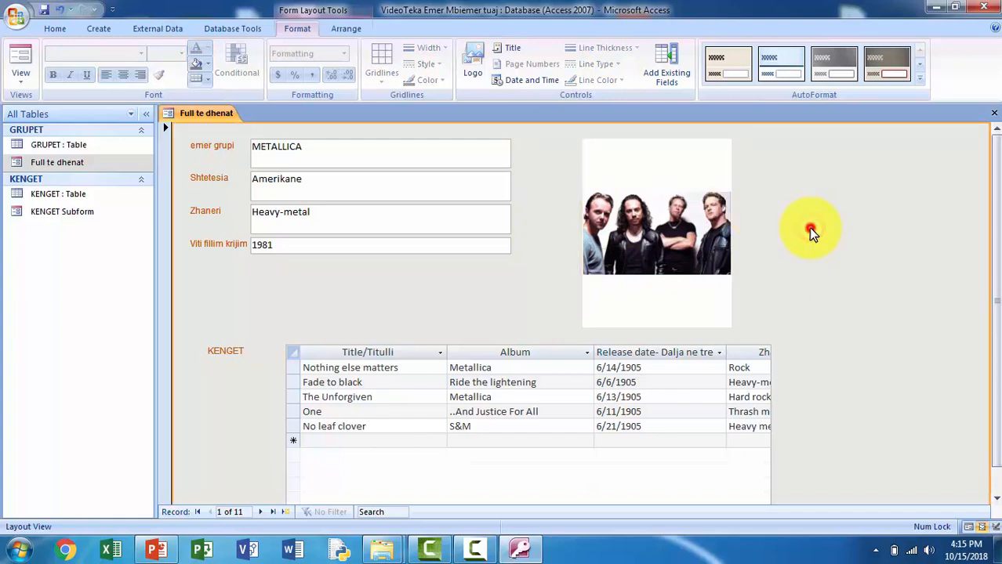
click(528, 290)
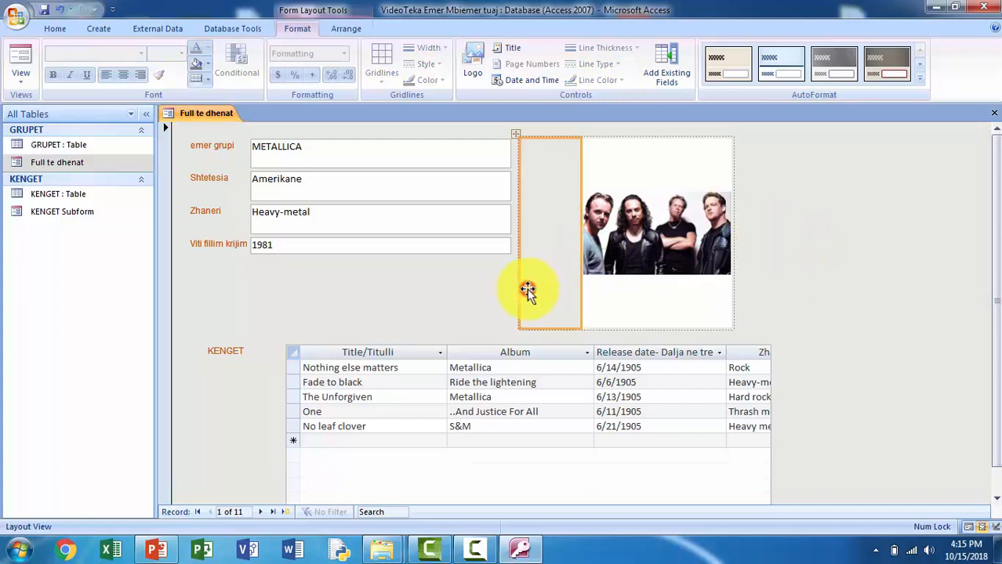
Preview the form in Form View to check how the group picture is displayed
click(17, 59)
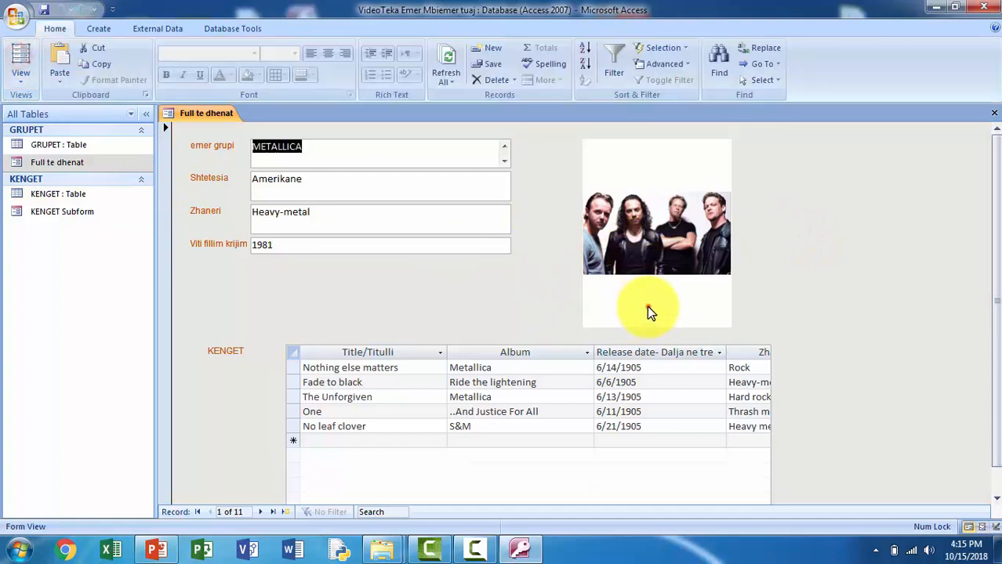
click(648, 309)
click(780, 292)
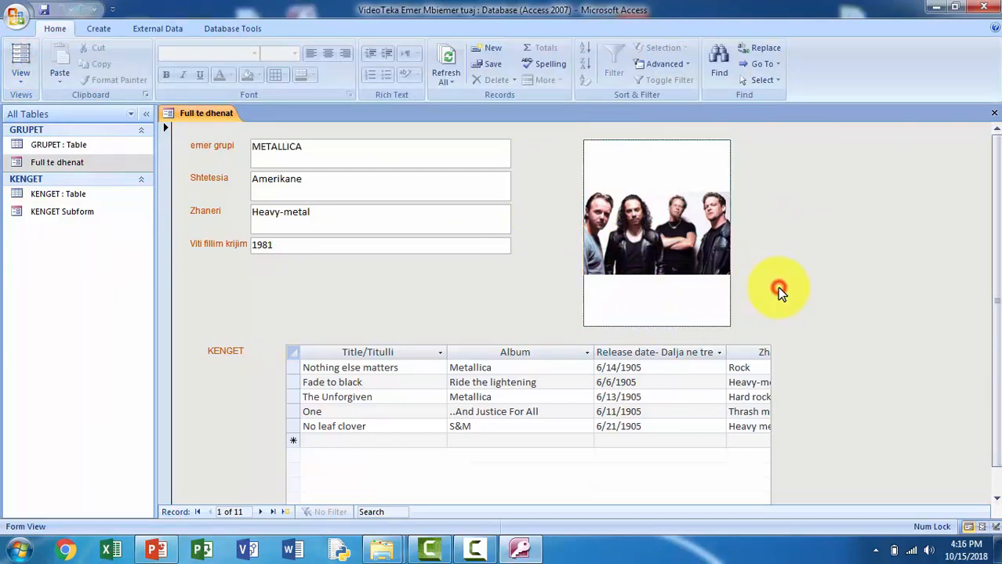
click(22, 62)
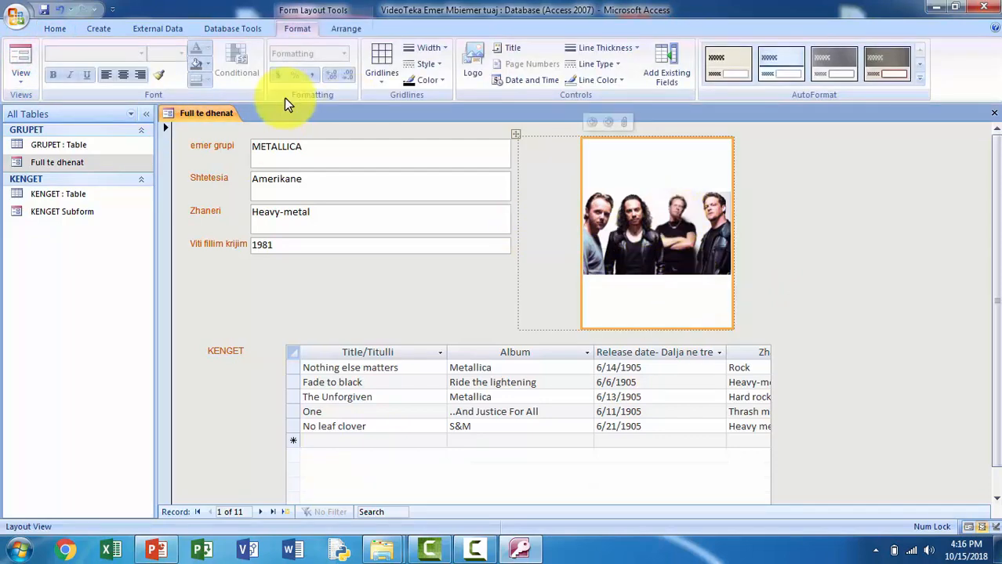
click(21, 67)
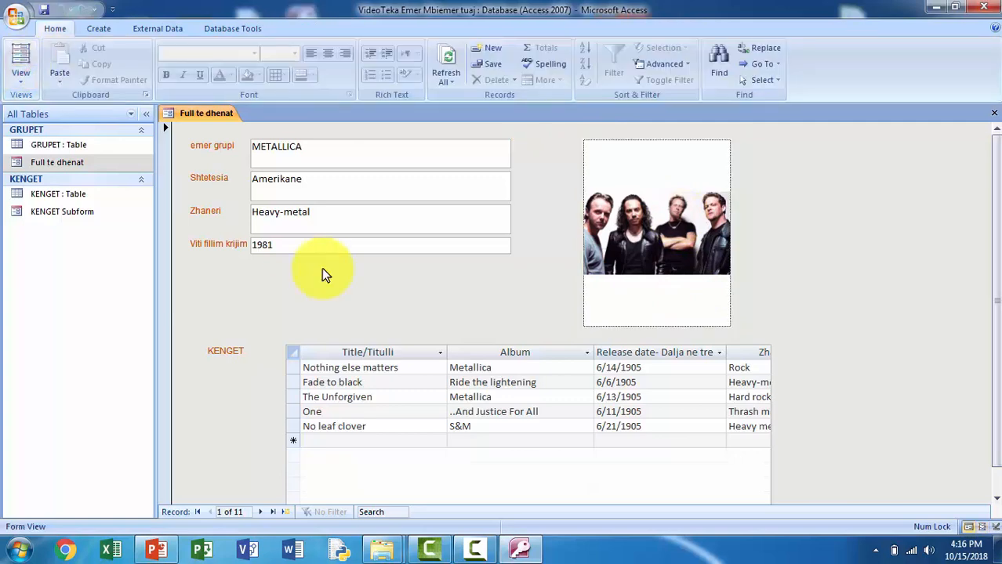
Widen the KENGET subform in Layout View to fit all columns through Writer- shkrimtari, collapsing the Navigation Pane for room
click(22, 61)
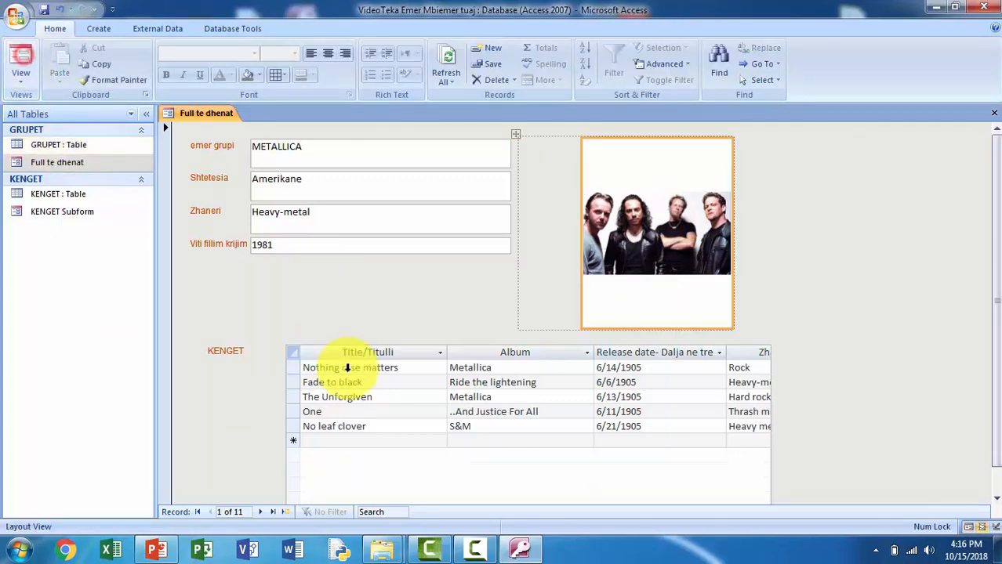
click(589, 448)
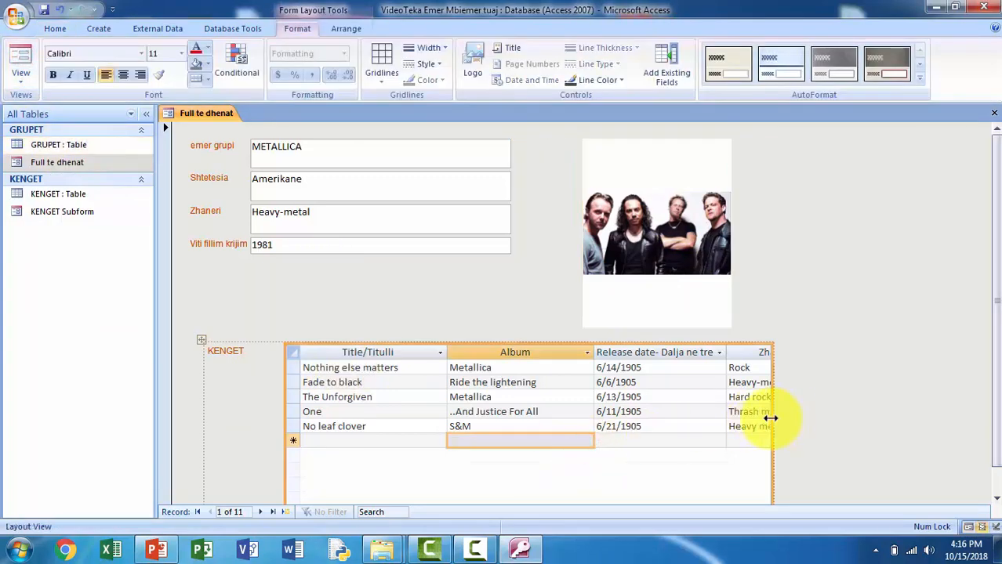
drag(284, 402, 260, 402)
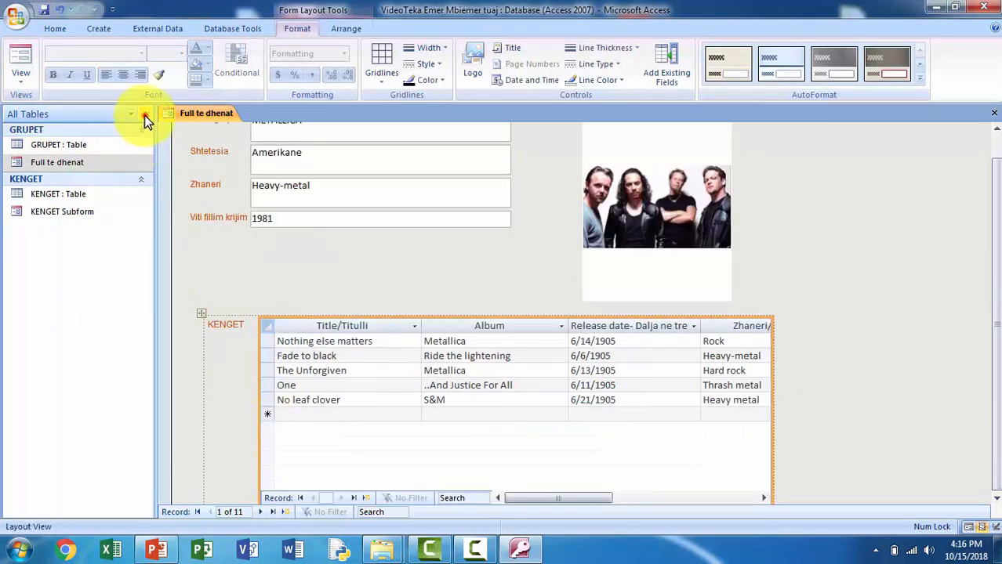
click(146, 115)
drag(640, 397, 897, 454)
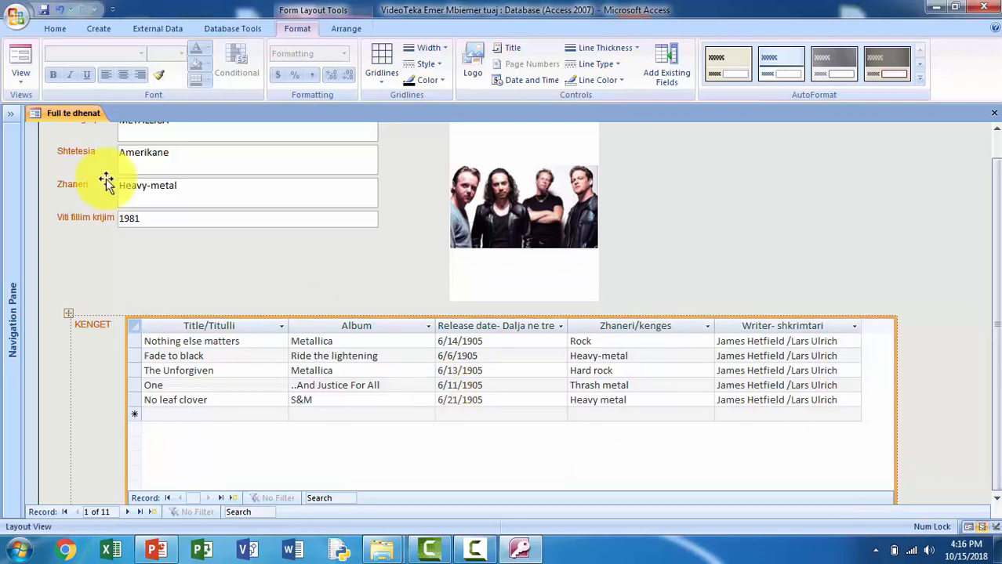
Show the form in Form View, browse the group records through to the last one and return to the first
click(21, 51)
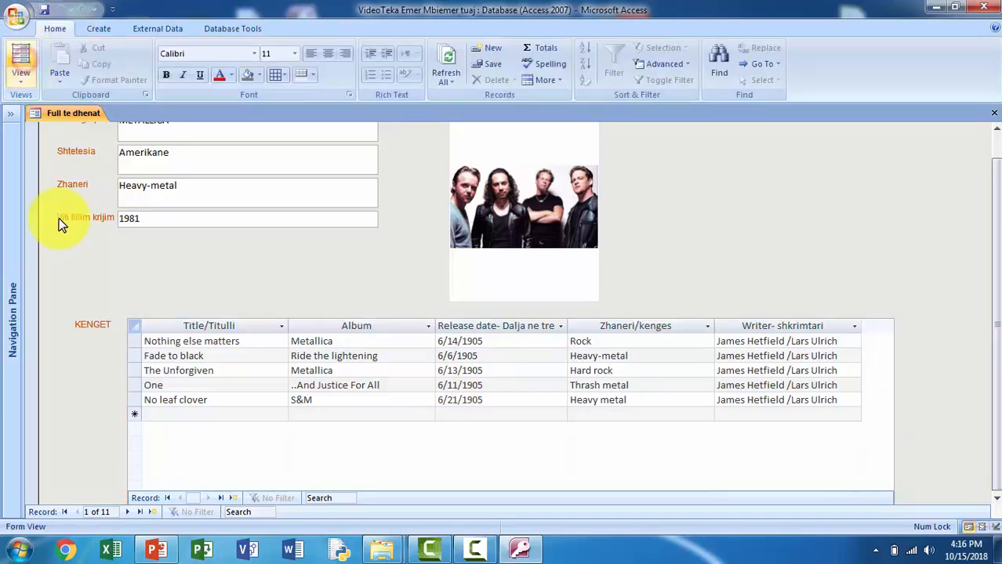
click(127, 513)
click(127, 514)
click(127, 513)
click(127, 513)
click(127, 513)
click(127, 513)
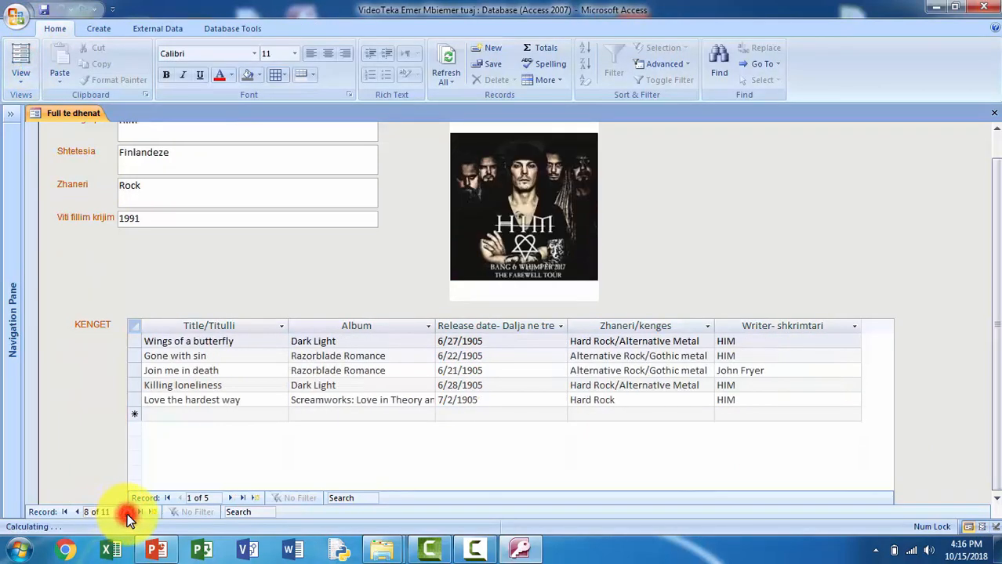
click(127, 514)
click(127, 514)
click(127, 513)
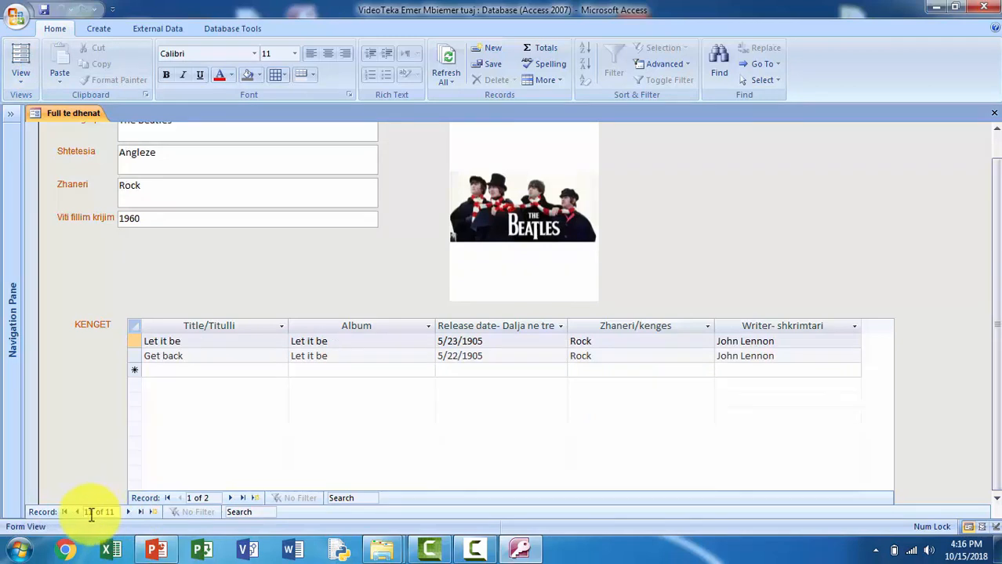
click(67, 512)
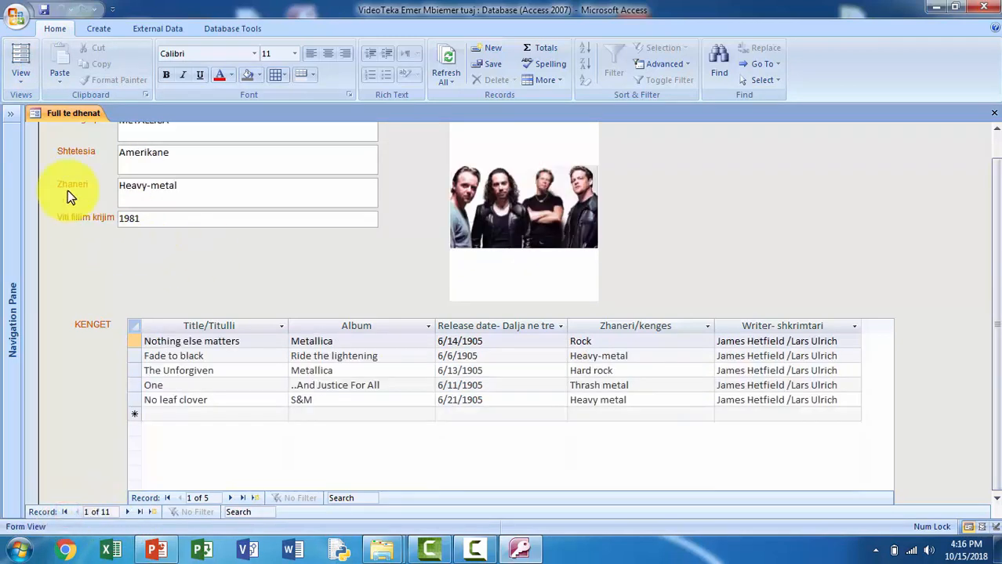
In the form's Design View, place a command button below the Viti fillim krijimtarie field with the Go To Previous Record action
click(31, 86)
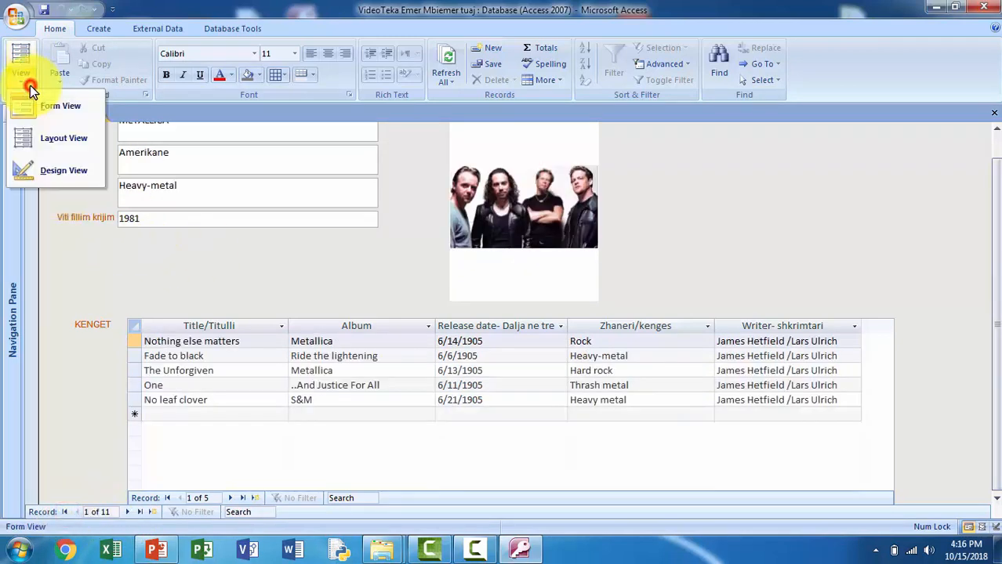
click(69, 173)
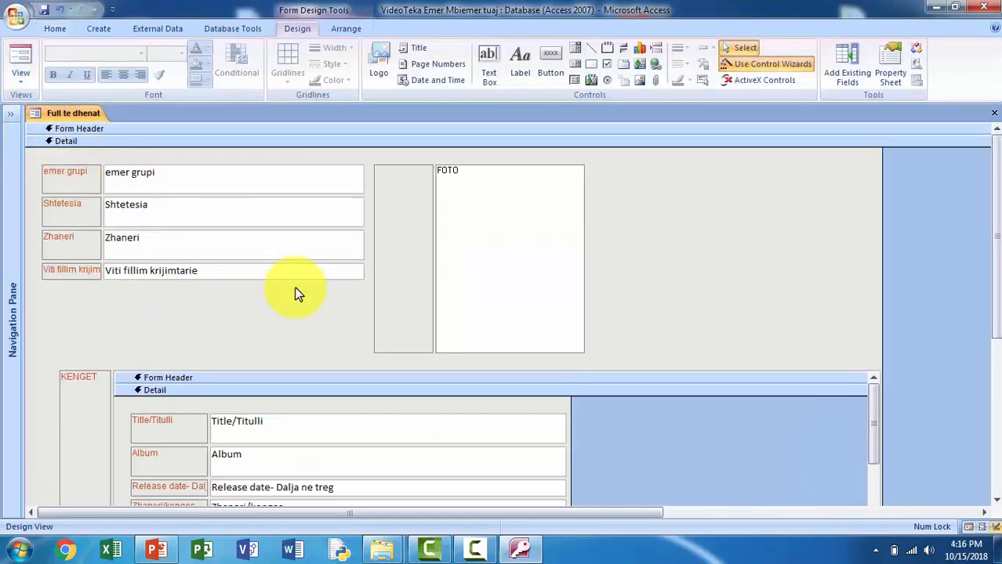
click(558, 55)
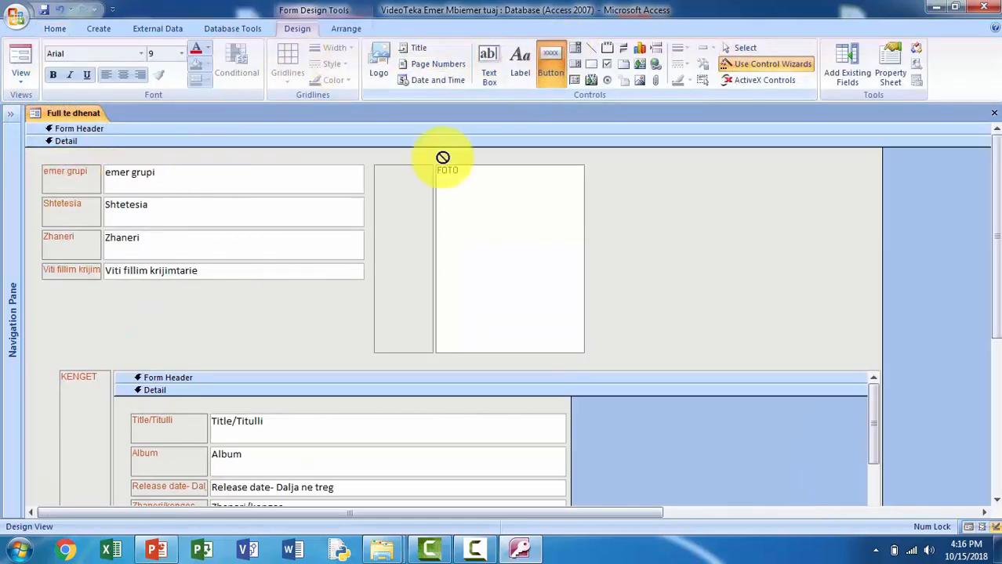
click(77, 305)
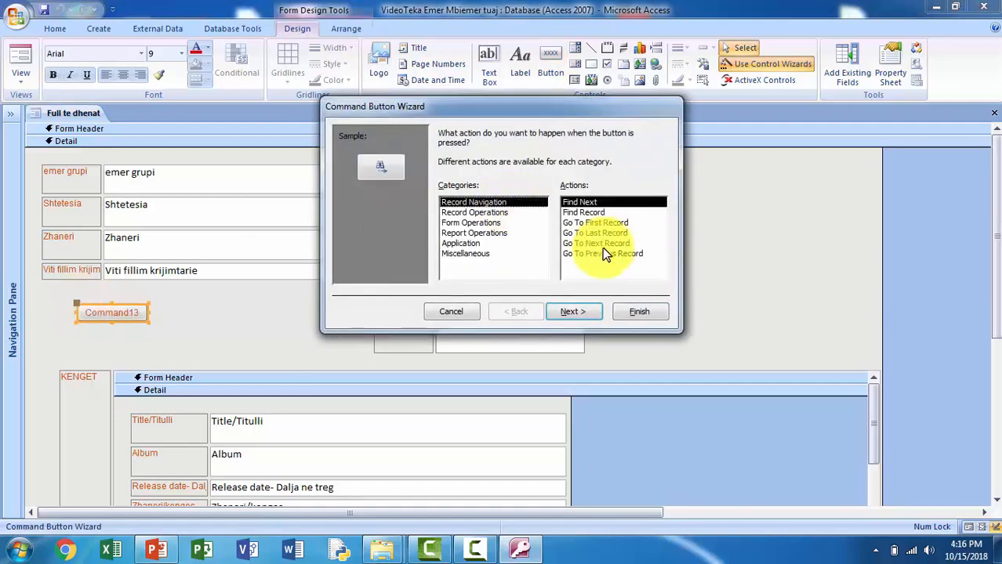
click(600, 250)
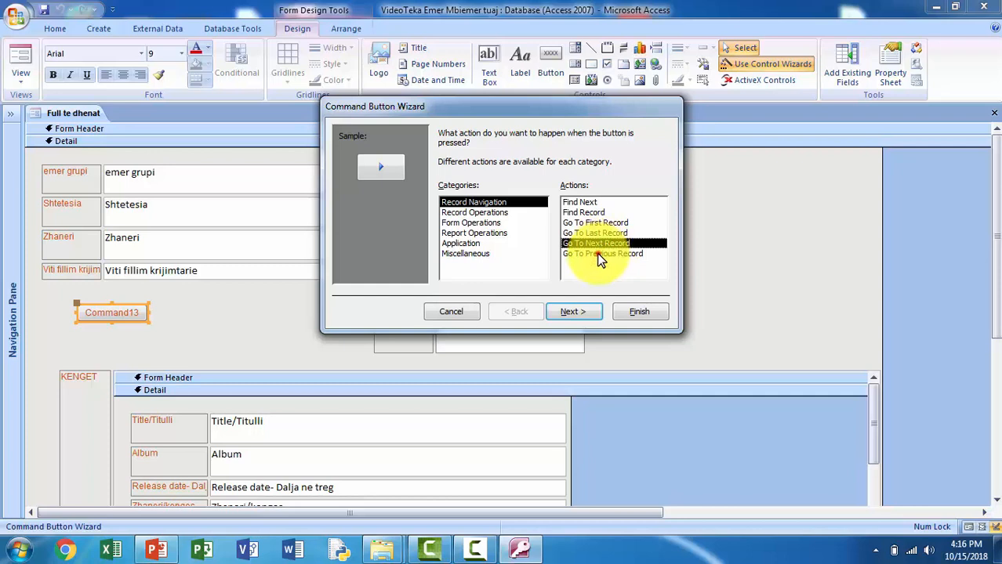
click(597, 253)
click(573, 312)
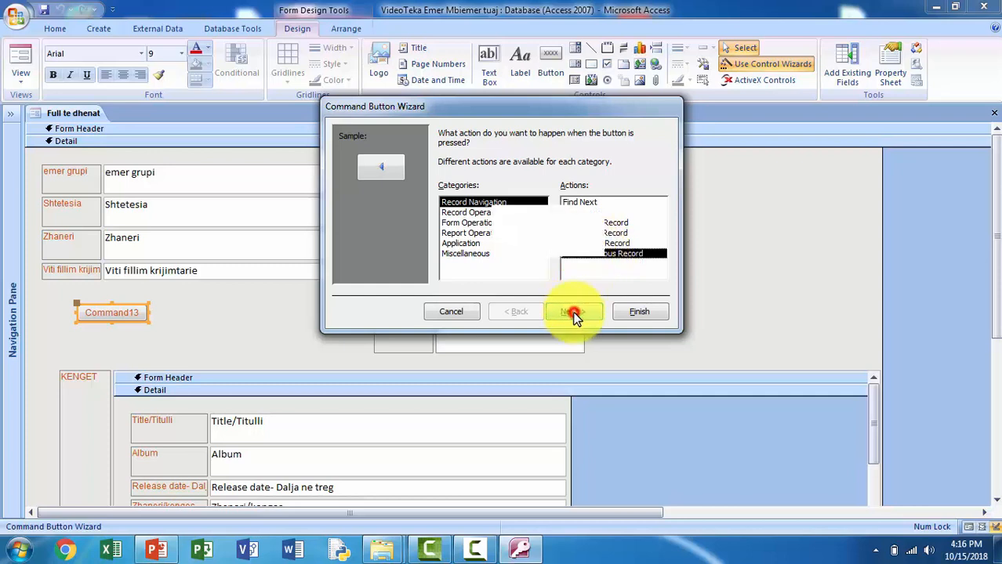
Give the previous-record button the text caption Pas and complete its wizard with the default name
click(444, 192)
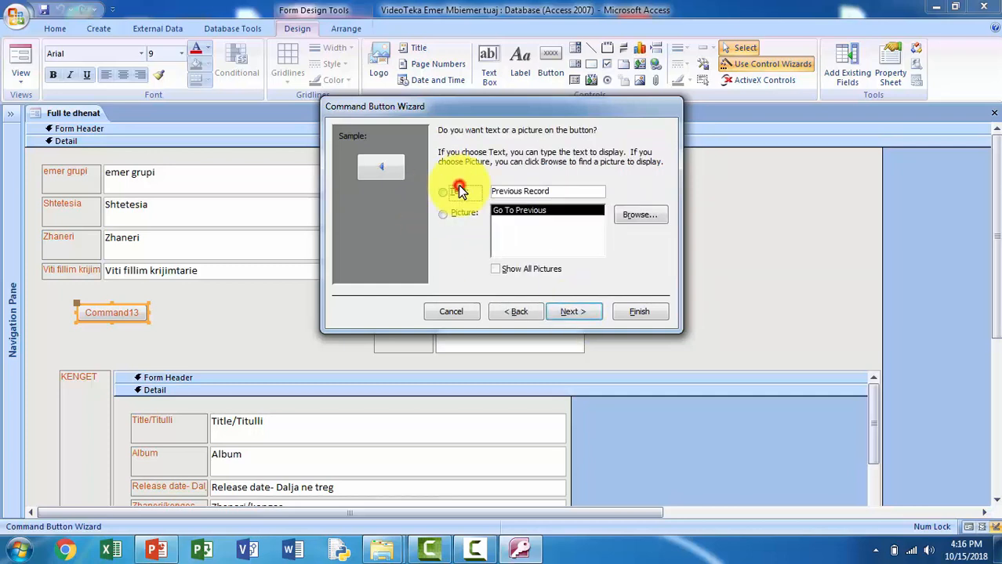
double_click(541, 192)
key(BackSpace)
key(BackSpace)
key(BackSpace)
key(BackSpace)
key(BackSpace)
key(BackSpace)
key(BackSpace)
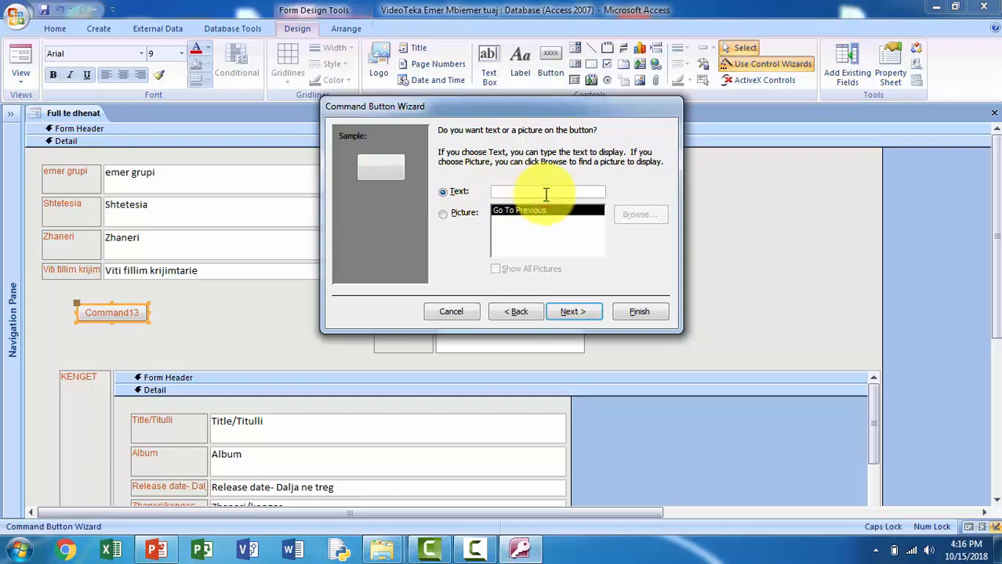
text(Pas)
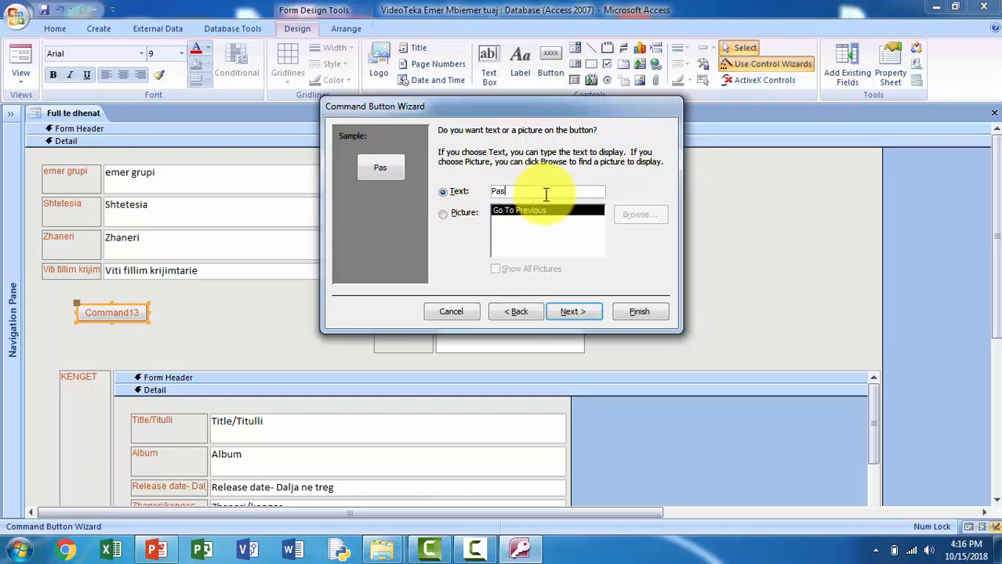
click(567, 308)
click(628, 311)
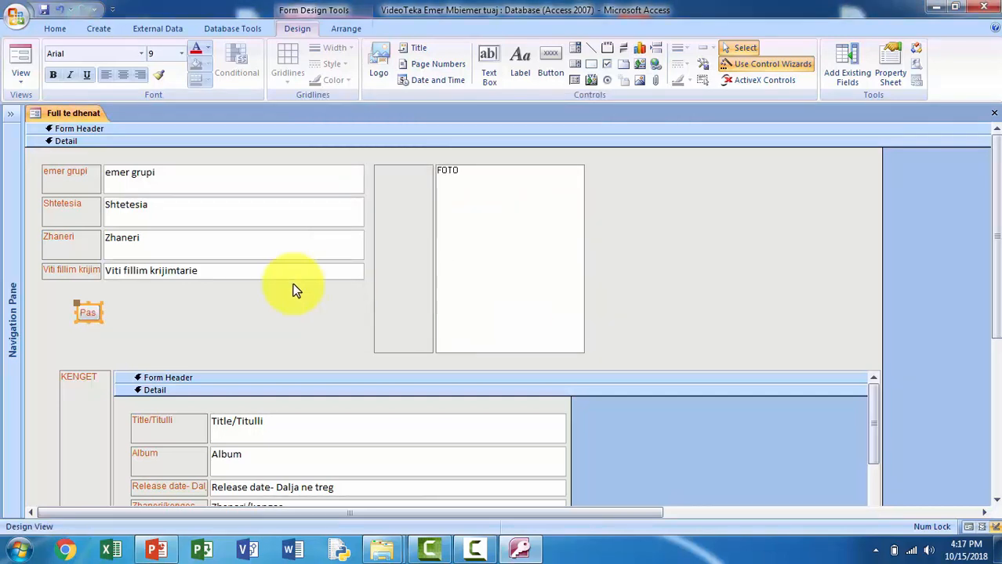
Draw a second command button beside Pas and assign it the Go To Next Record action
click(557, 54)
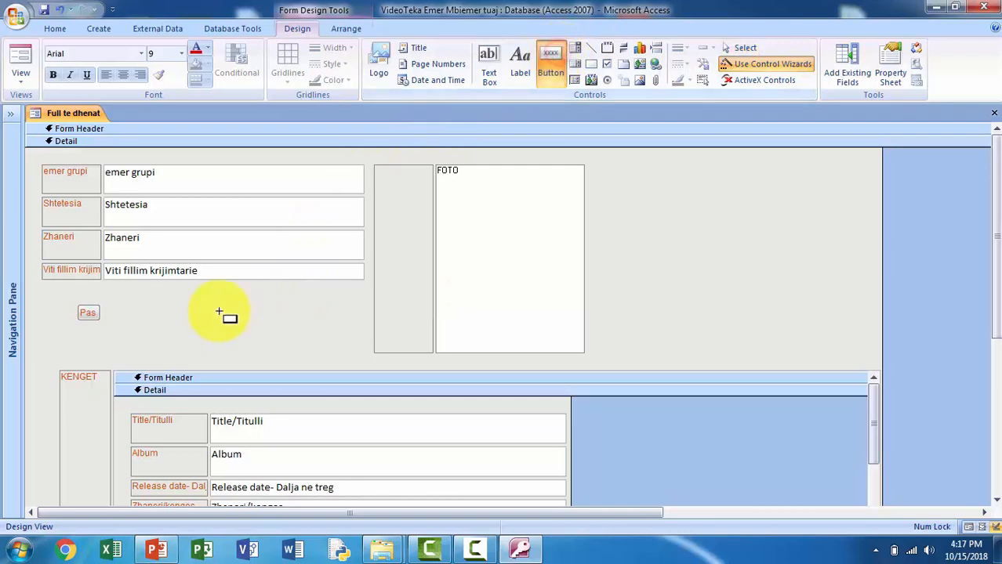
drag(108, 307, 183, 325)
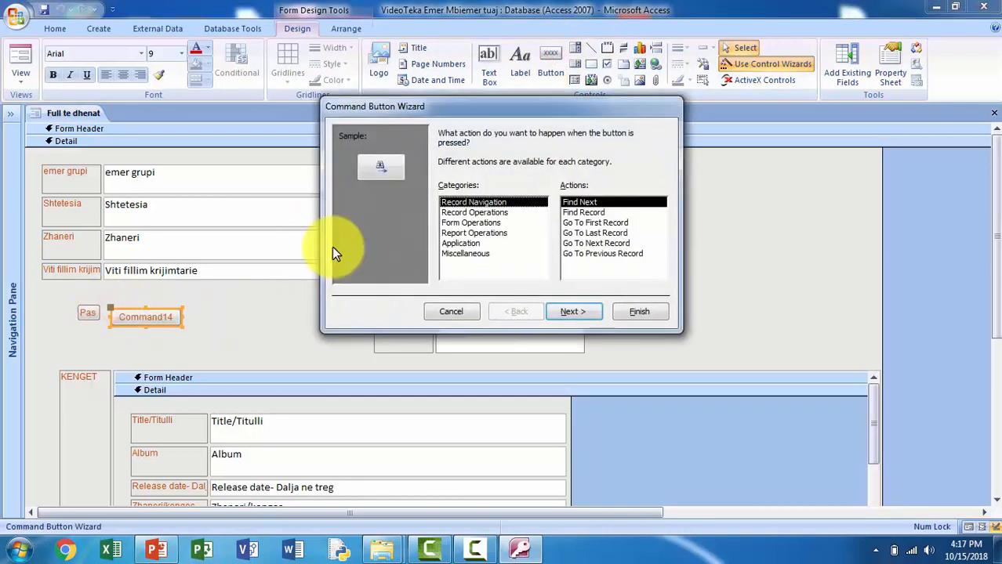
click(605, 244)
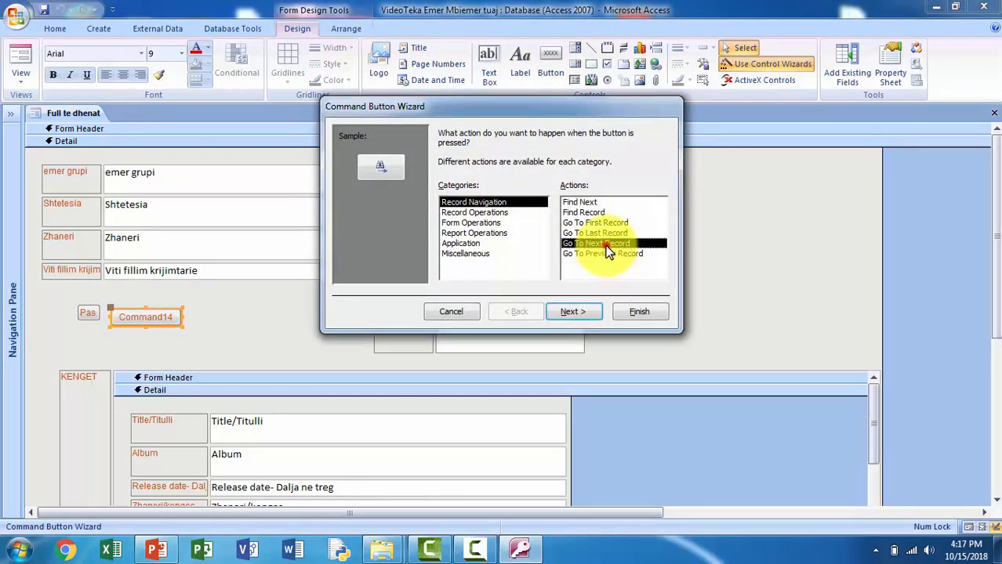
click(578, 310)
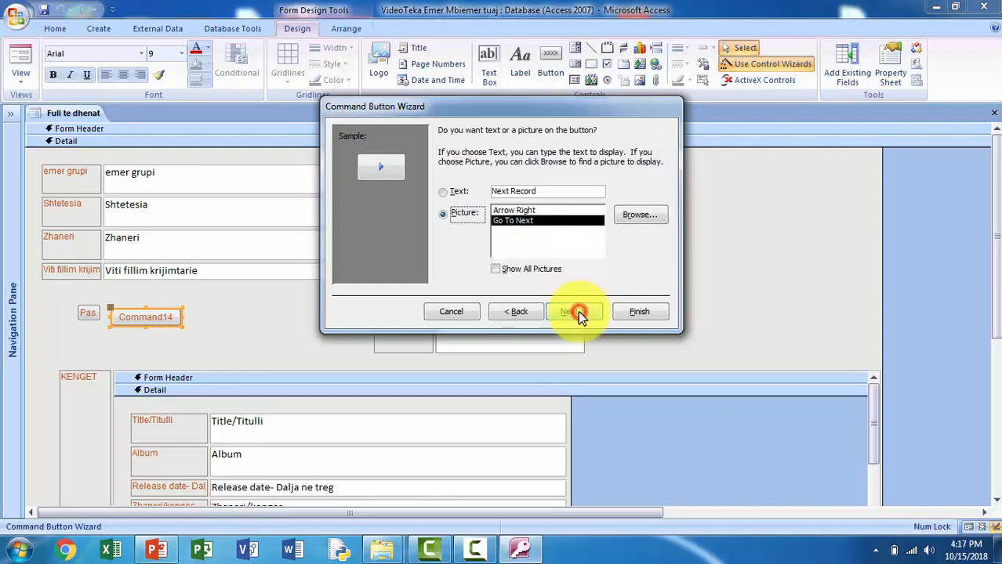
Give the next-record button the text caption Para and complete its wizard with the default name
click(452, 194)
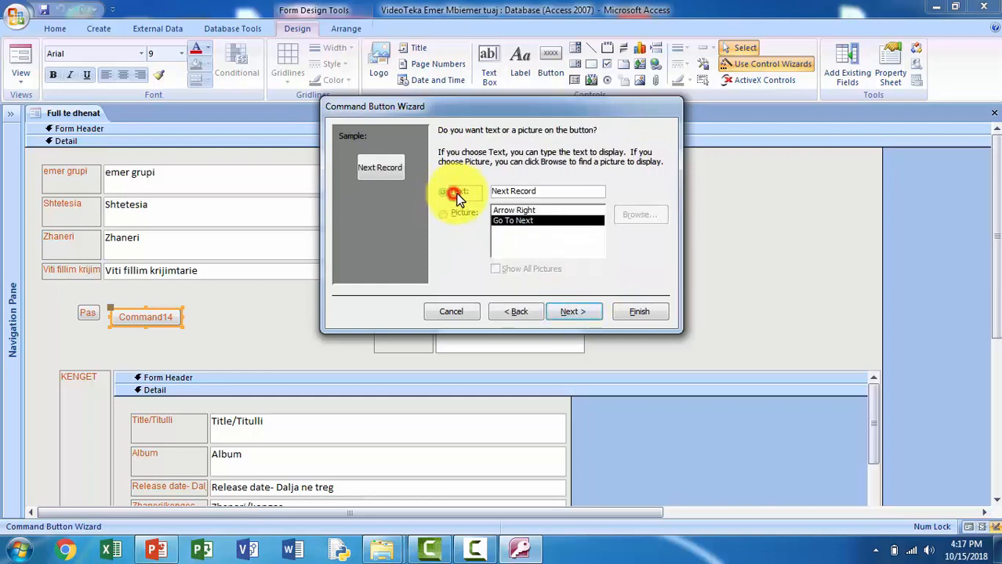
double_click(524, 191)
click(544, 191)
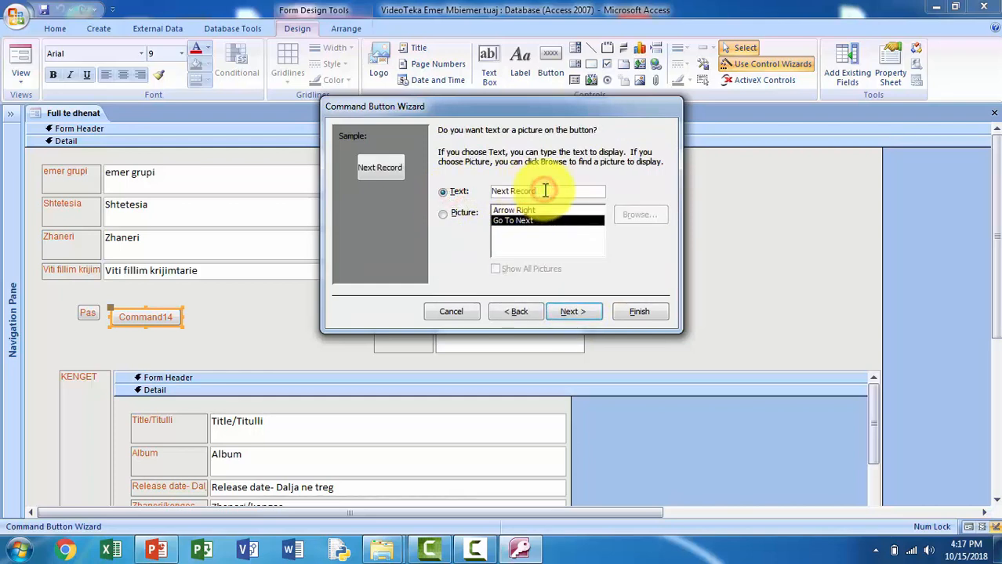
key(BackSpace)
key(BackSpace)
key(BackSpace)
key(BackSpace)
key(BackSpace)
key(BackSpace)
key(BackSpace)
key(BackSpace)
key(BackSpace)
key(BackSpace)
key(BackSpace)
text(P)
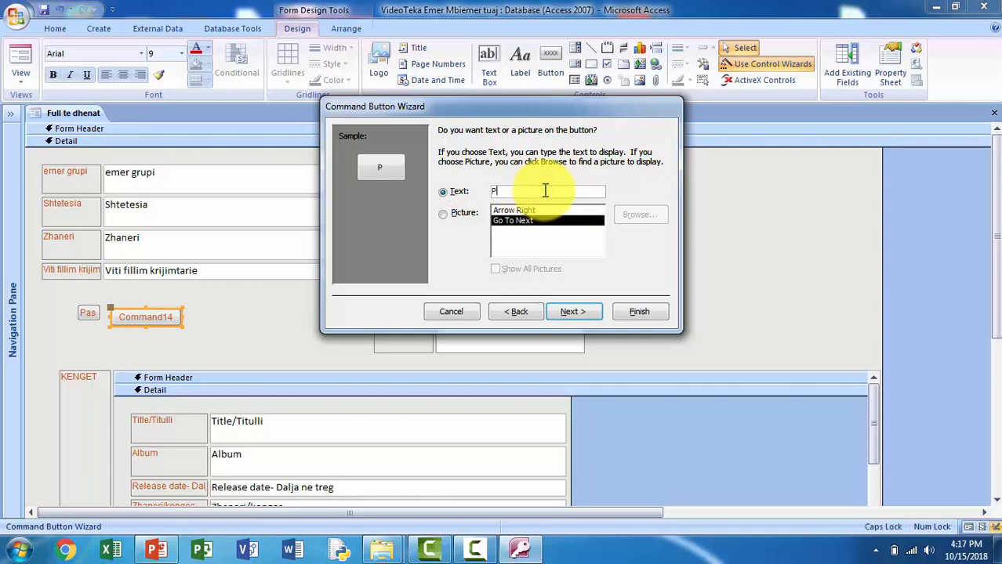
text(ara)
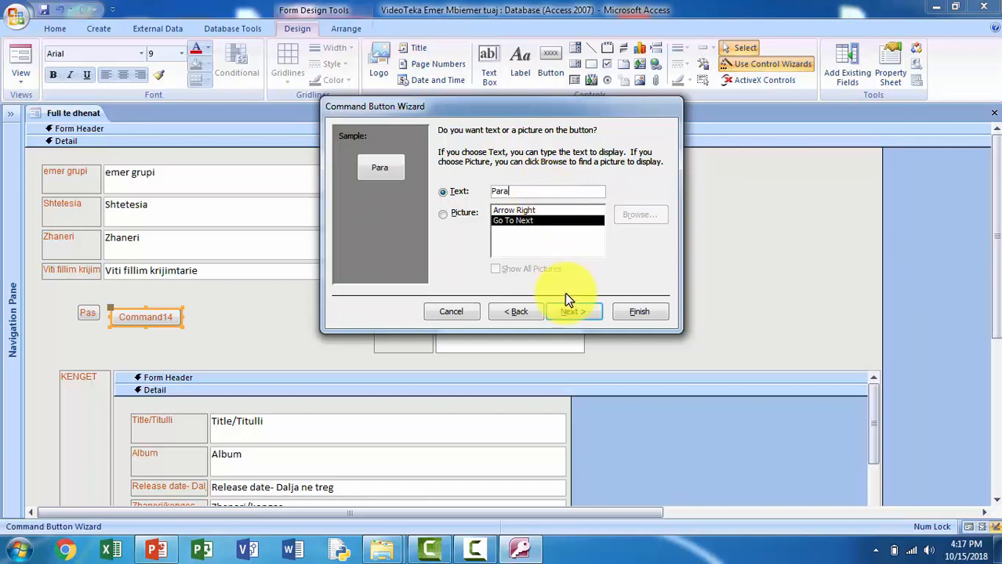
click(566, 313)
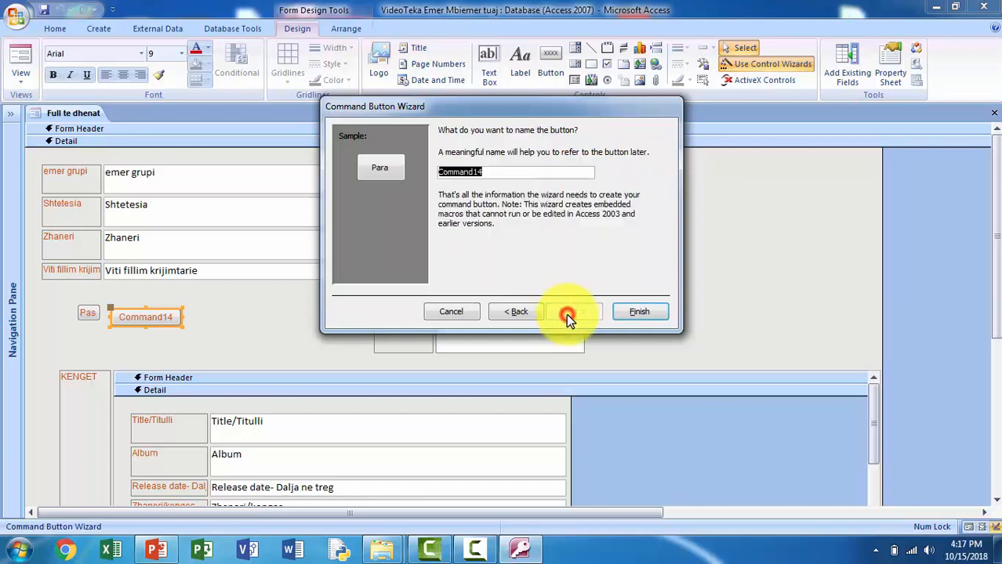
click(636, 310)
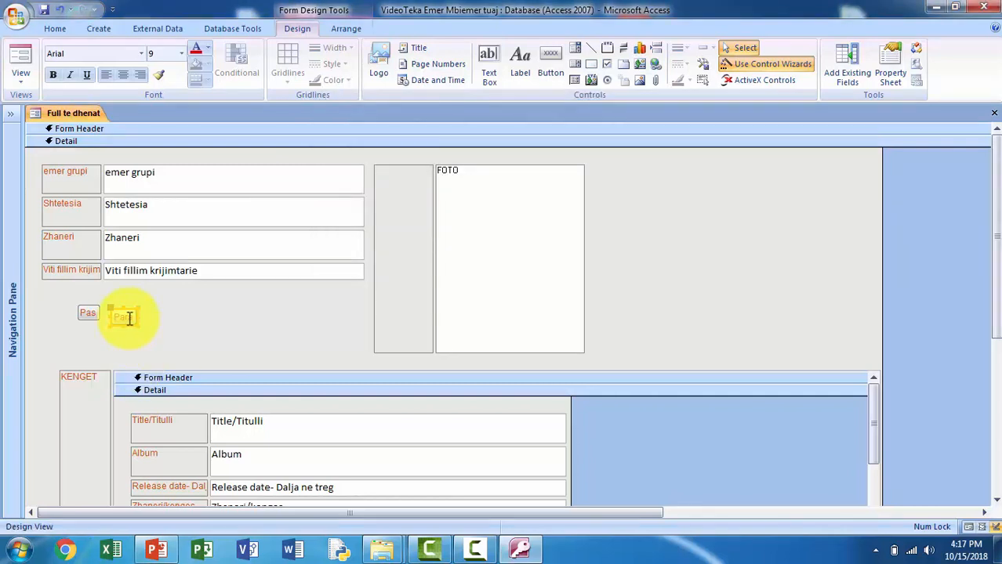
click(214, 330)
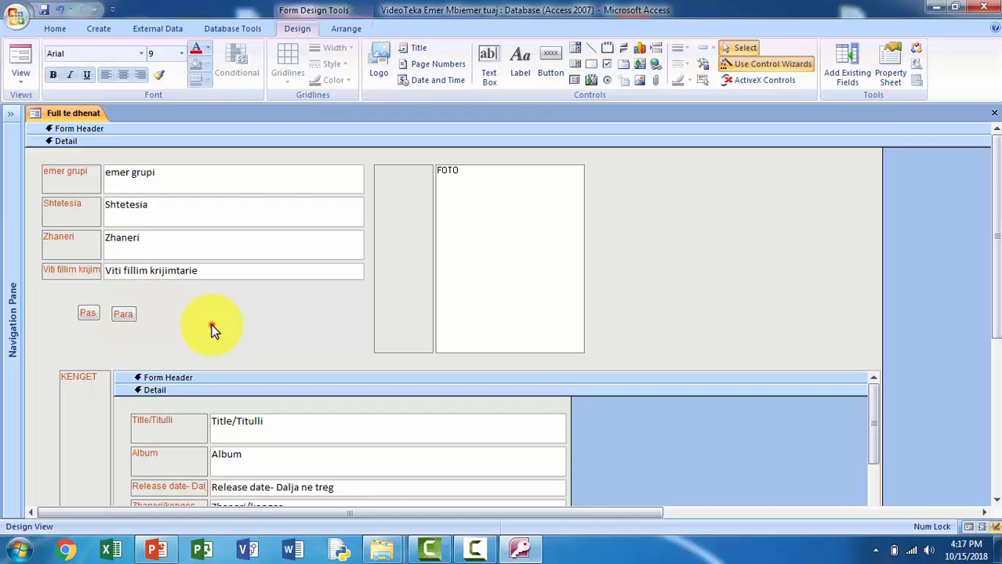
Draw a third command button beside Para and assign it the Save Record action from Record Operations
click(550, 61)
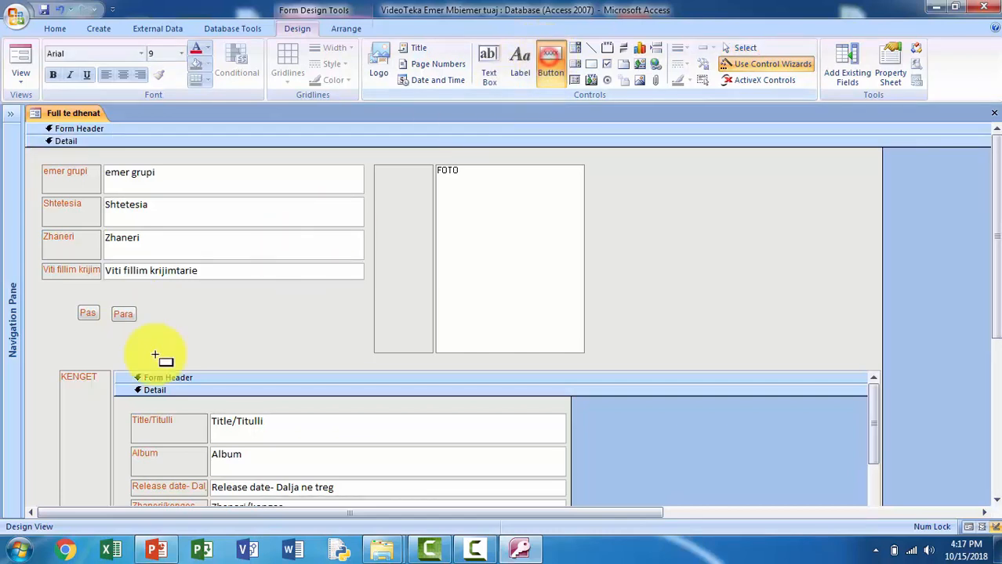
drag(146, 308, 177, 323)
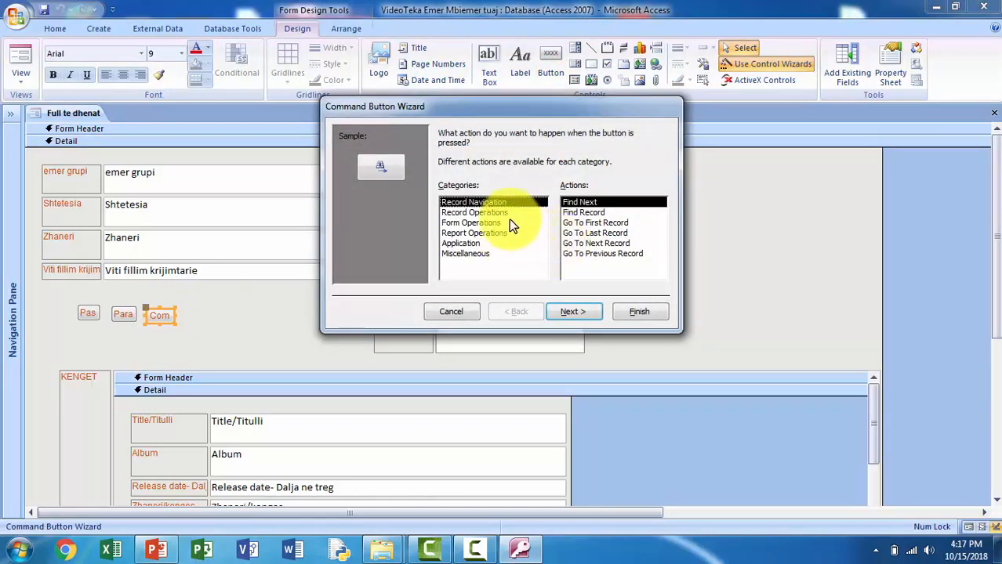
click(504, 213)
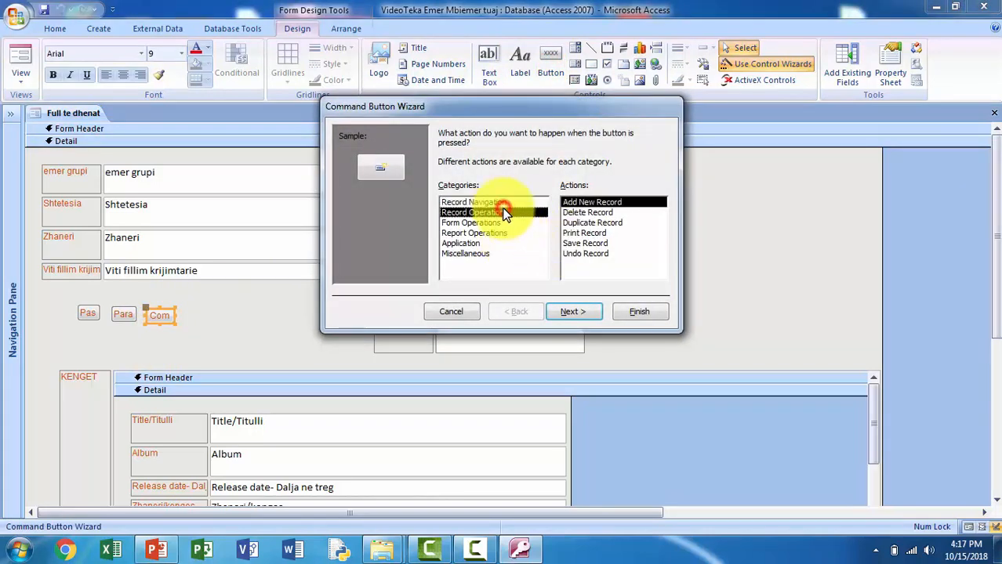
click(588, 243)
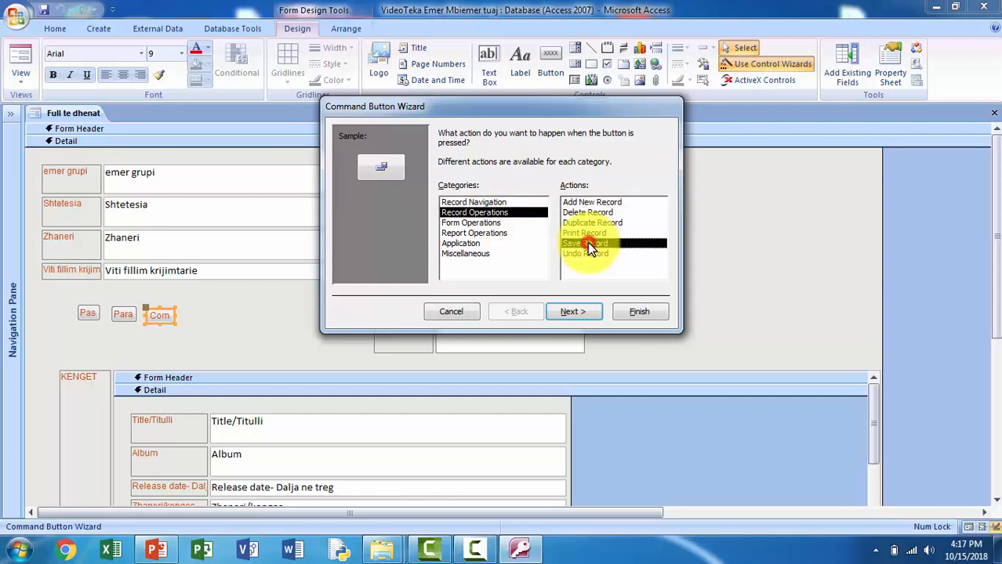
click(587, 312)
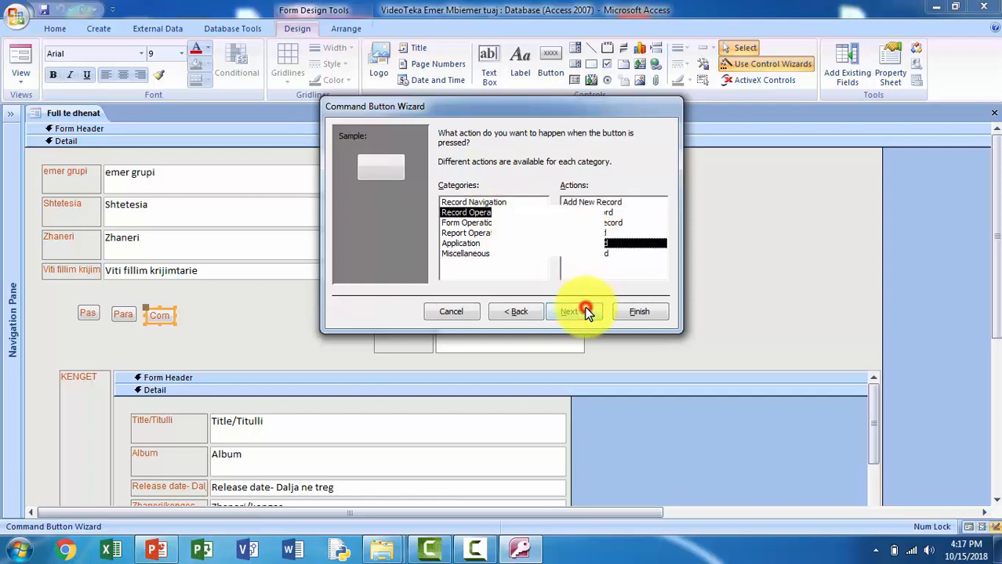
Shorten the save-record button's text caption to Save and complete its wizard with the default name
click(455, 192)
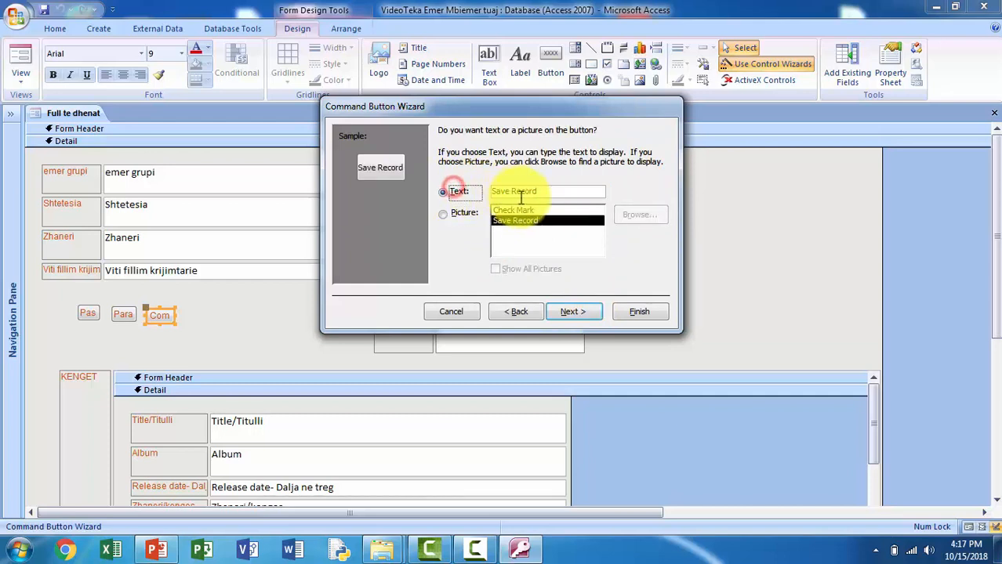
double_click(528, 192)
key(BackSpace)
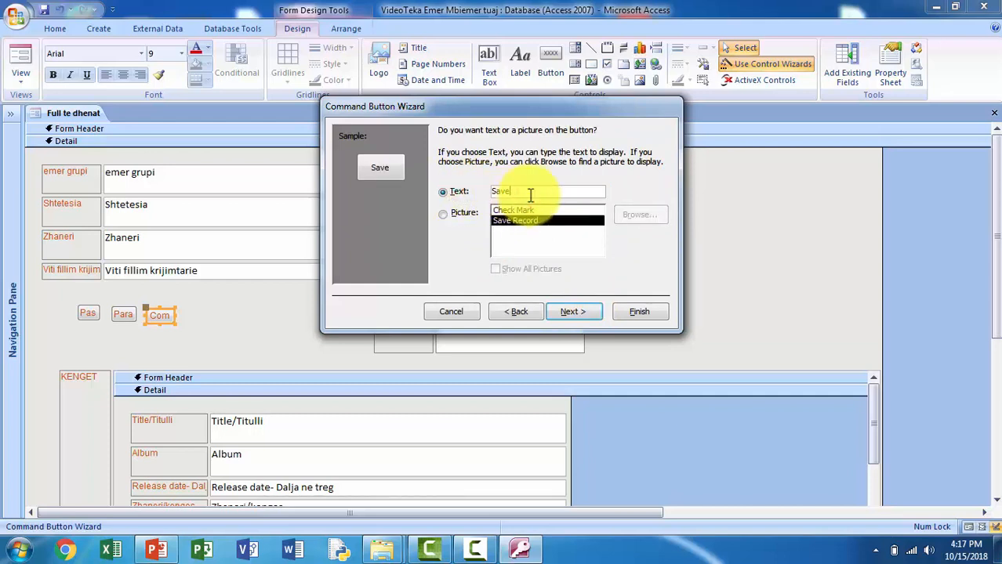
click(565, 315)
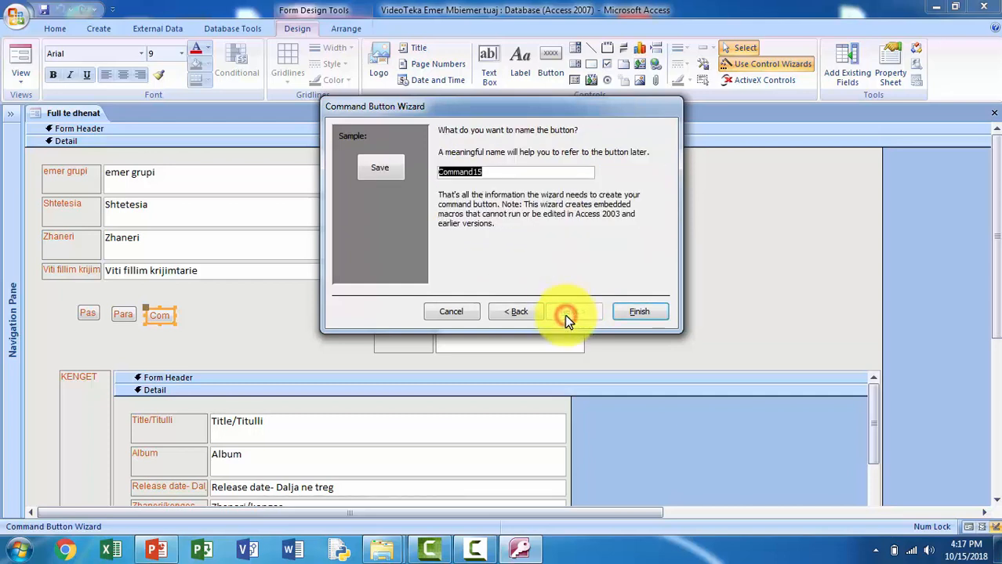
click(623, 313)
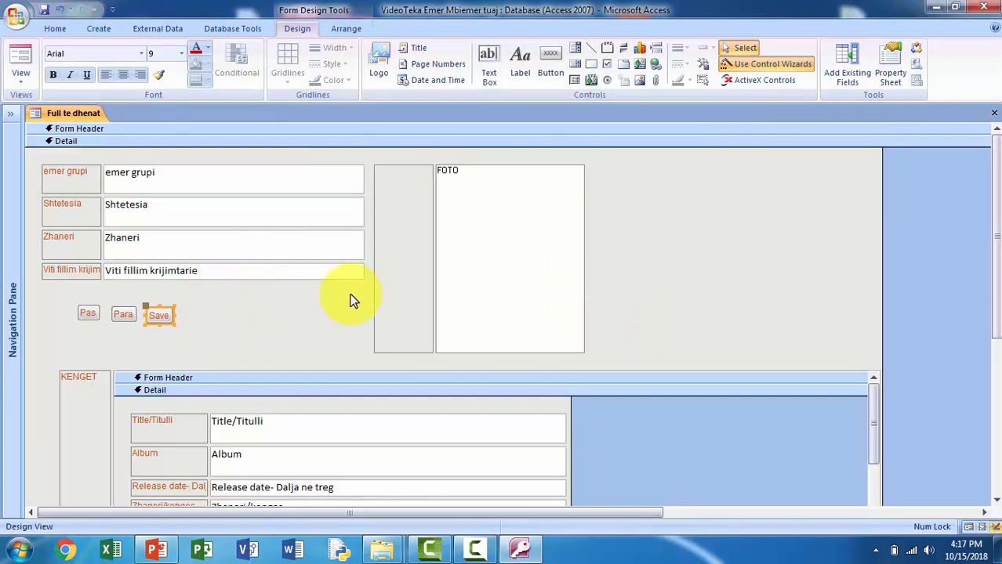
click(317, 323)
Draw a fourth command button beside Save and assign it the Add New Record action from Record Operations
click(550, 58)
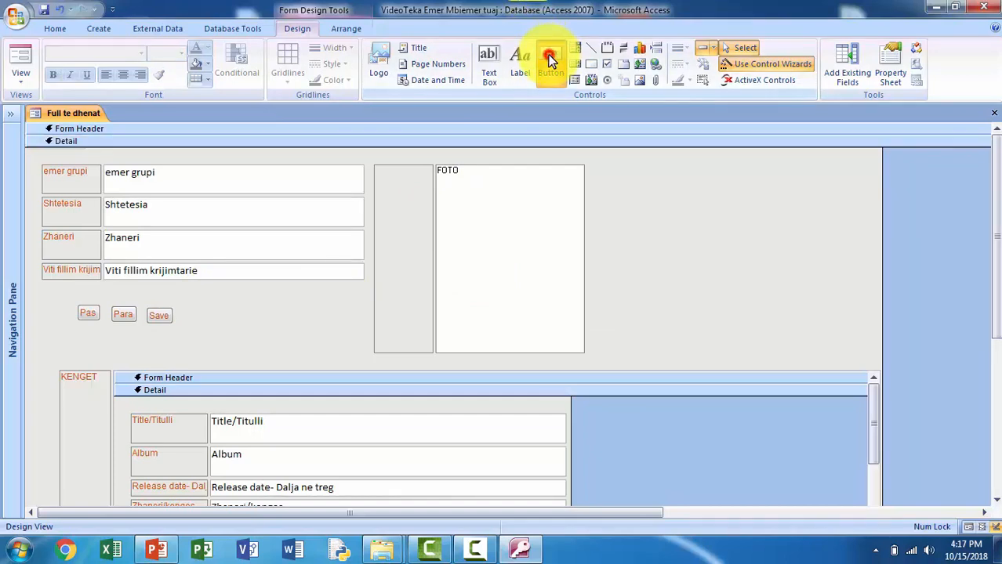
click(183, 312)
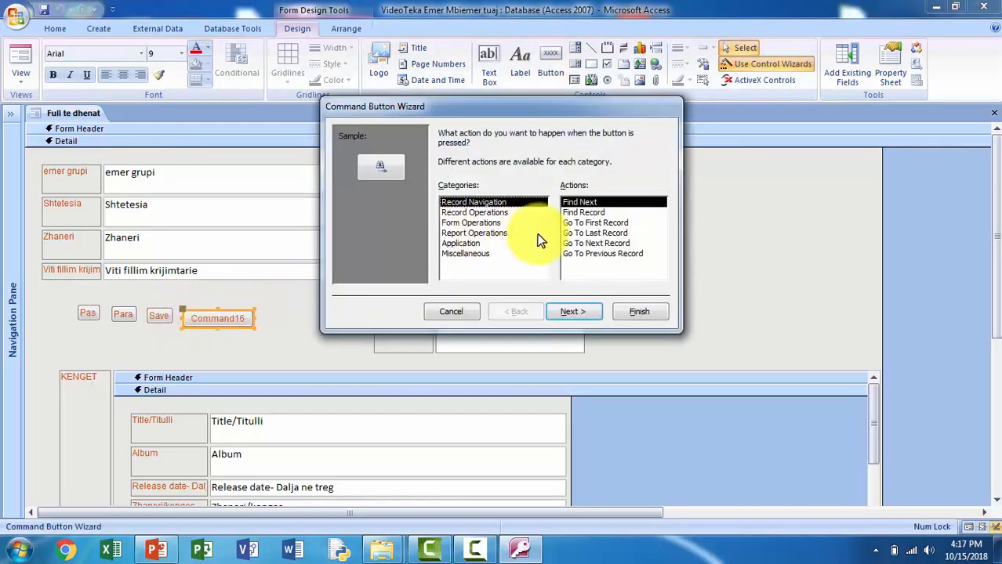
click(488, 212)
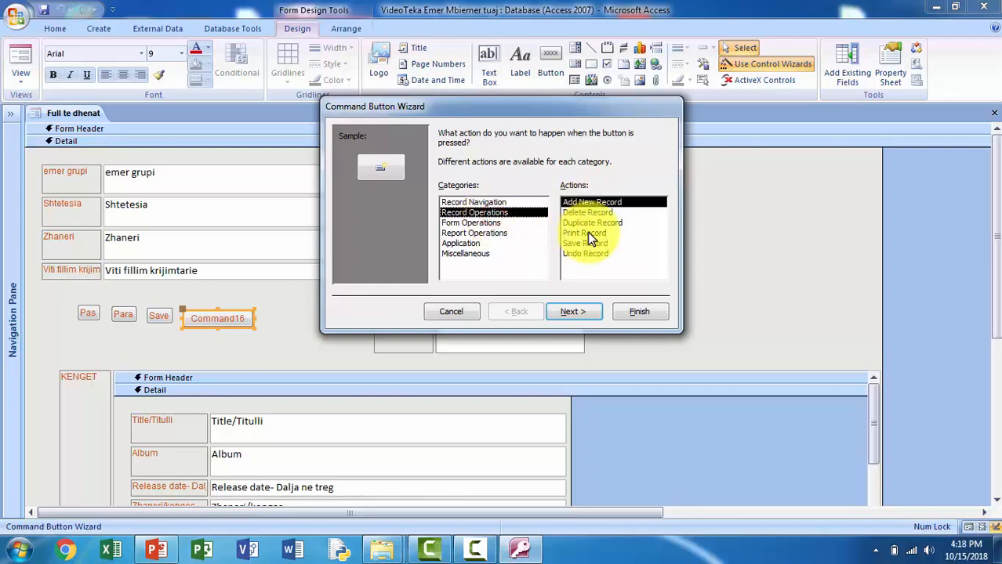
click(586, 320)
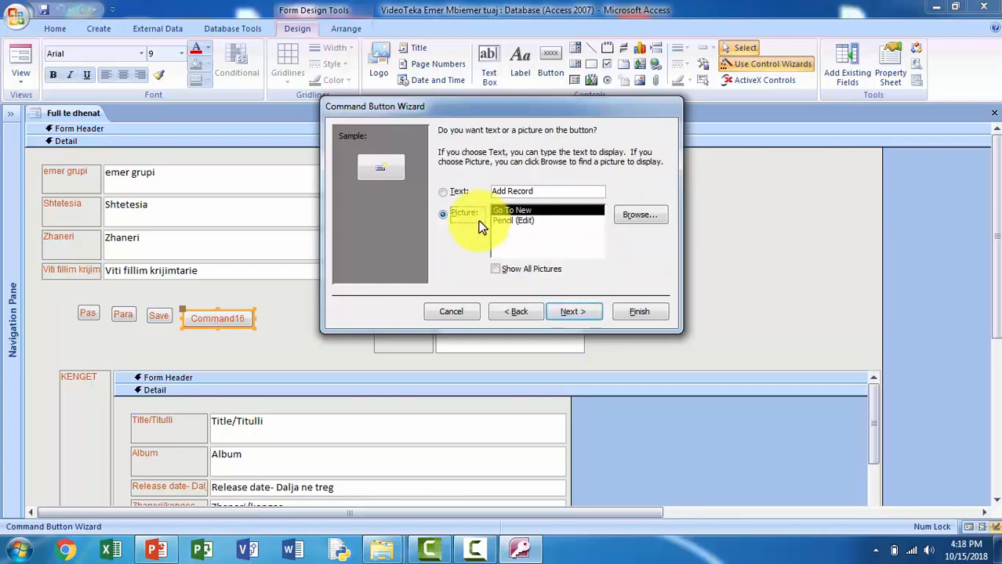
Give the add-record button the text caption New and complete its wizard with the default name
click(458, 195)
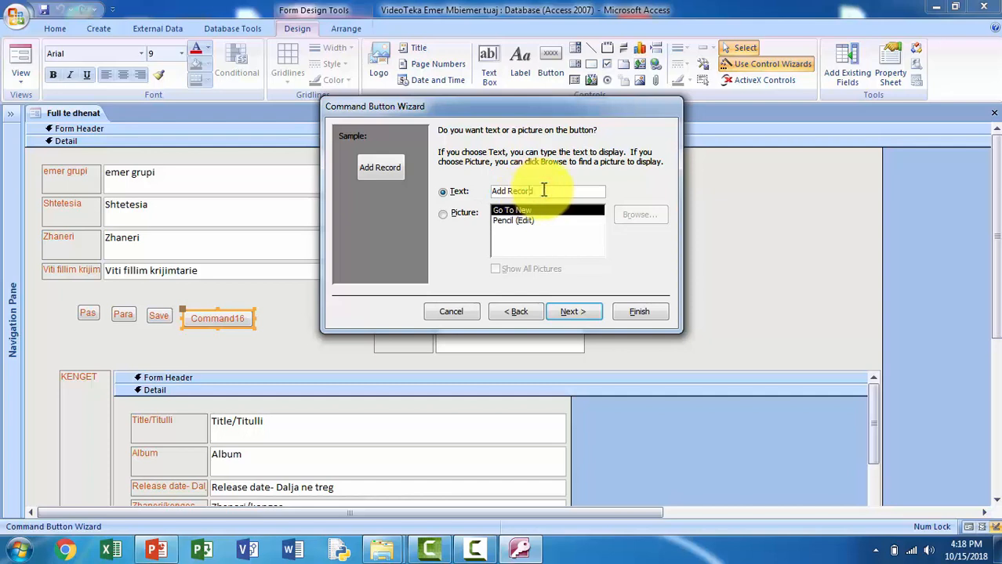
drag(543, 190, 477, 188)
key(Caps_Lock)
text(N)
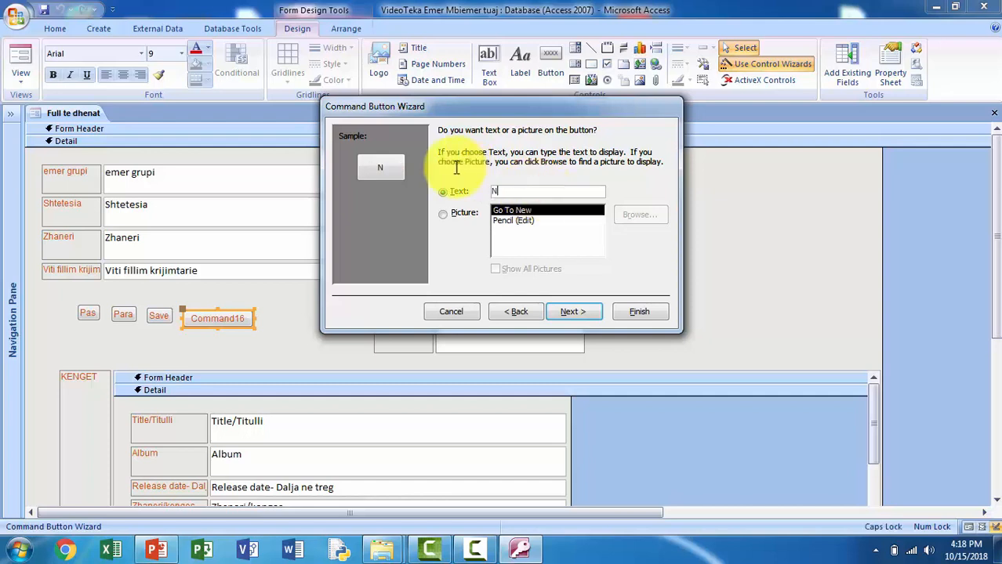
key(Caps_Lock)
text(ew)
click(561, 314)
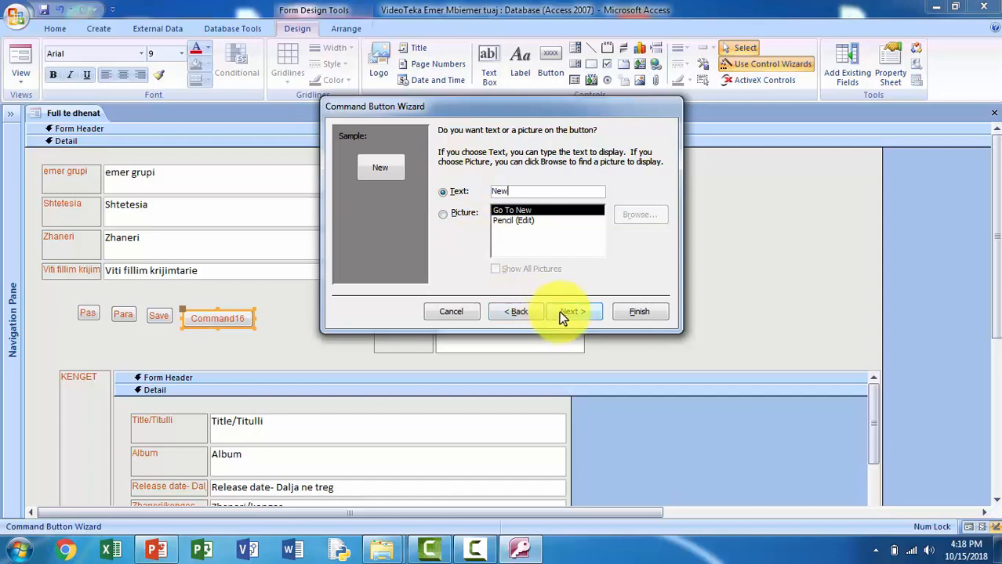
click(635, 312)
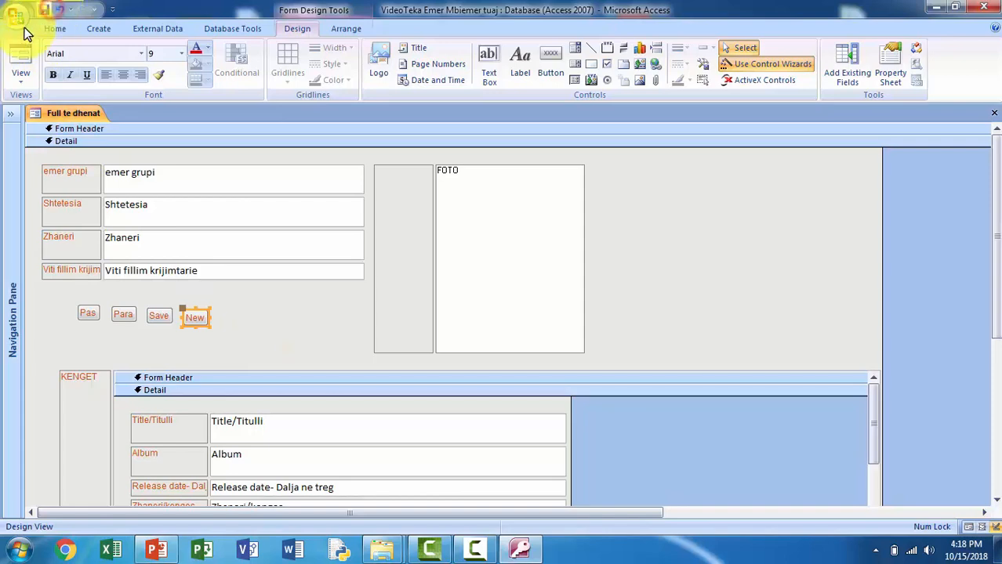
Display the form in Form View and test the Para command by advancing through several group records
click(21, 57)
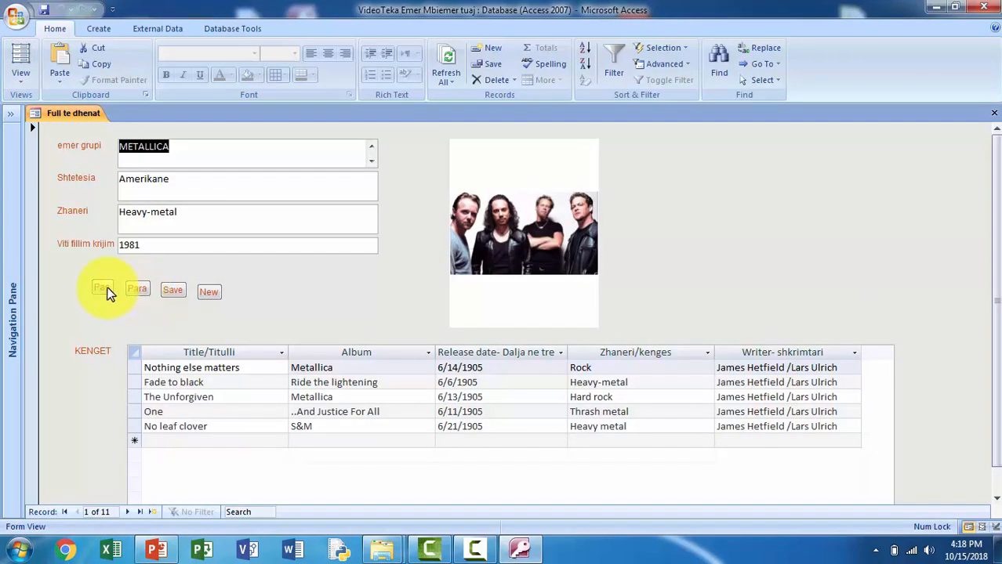
click(137, 290)
click(136, 290)
click(136, 290)
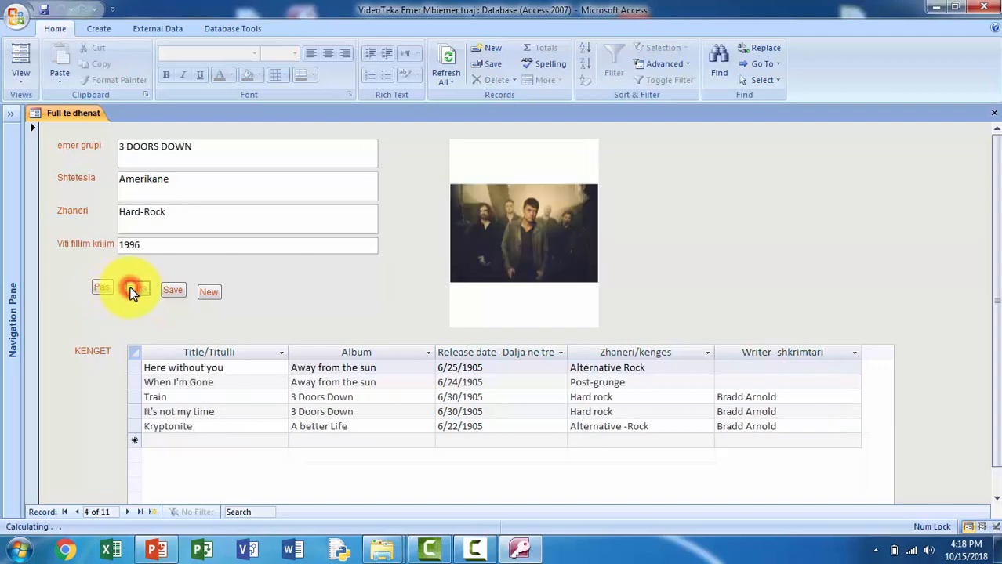
click(136, 290)
Start a blank record with the form's New command and enter Alban Skenderaj as the emer grupi
click(209, 291)
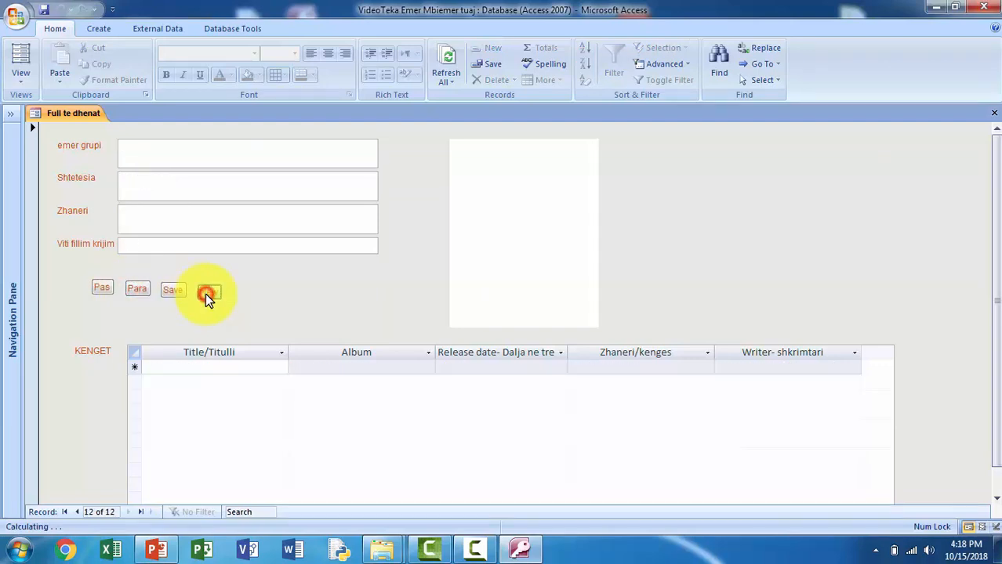
click(138, 159)
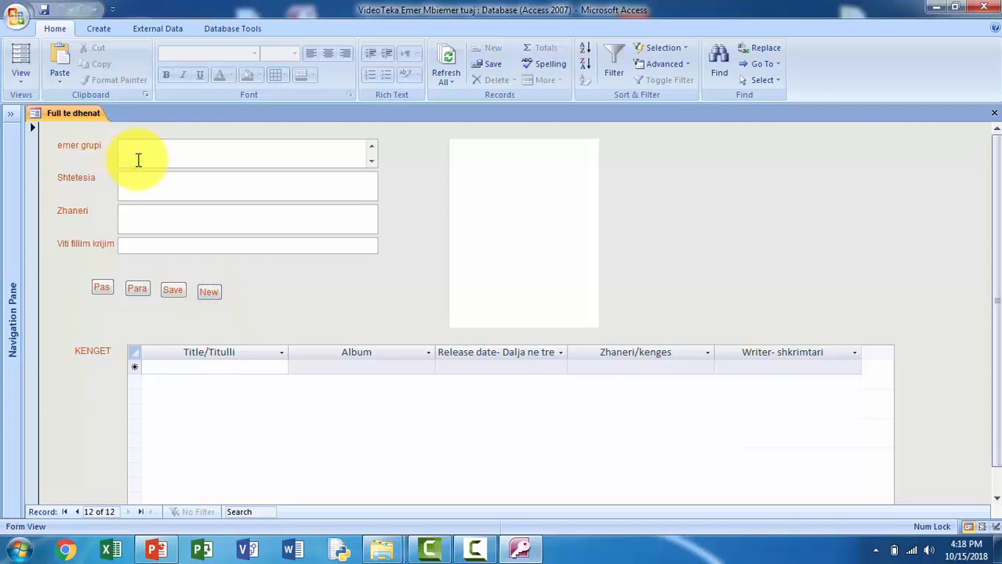
key(Caps_Lock)
text(Al)
key(Caps_Lock)
text(ban Sek)
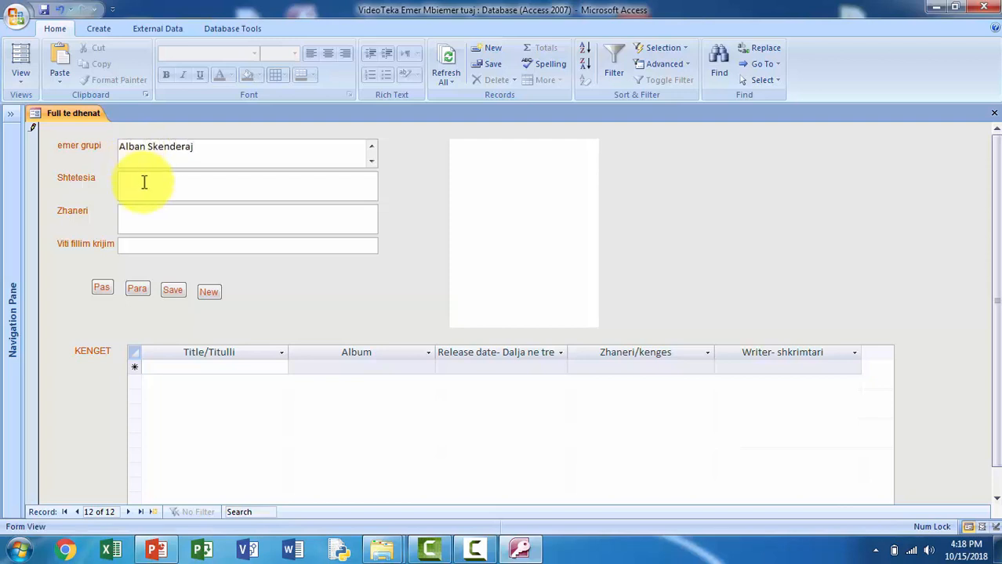
Fill in the new record's Shtetesia as Shqiptar and its Zhaneri as Pop
click(144, 180)
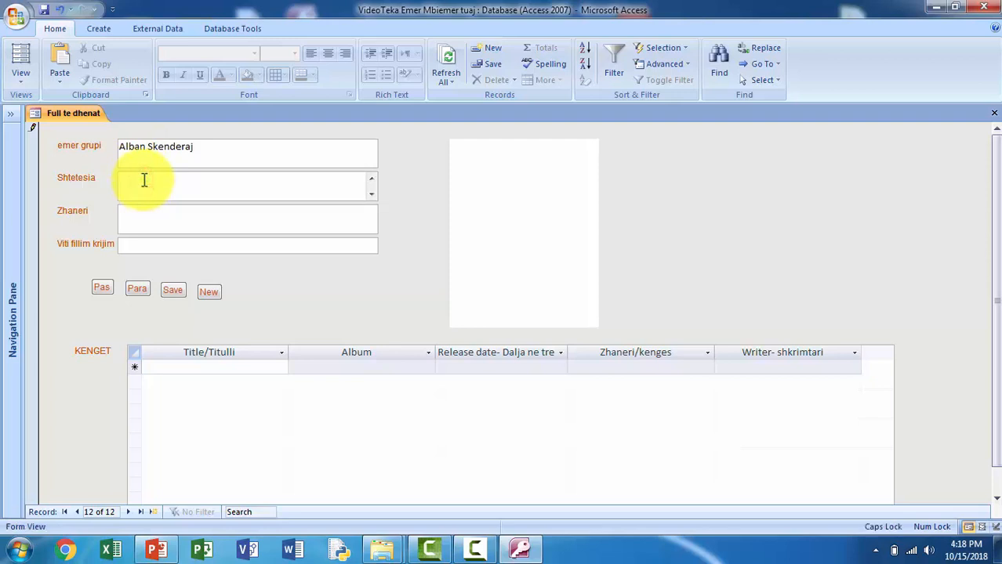
text(Shqiptar)
click(148, 217)
text(Pp)
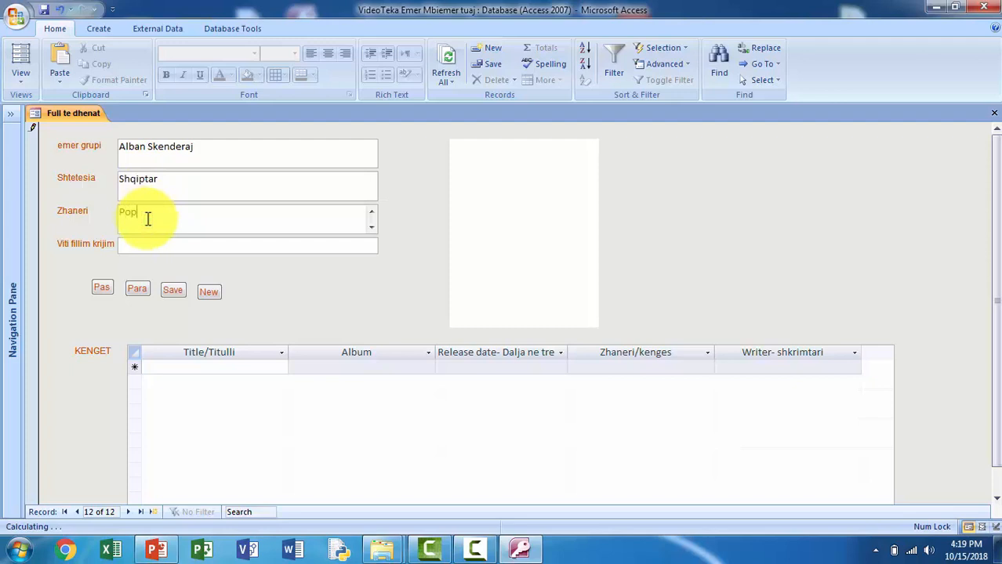
click(144, 244)
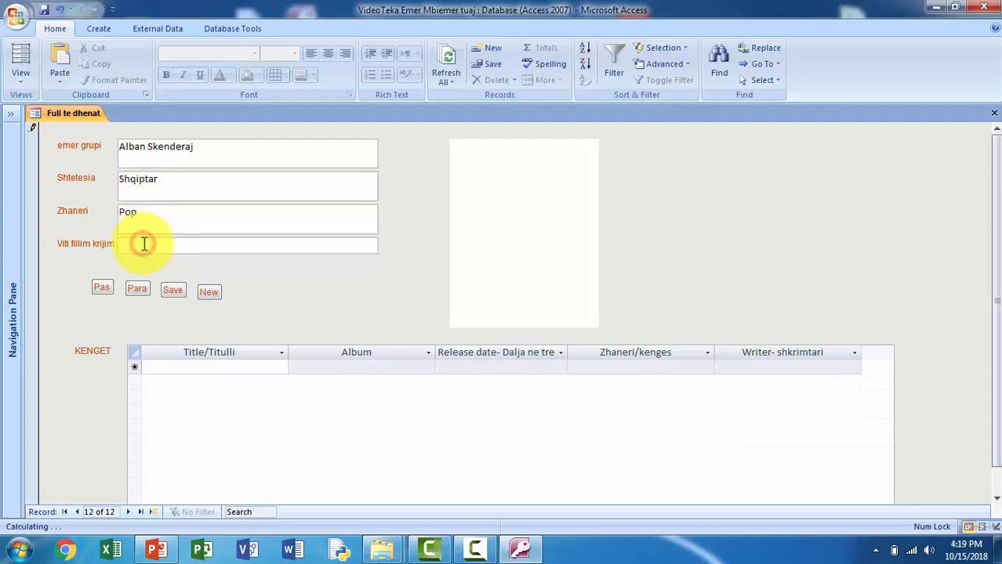